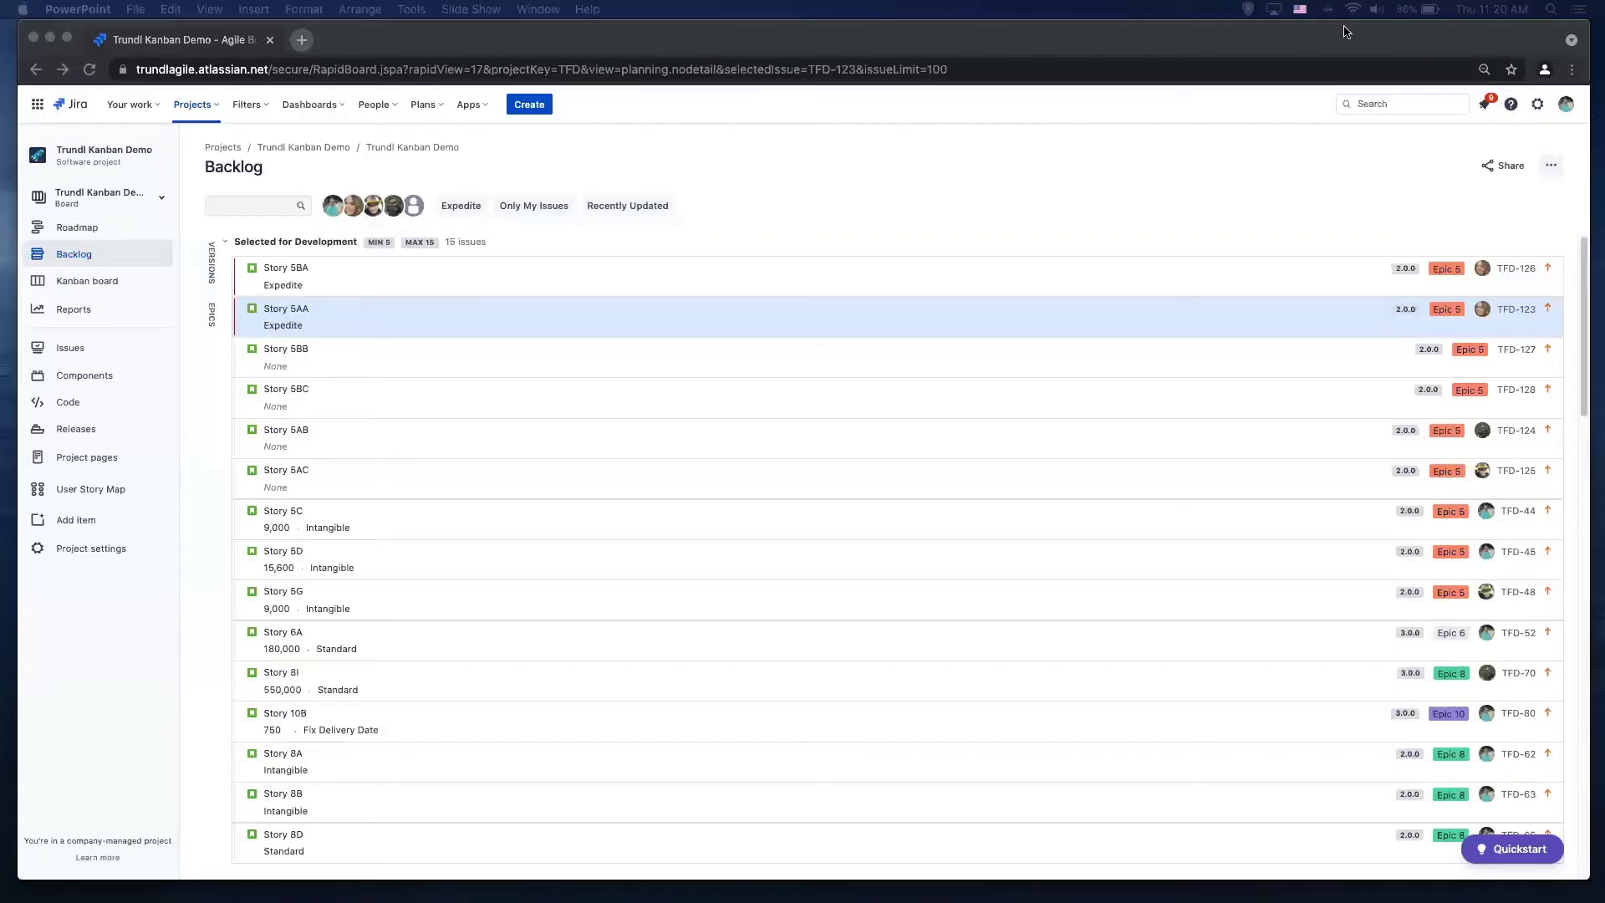
Step: Reload the backlog page and glance at the Kanban board before returning to the backlog
{"action": "left_click", "coordinate": [1344, 27]}
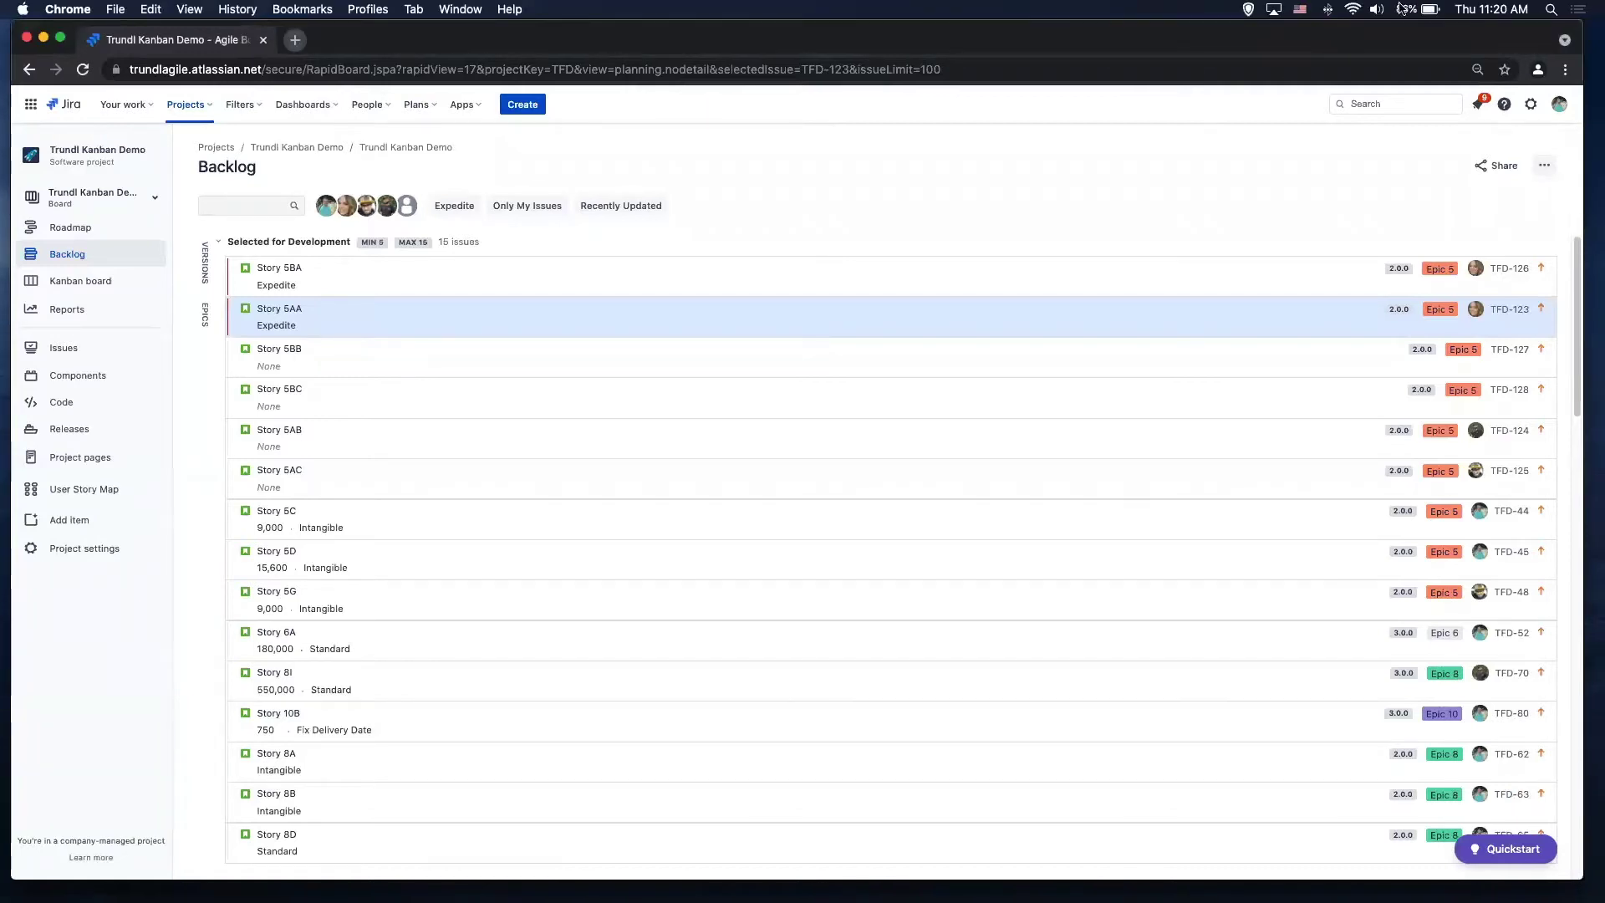
{"action": "left_click", "coordinate": [82, 71]}
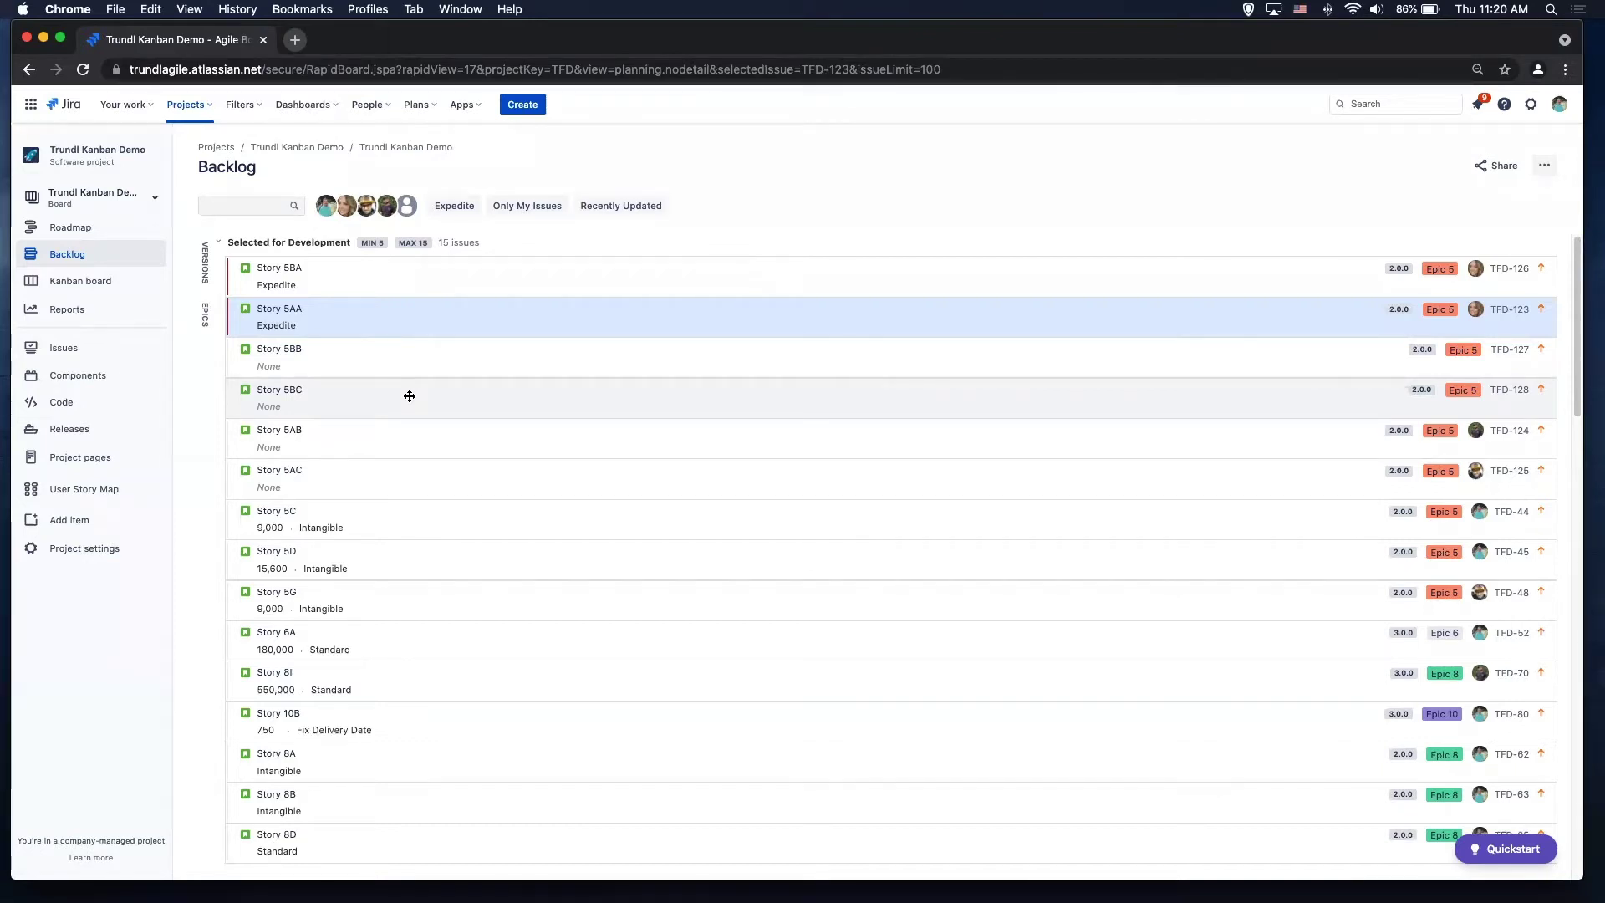
{"action": "left_click", "coordinate": [58, 283]}
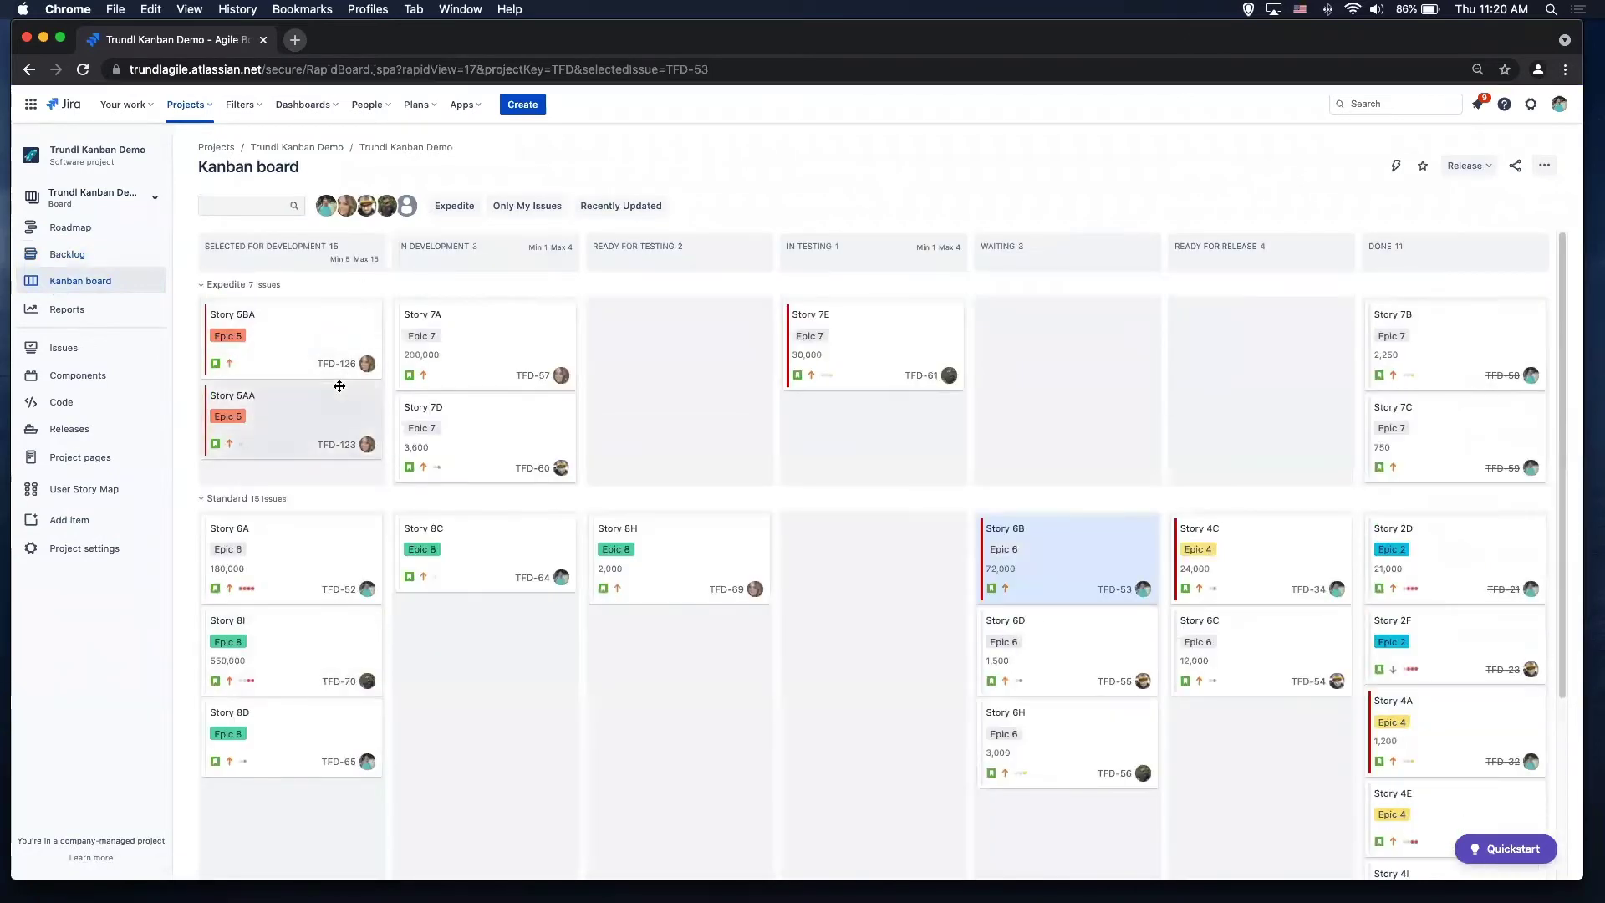
{"action": "scroll", "coordinate": [339, 388], "scroll_direction": "down", "scroll_amount": 3}
{"action": "scroll", "coordinate": [339, 387], "scroll_direction": "up", "scroll_amount": 3}
{"action": "left_click", "coordinate": [92, 258]}
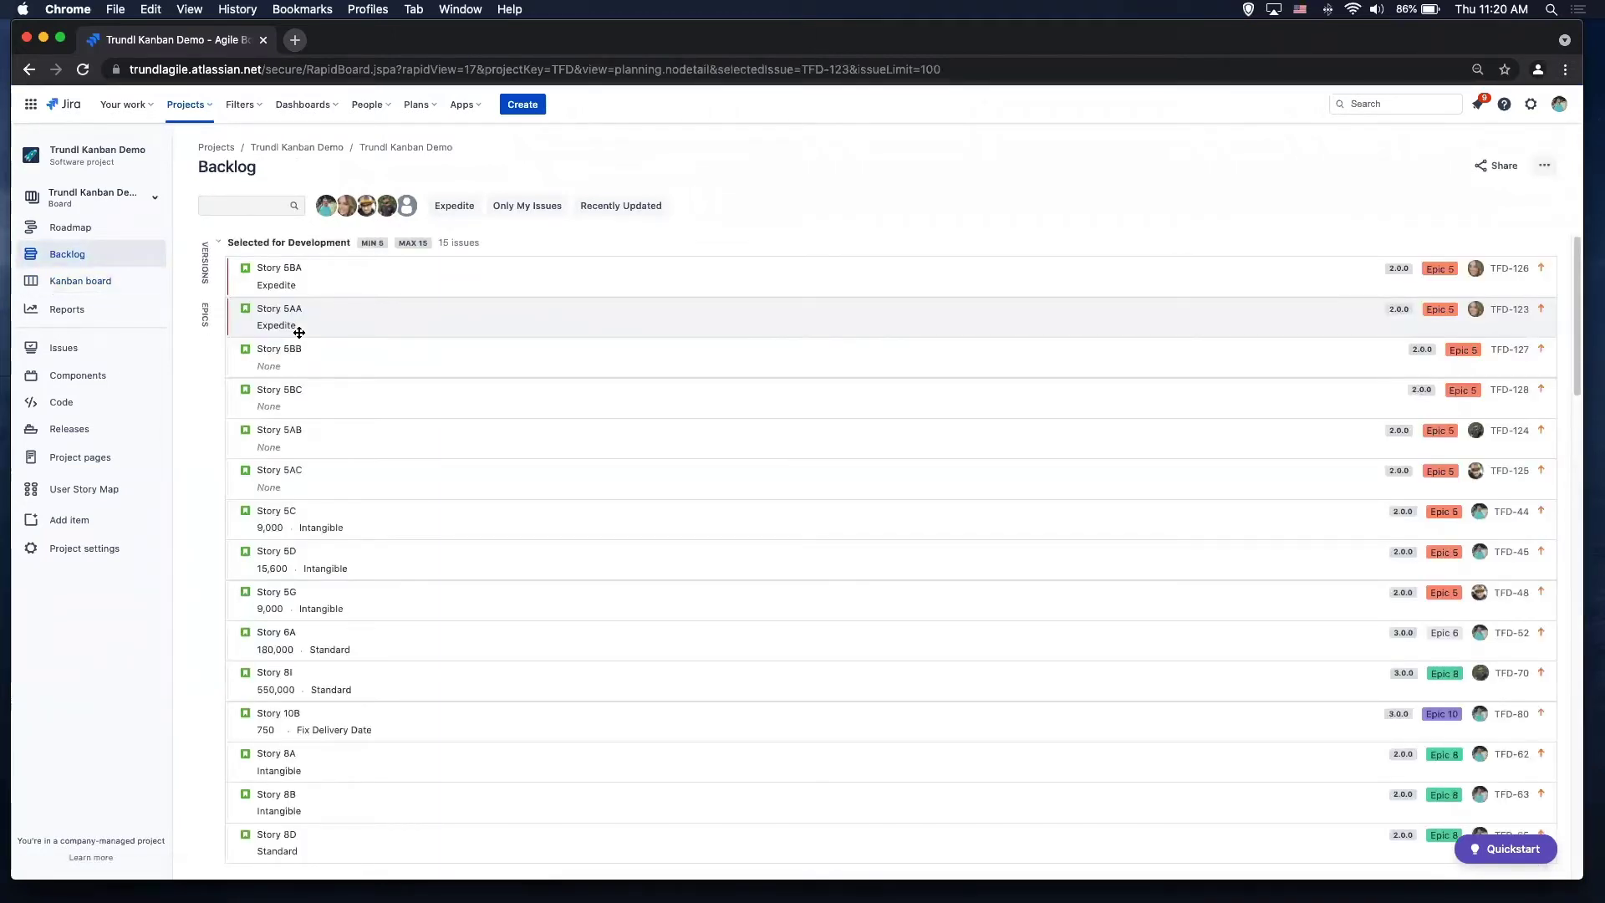
Step: Create Story 5CA and Story 5CB at the bottom of the backlog (TFD-129, TFD-130)
{"action": "scroll", "coordinate": [383, 323], "scroll_direction": "down", "scroll_amount": 10}
{"action": "scroll", "coordinate": [387, 324], "scroll_direction": "down", "scroll_amount": 5}
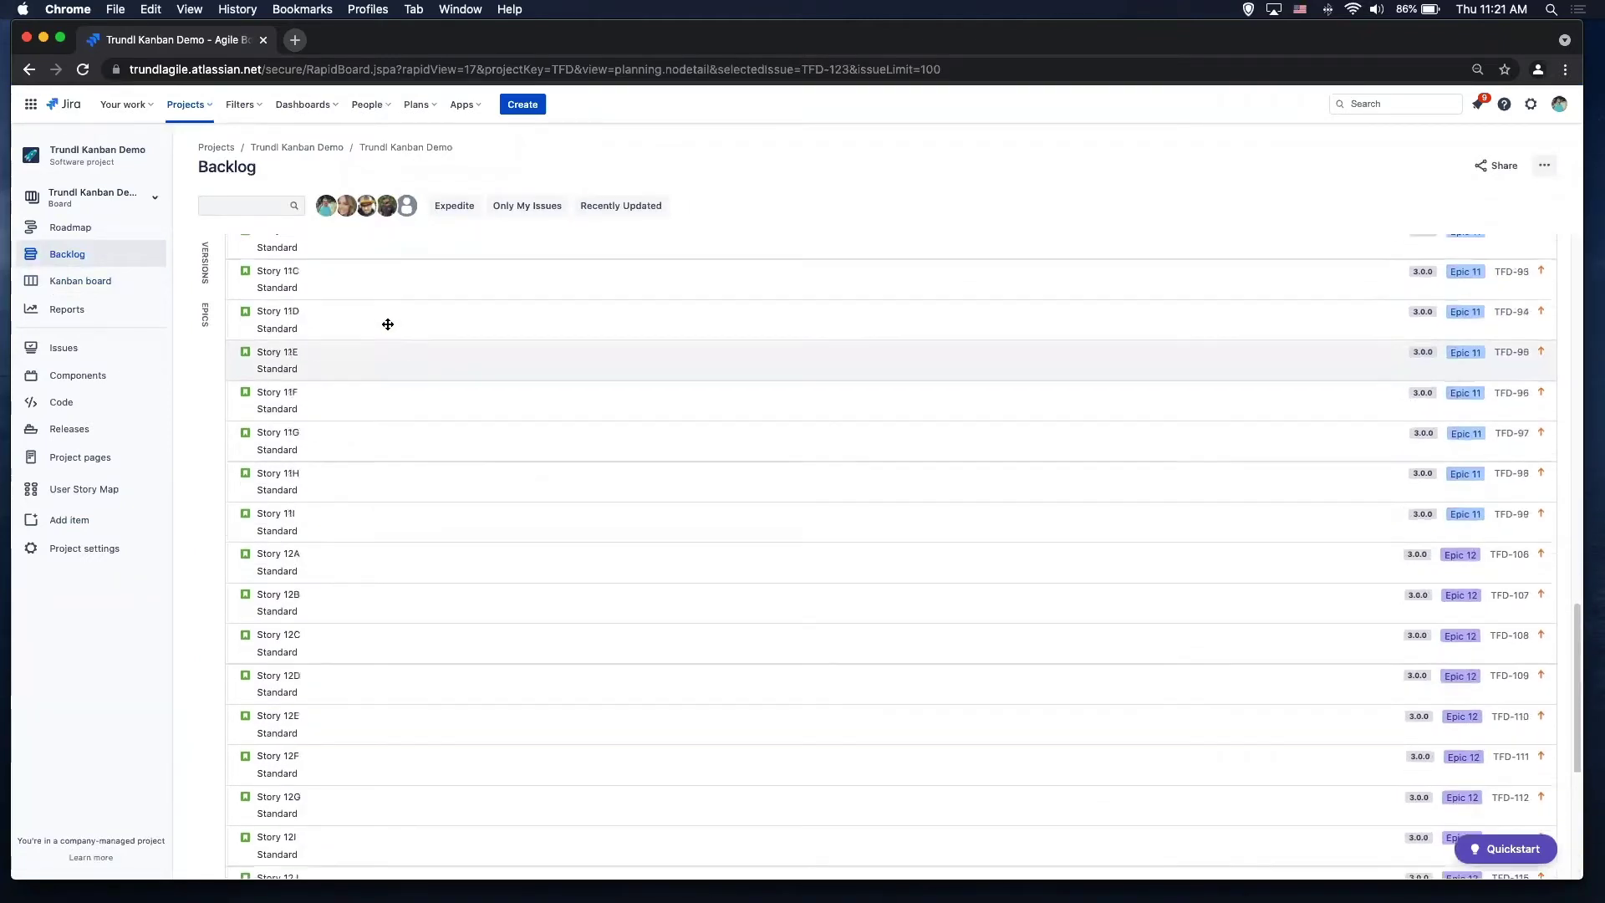
{"action": "scroll", "coordinate": [388, 324], "scroll_direction": "up", "scroll_amount": 8}
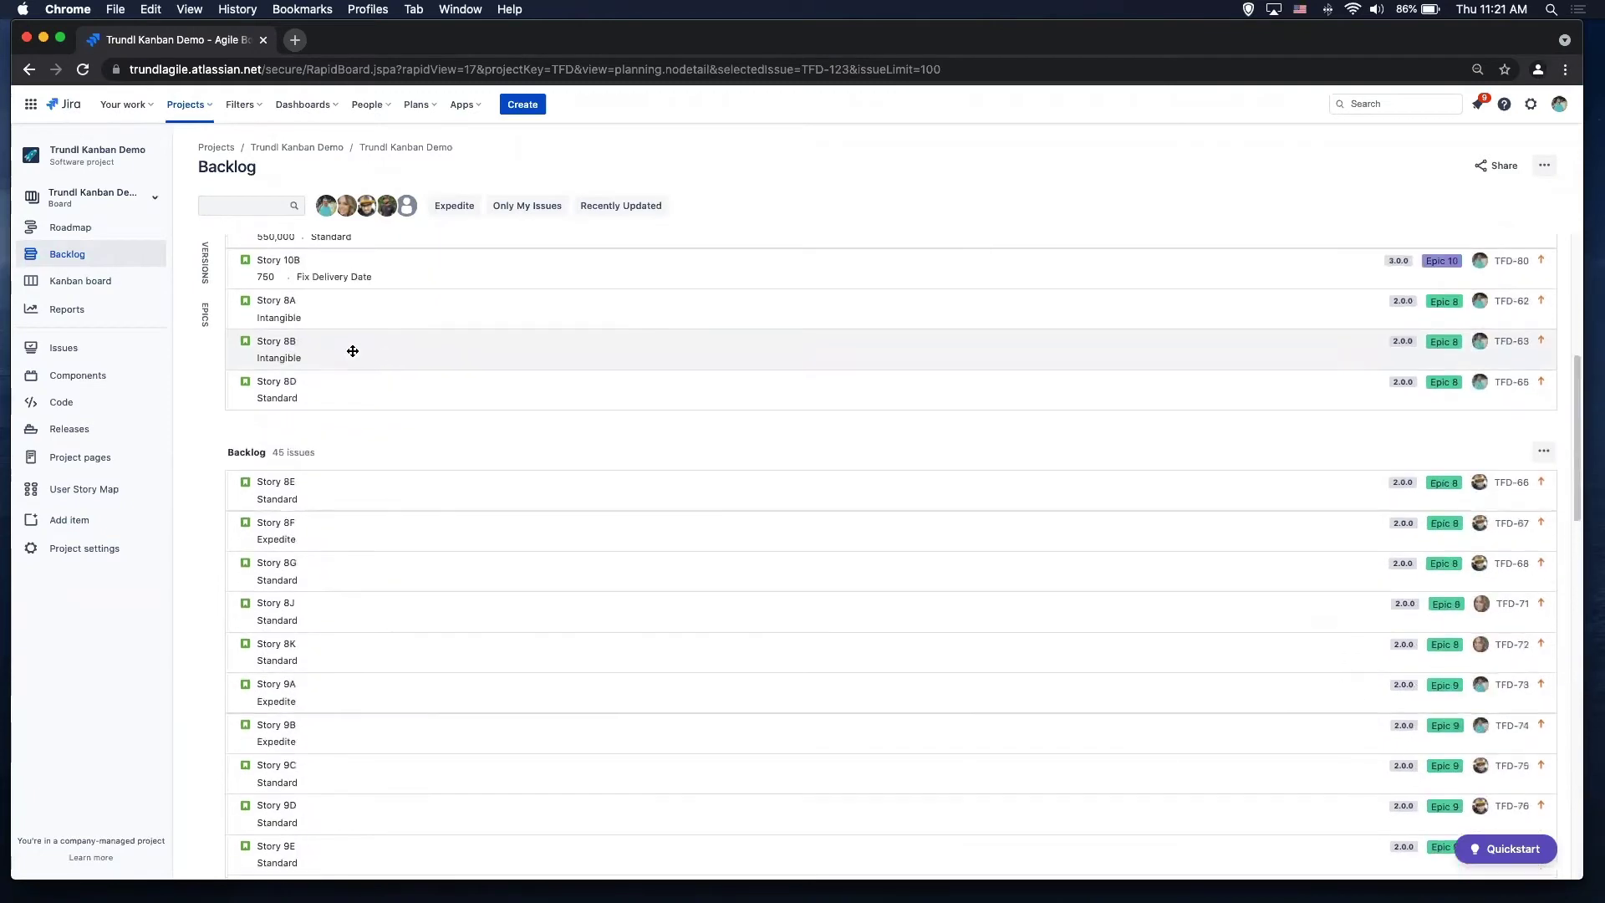
{"action": "scroll", "coordinate": [619, 476], "scroll_direction": "down", "scroll_amount": 15}
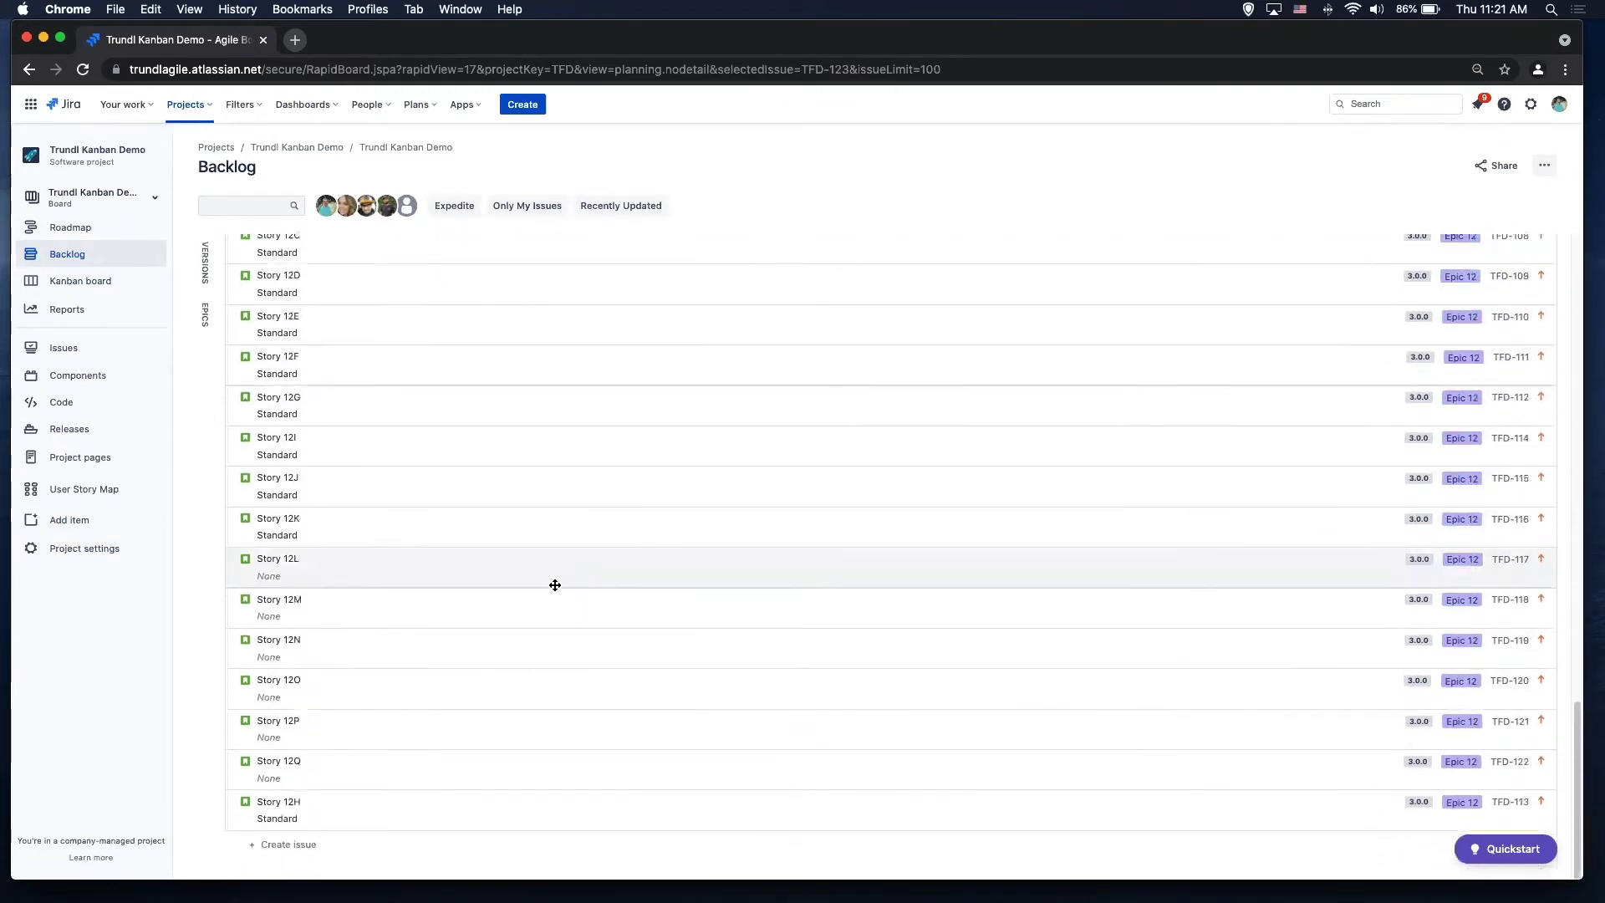
{"action": "left_click", "coordinate": [306, 846]}
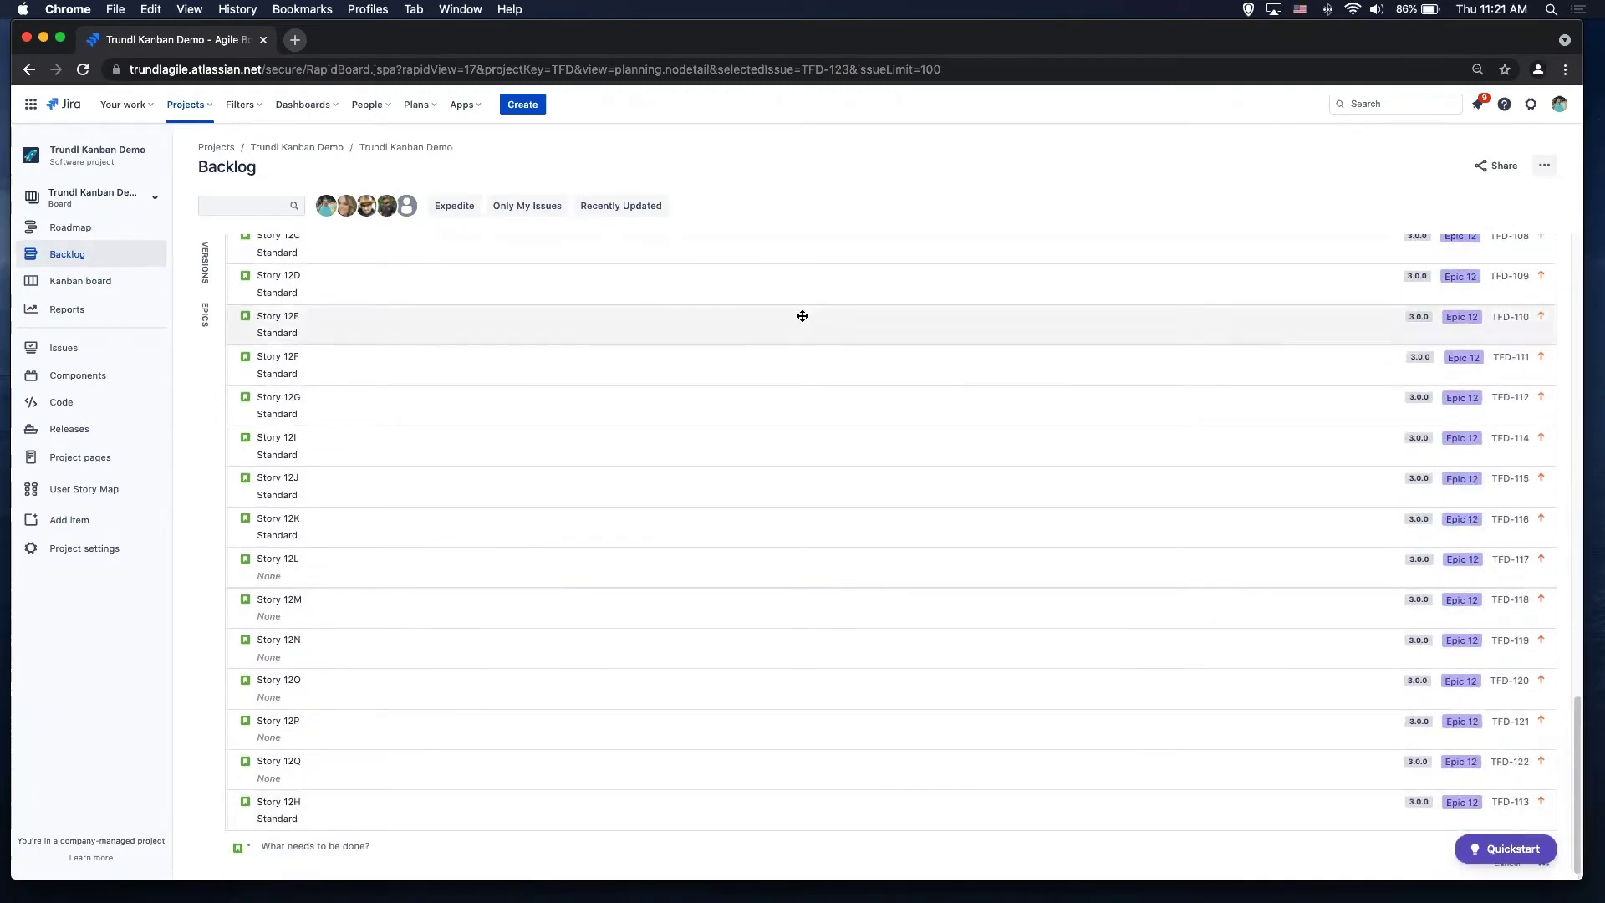
{"action": "type", "text": "Story 5CA"}
{"action": "key", "text": "Return"}
{"action": "type", "text": "St"}
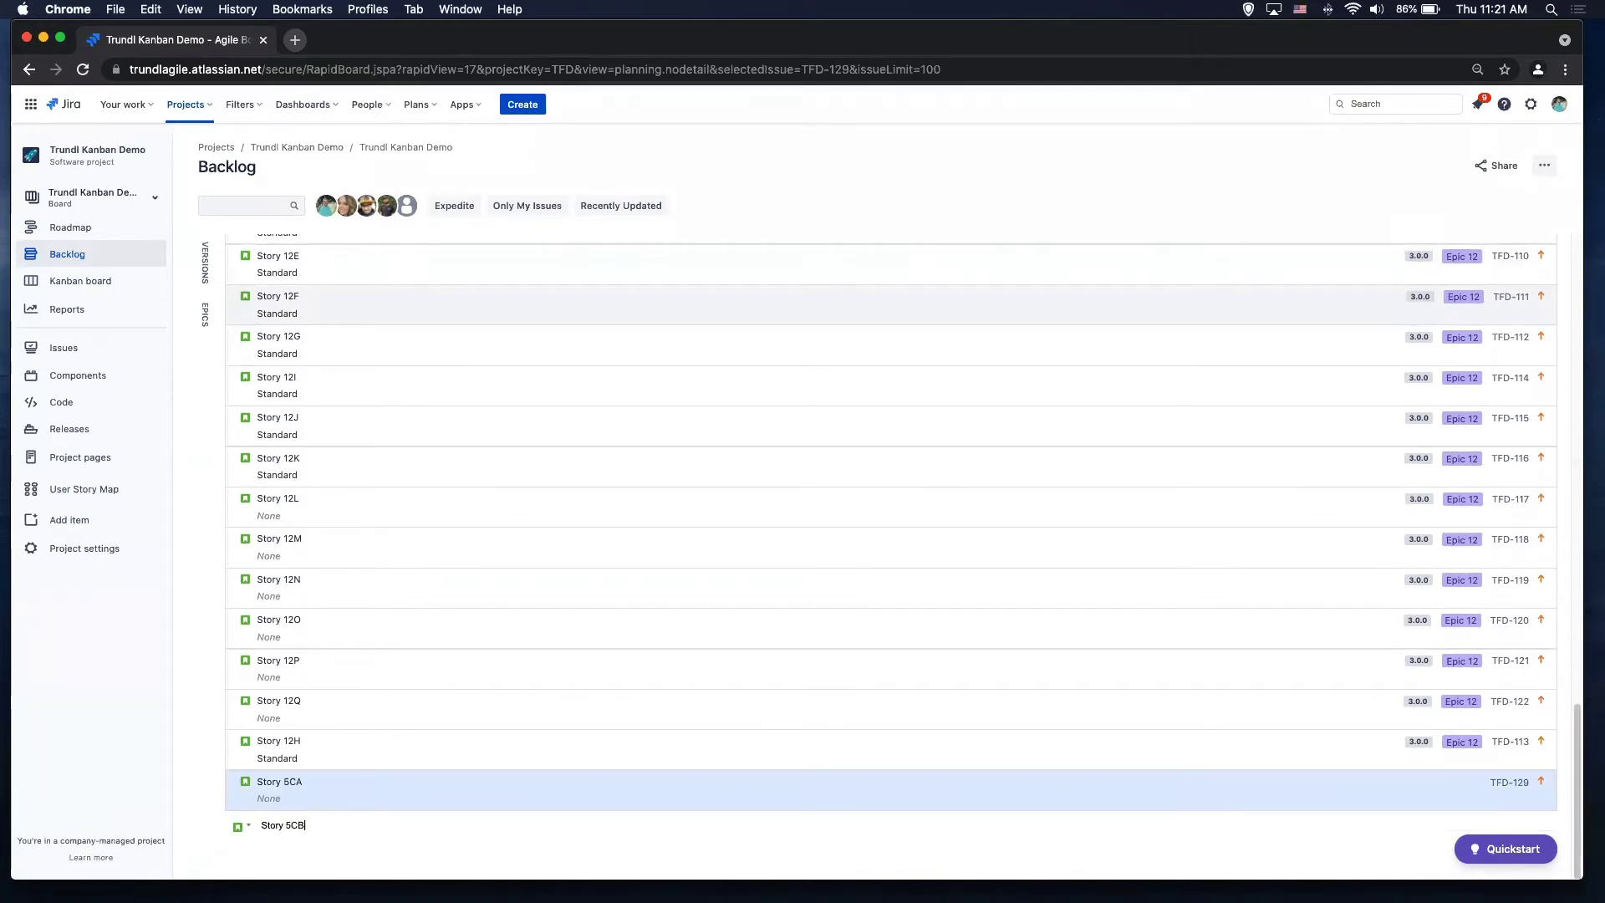
{"action": "key", "text": "Return"}
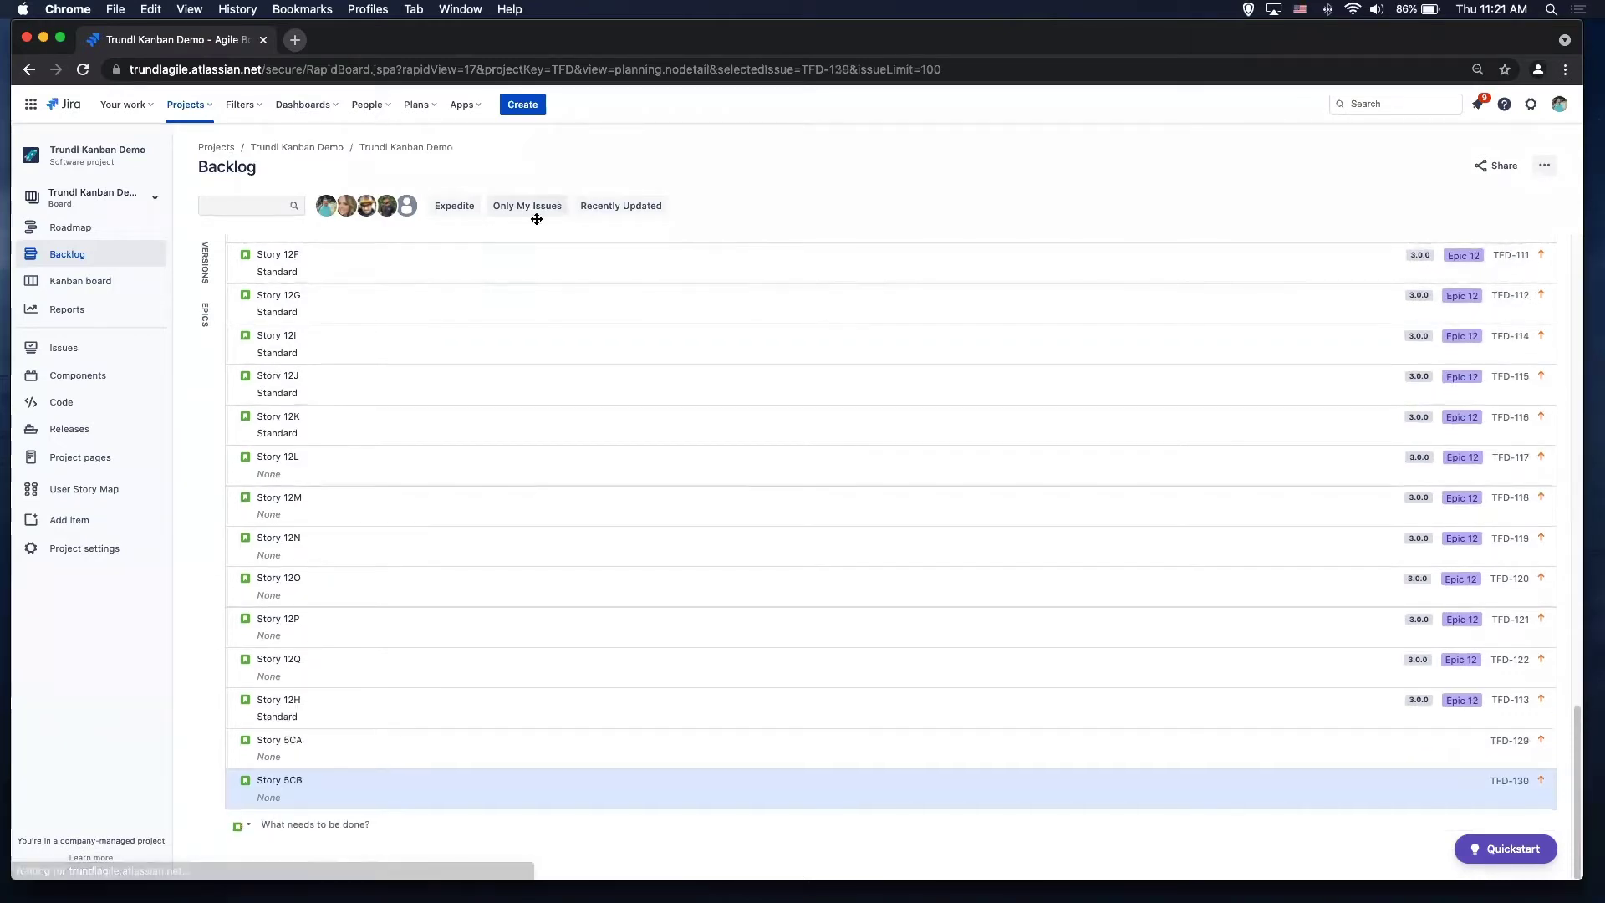
Step: Drag Story 5CA and Story 5CB onto Epic 5, raising its issue count to 20
{"action": "left_click", "coordinate": [206, 326]}
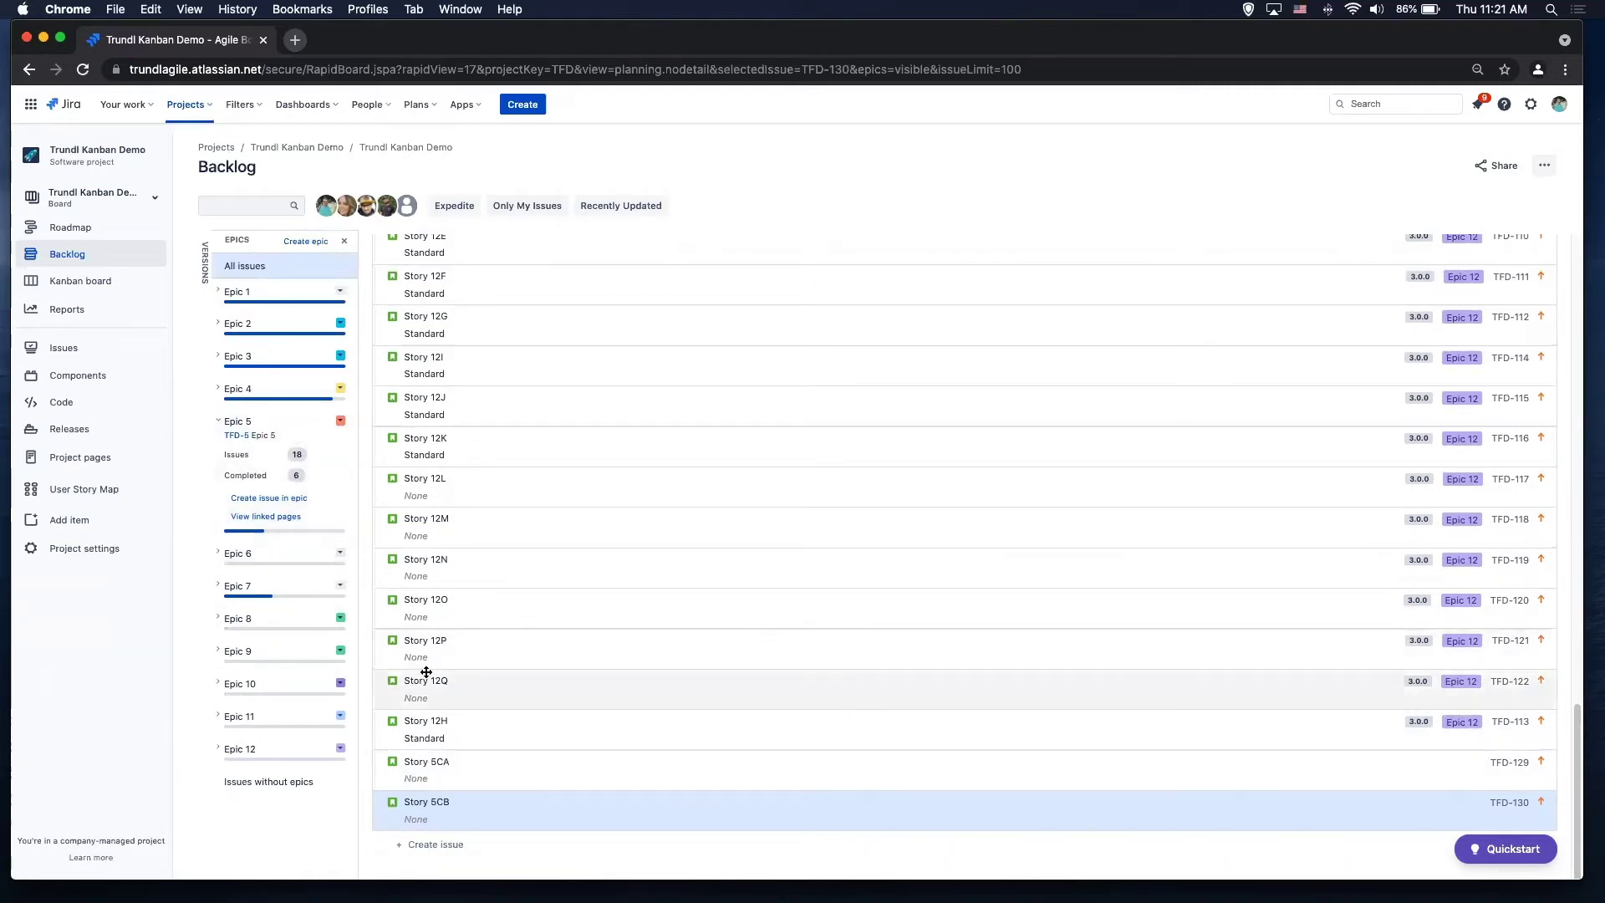
{"action": "left_click", "coordinate": [428, 759]}
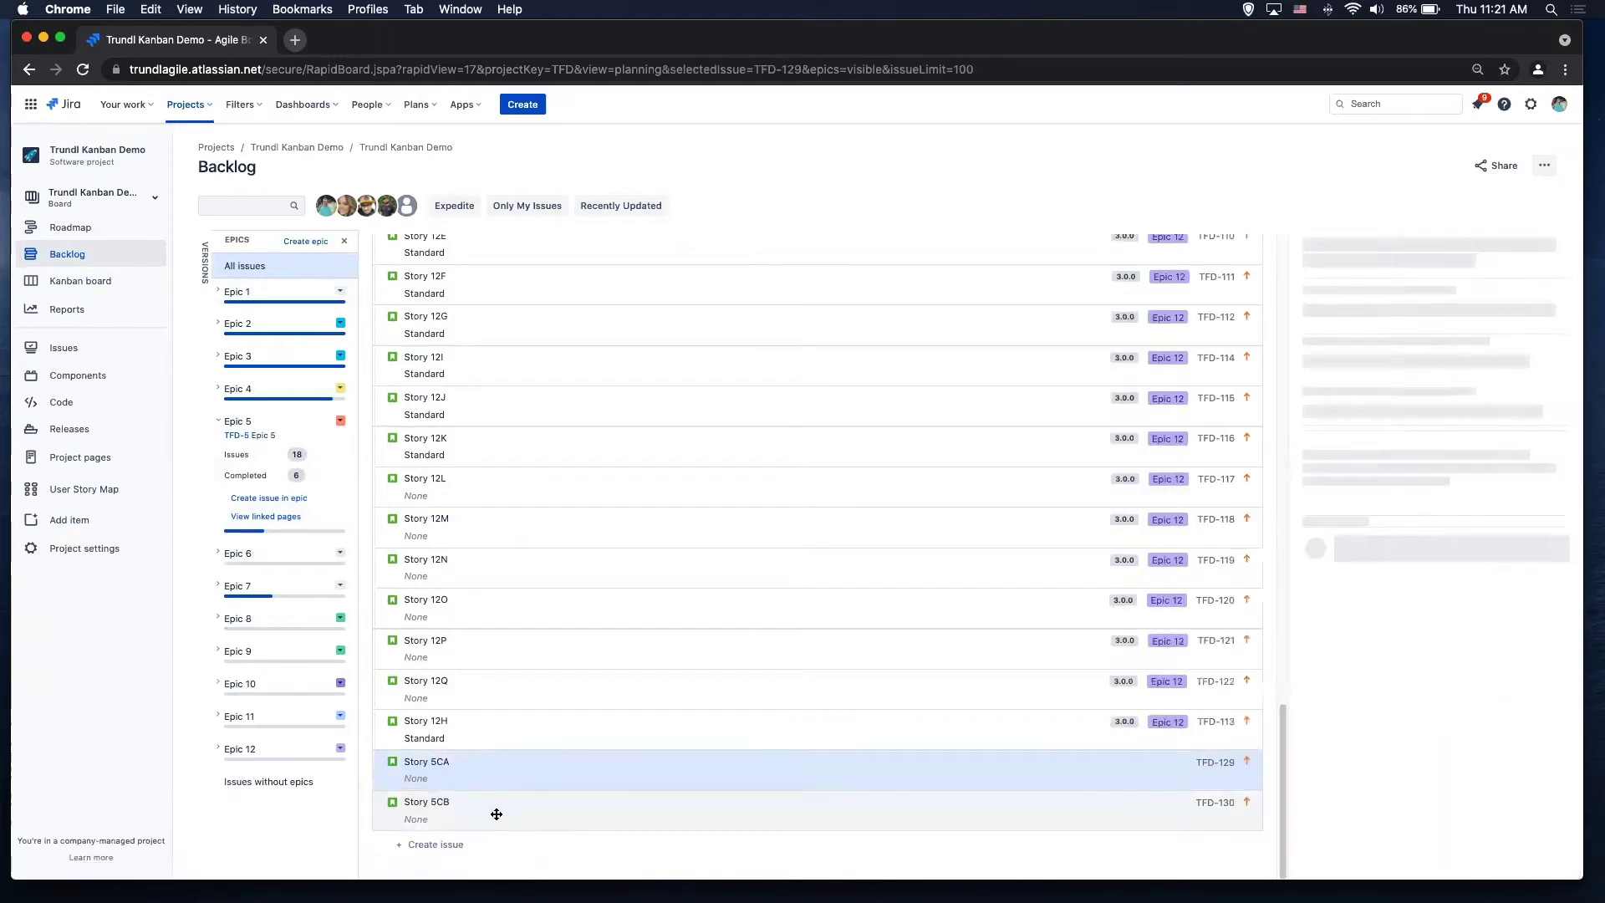
{"action": "left_click", "coordinate": [471, 826], "text": "shift"}
{"action": "left_click_drag", "start_coordinate": [472, 826], "coordinate": [286, 493]}
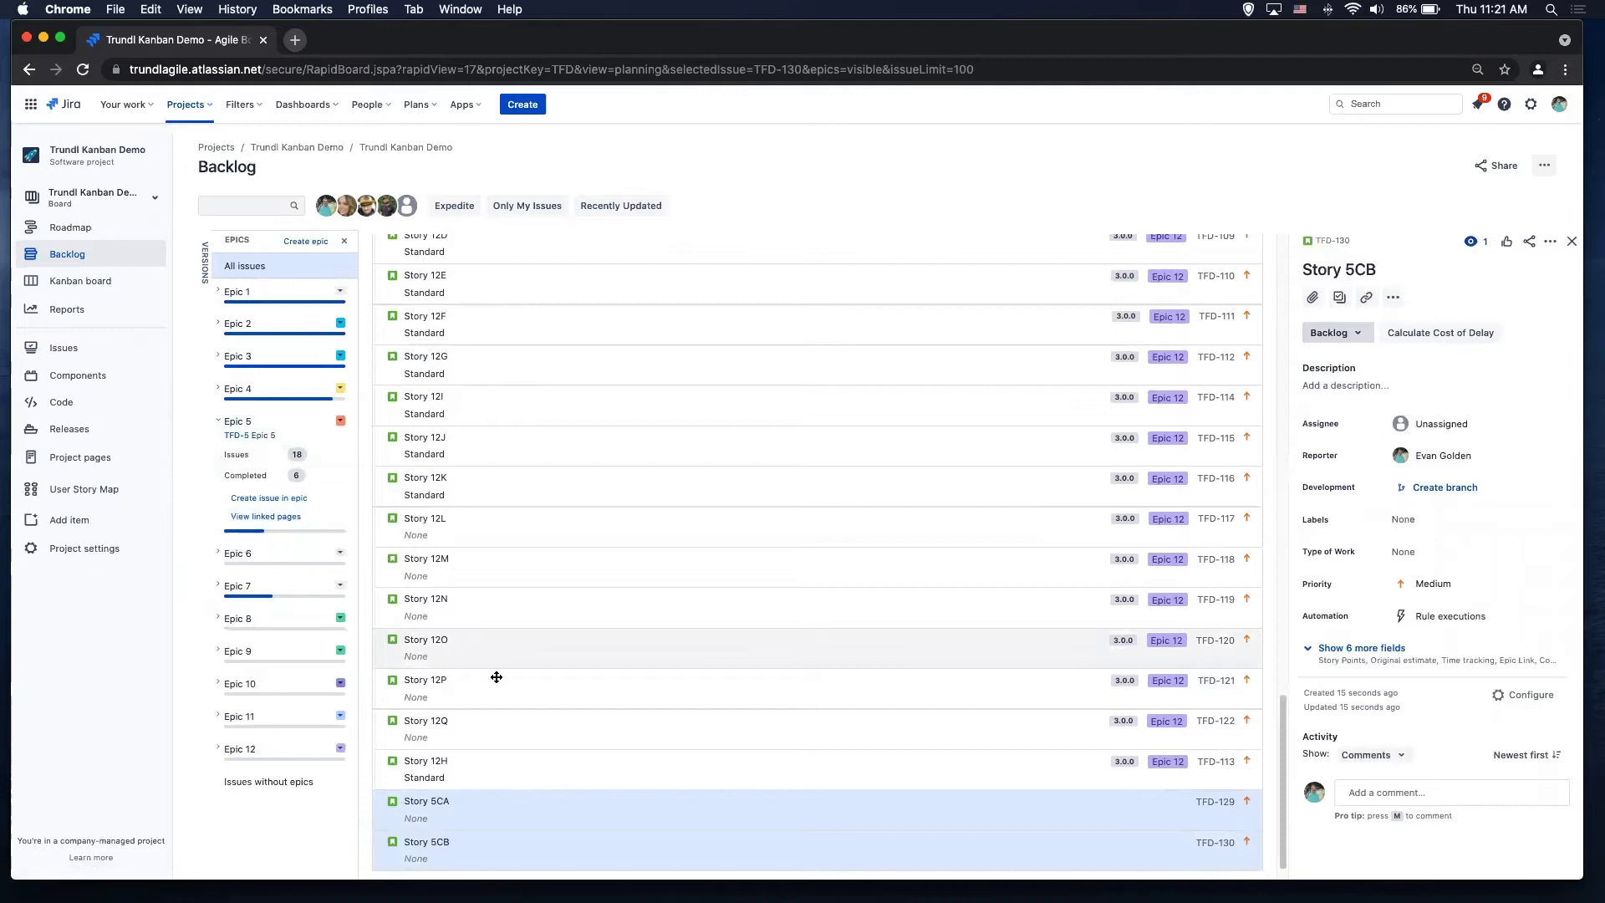
{"action": "scroll", "coordinate": [836, 817], "scroll_direction": "down", "scroll_amount": 1}
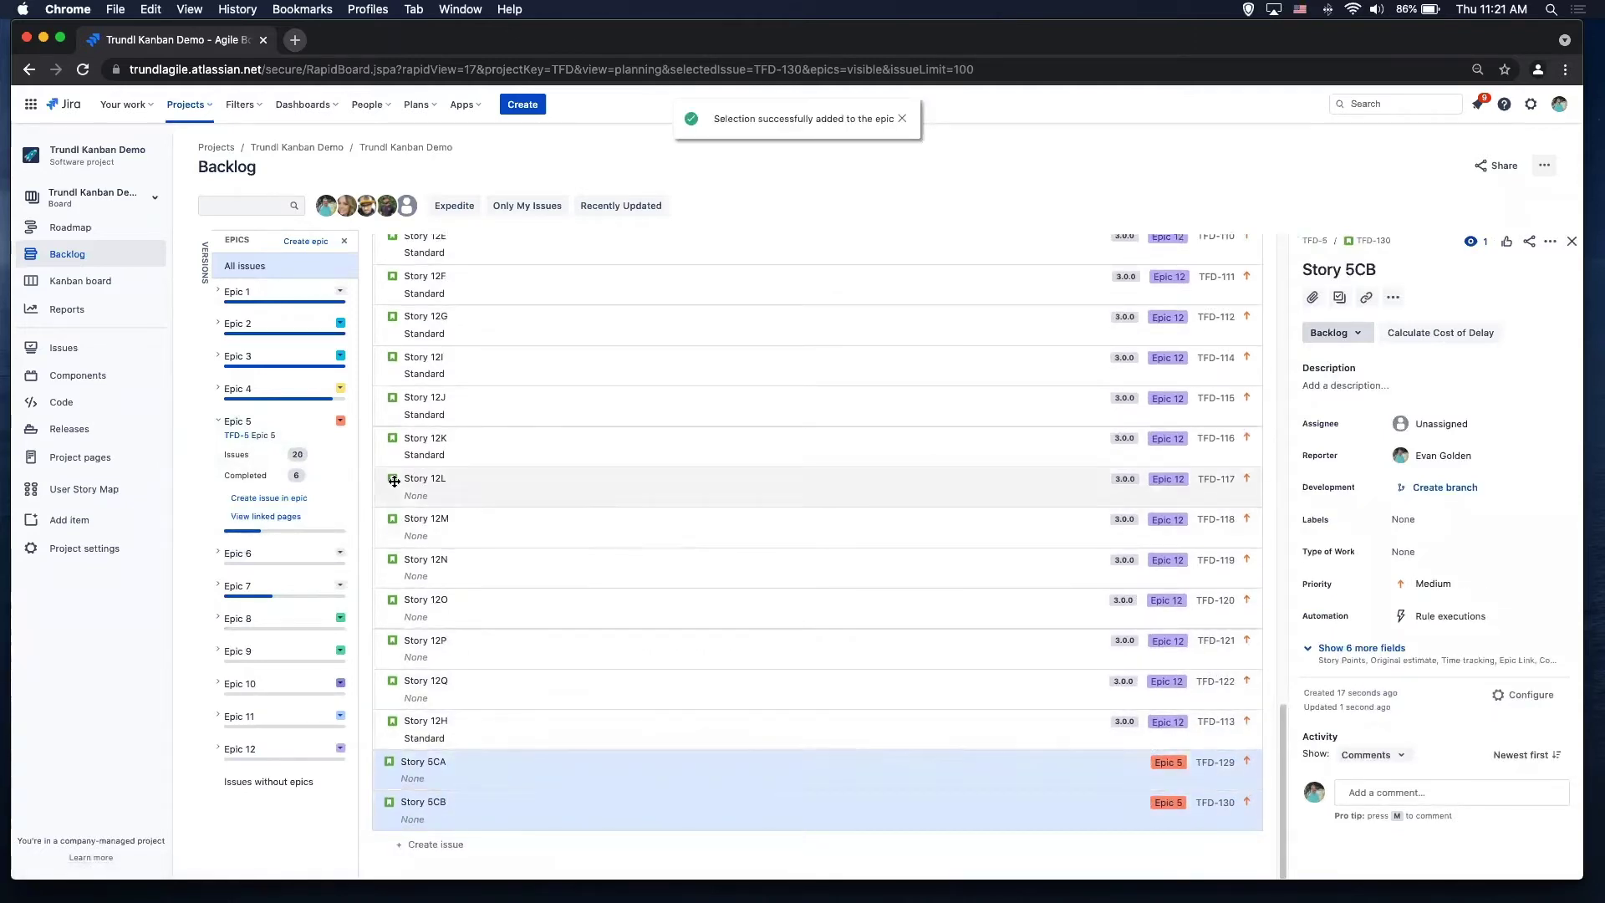
Step: Drag both new stories onto the 2.0.0 version card, bringing it to 50 issues
{"action": "left_click", "coordinate": [206, 266]}
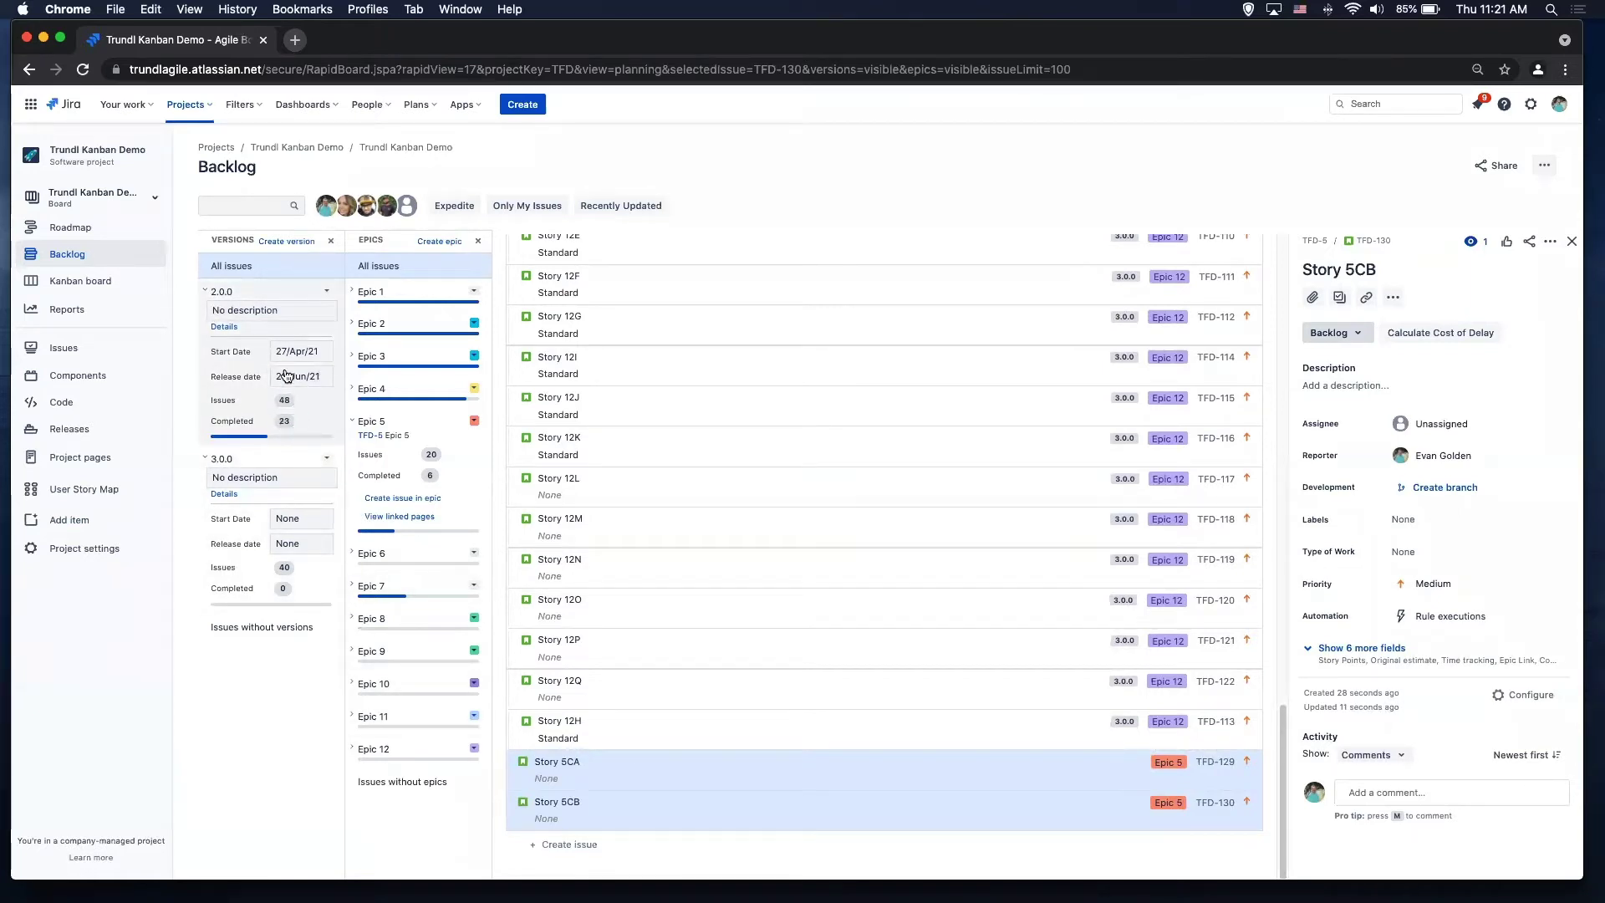
{"action": "left_click", "coordinate": [566, 785], "text": "super"}
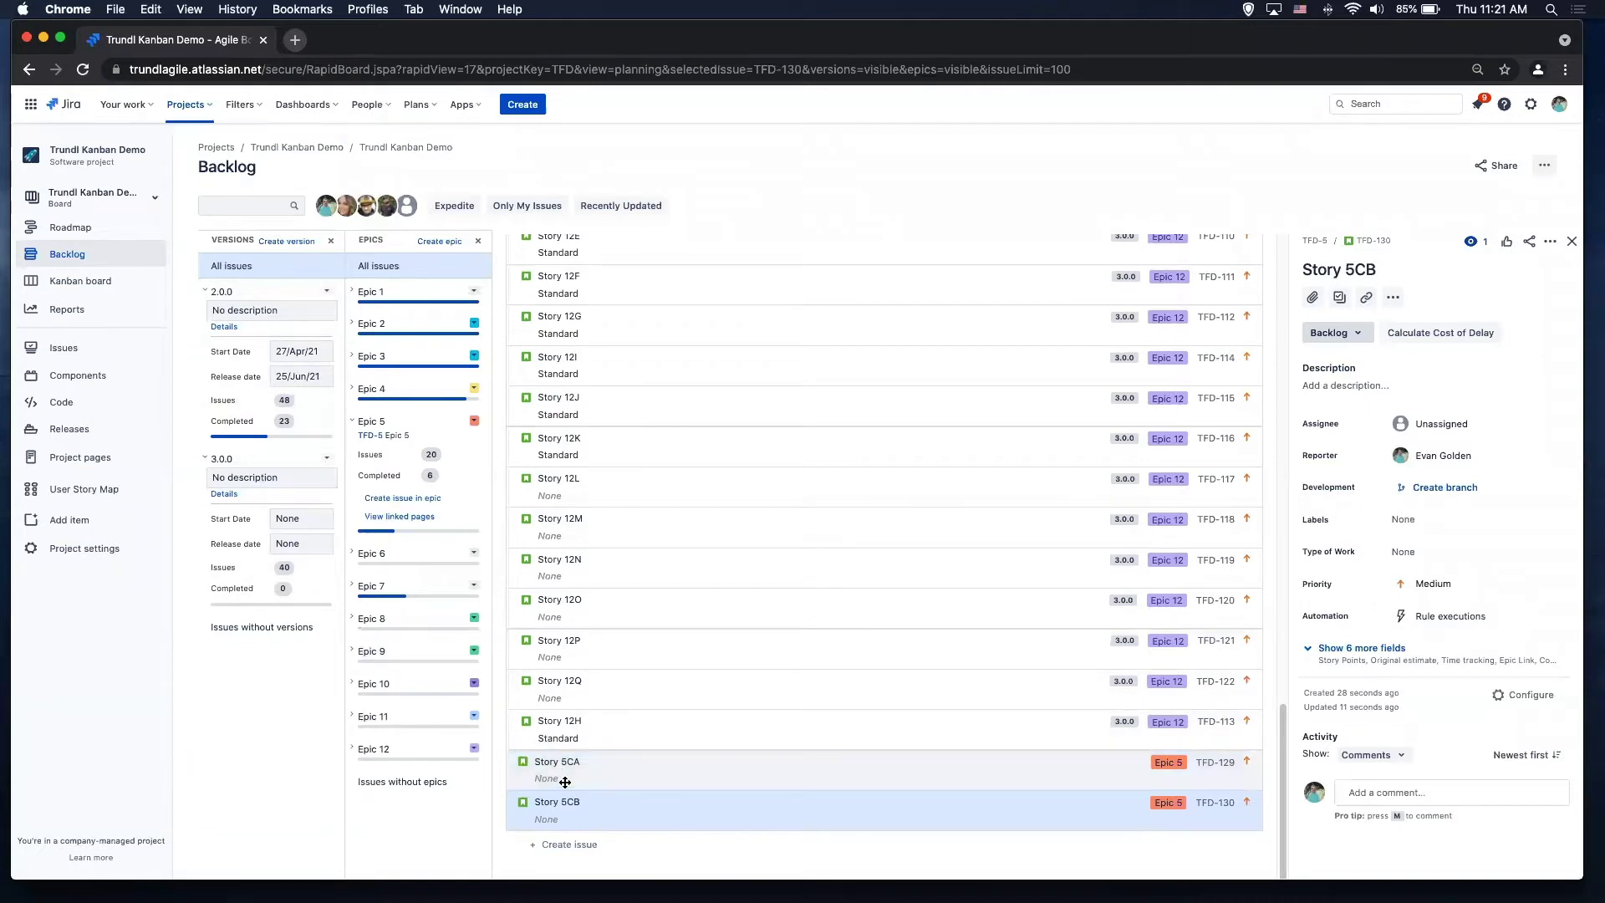
{"action": "left_click_drag", "start_coordinate": [558, 765], "coordinate": [305, 349]}
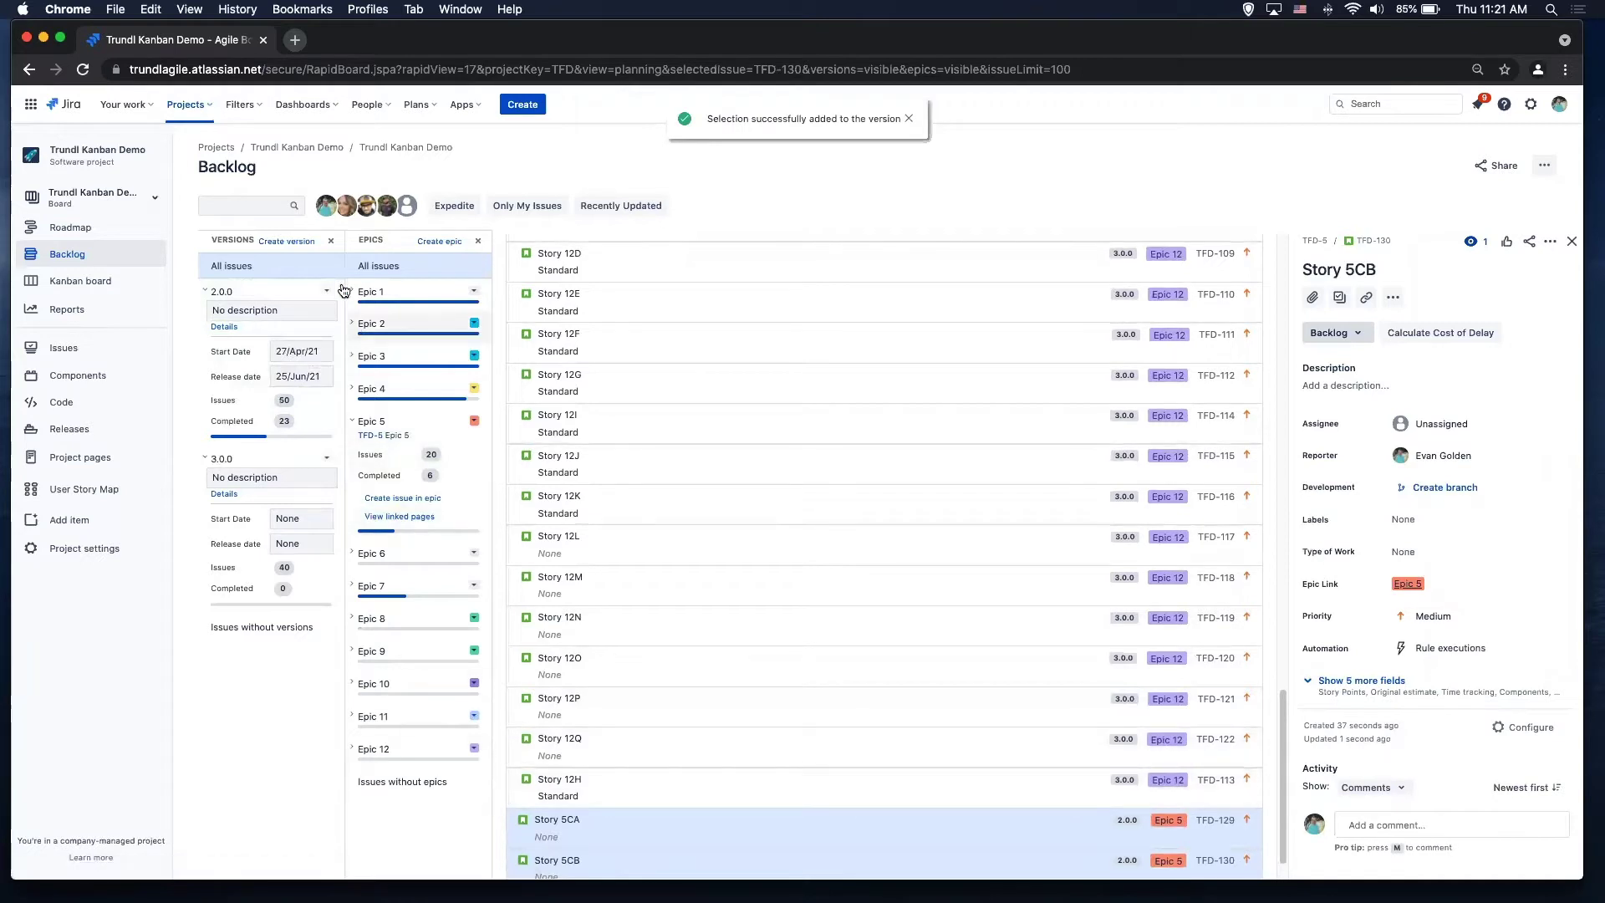
Step: Close the Versions and Epics panels and set Story 5CA's Type of Work to Unplanned
{"action": "left_click", "coordinate": [331, 241]}
{"action": "left_click", "coordinate": [343, 243]}
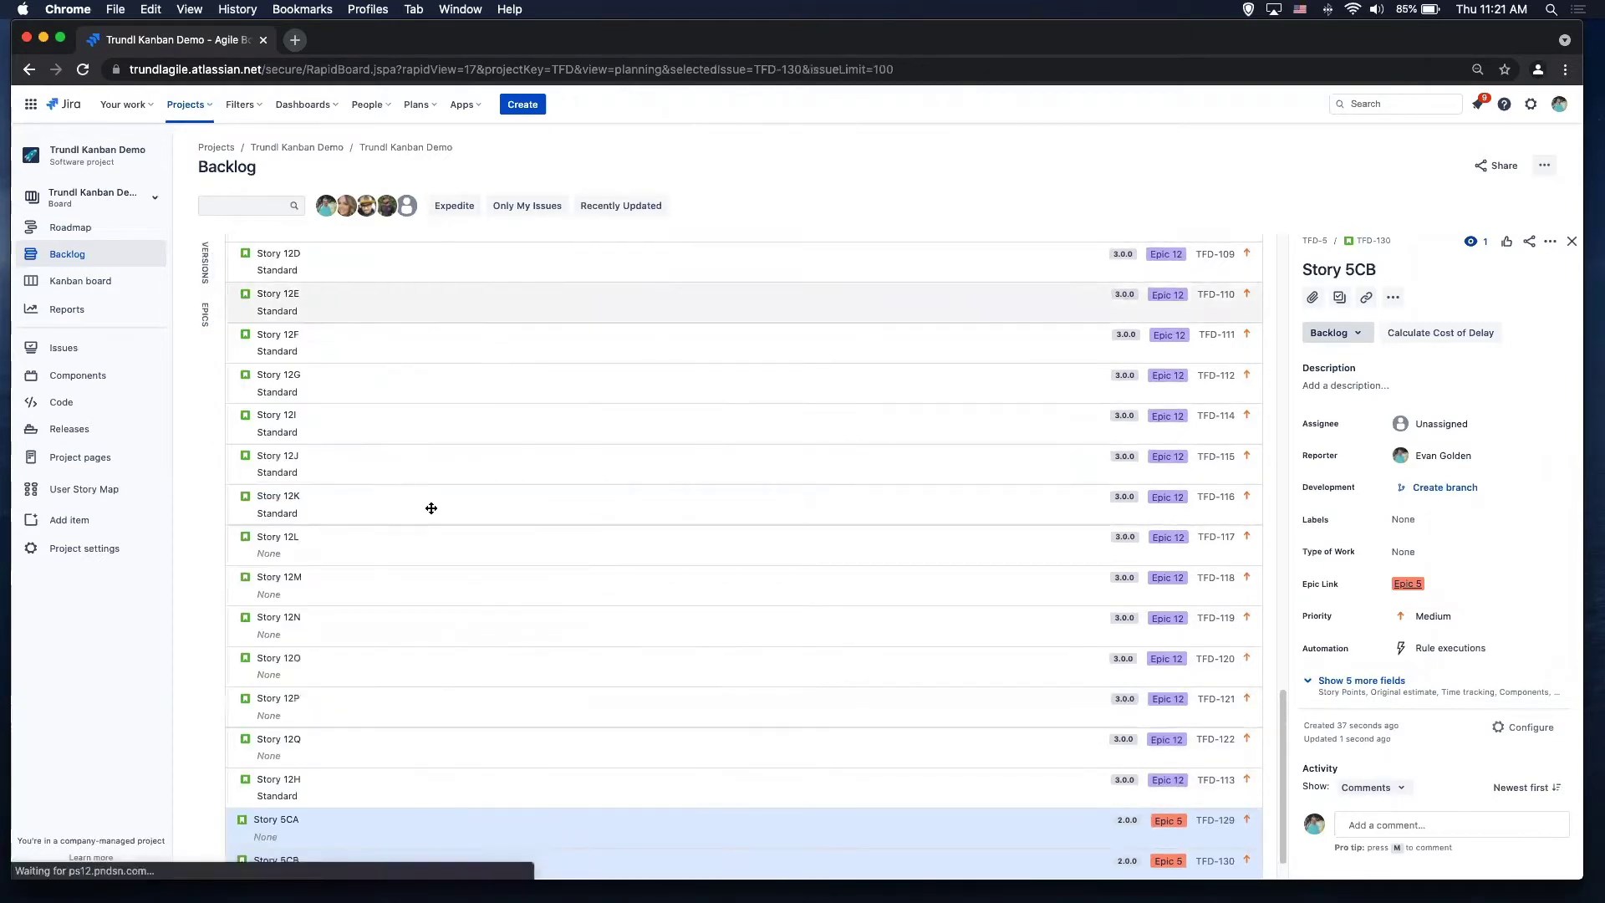
{"action": "left_click", "coordinate": [311, 827]}
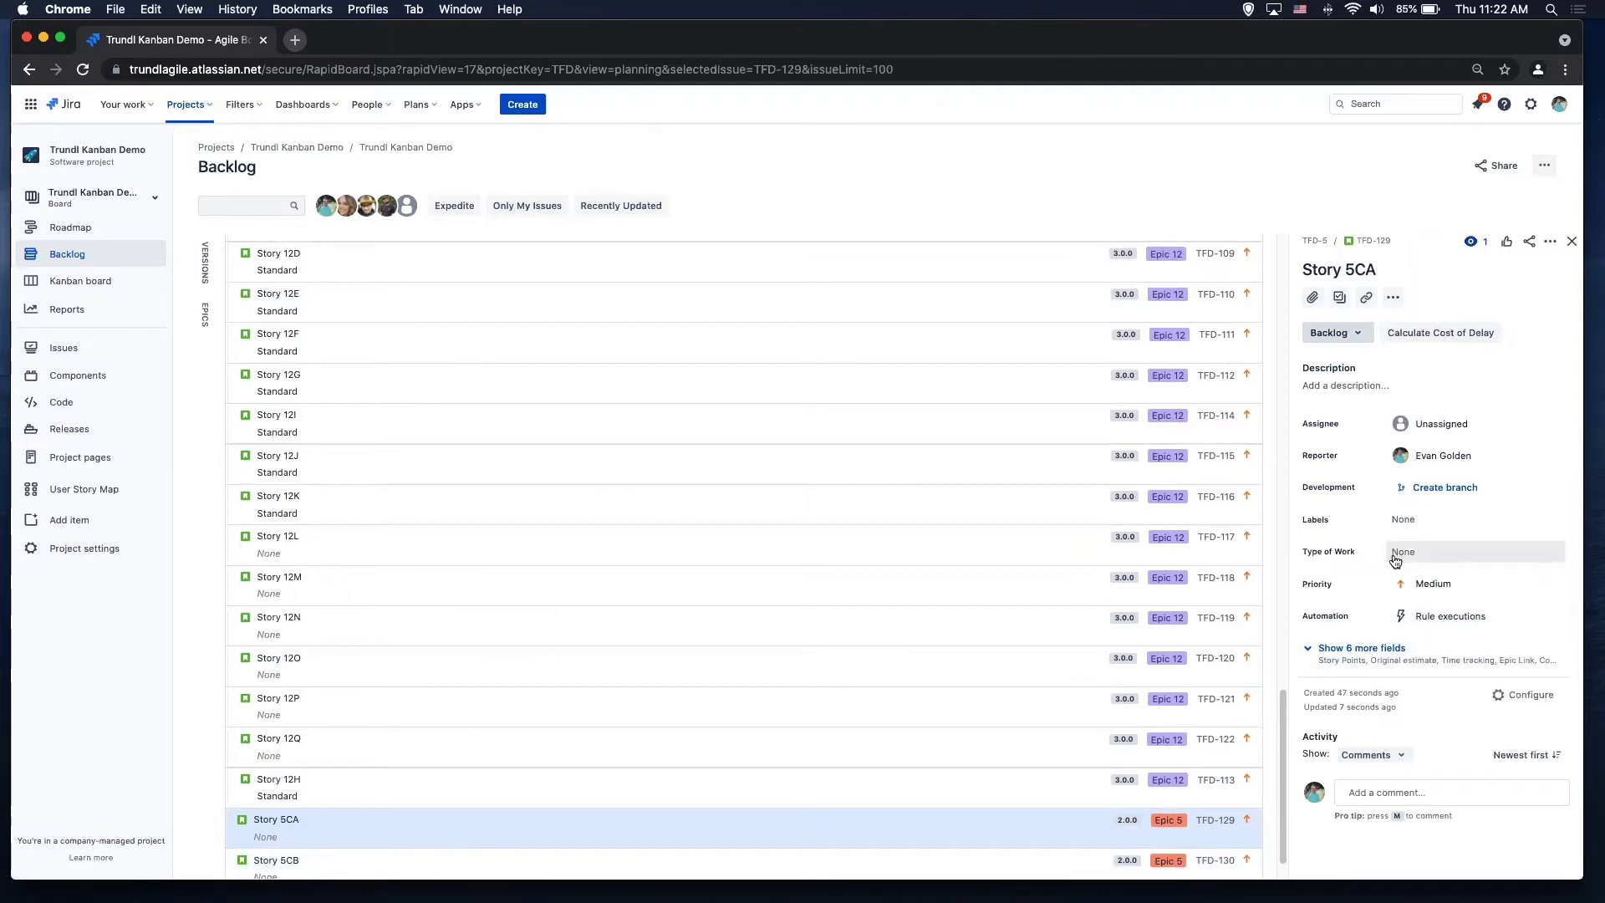
{"action": "left_click", "coordinate": [1394, 559]}
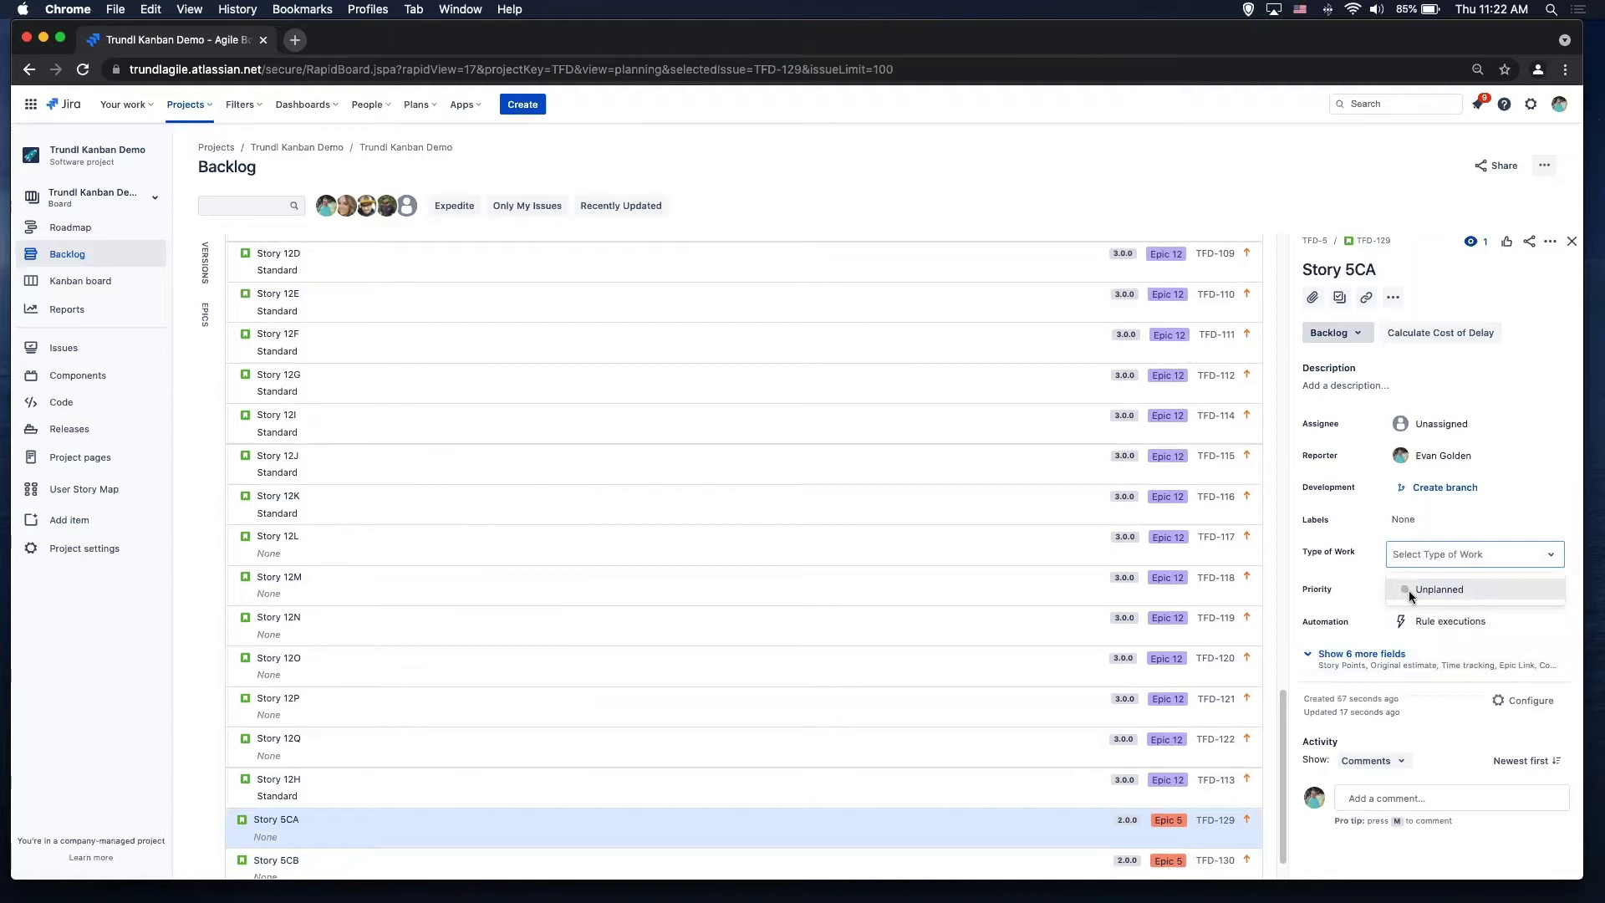
{"action": "left_click", "coordinate": [1412, 590]}
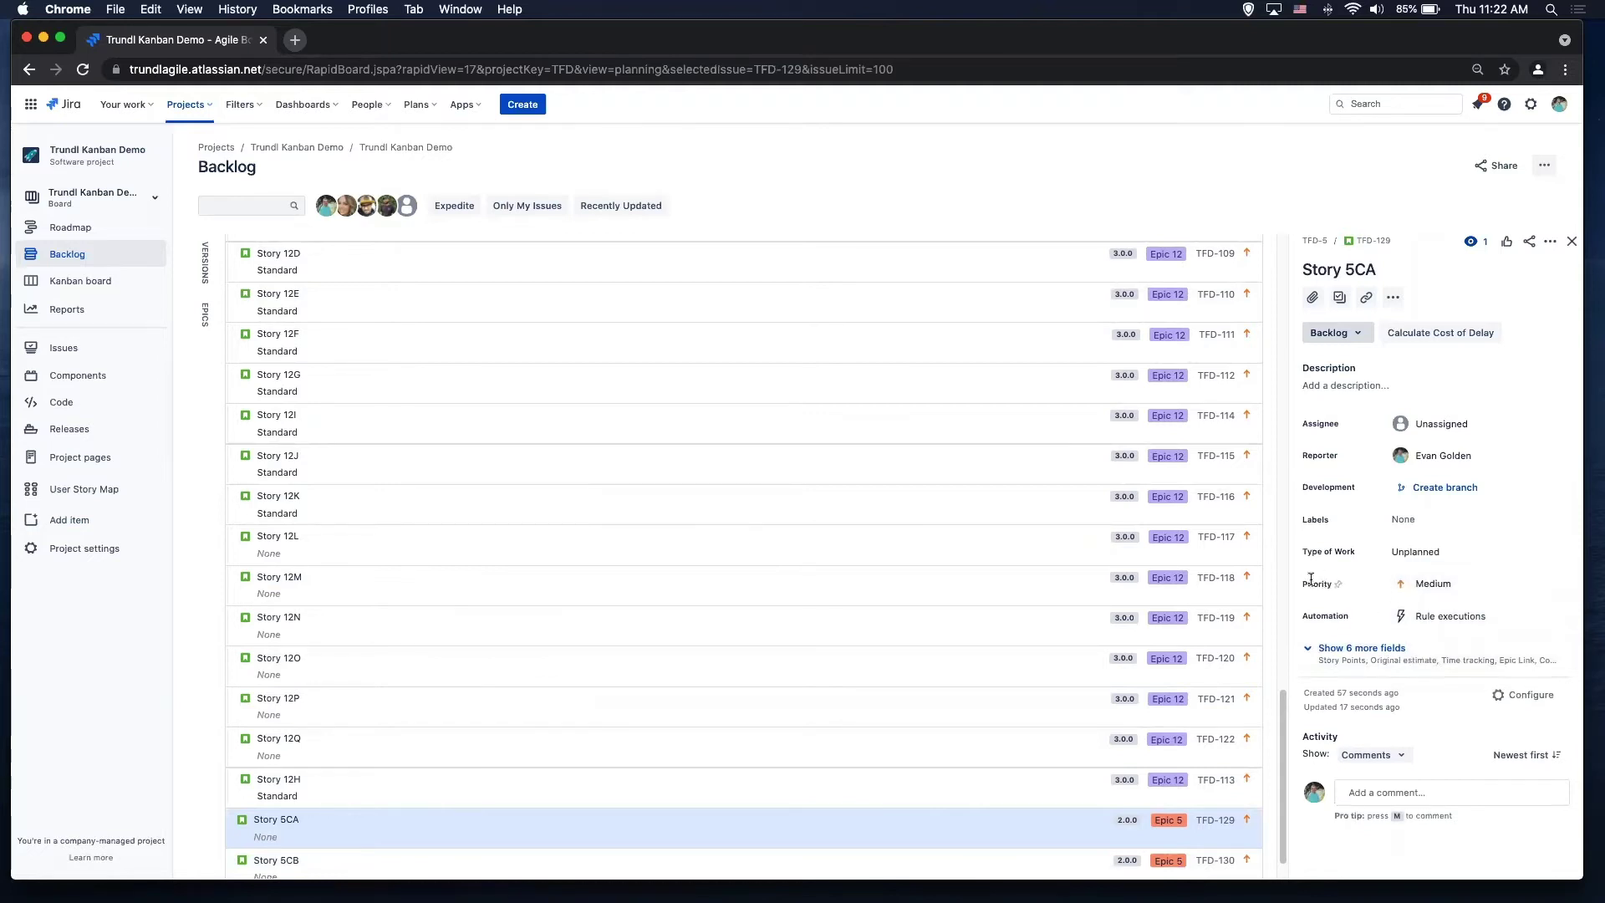
{"action": "scroll", "coordinate": [270, 780], "scroll_direction": "down", "scroll_amount": 2}
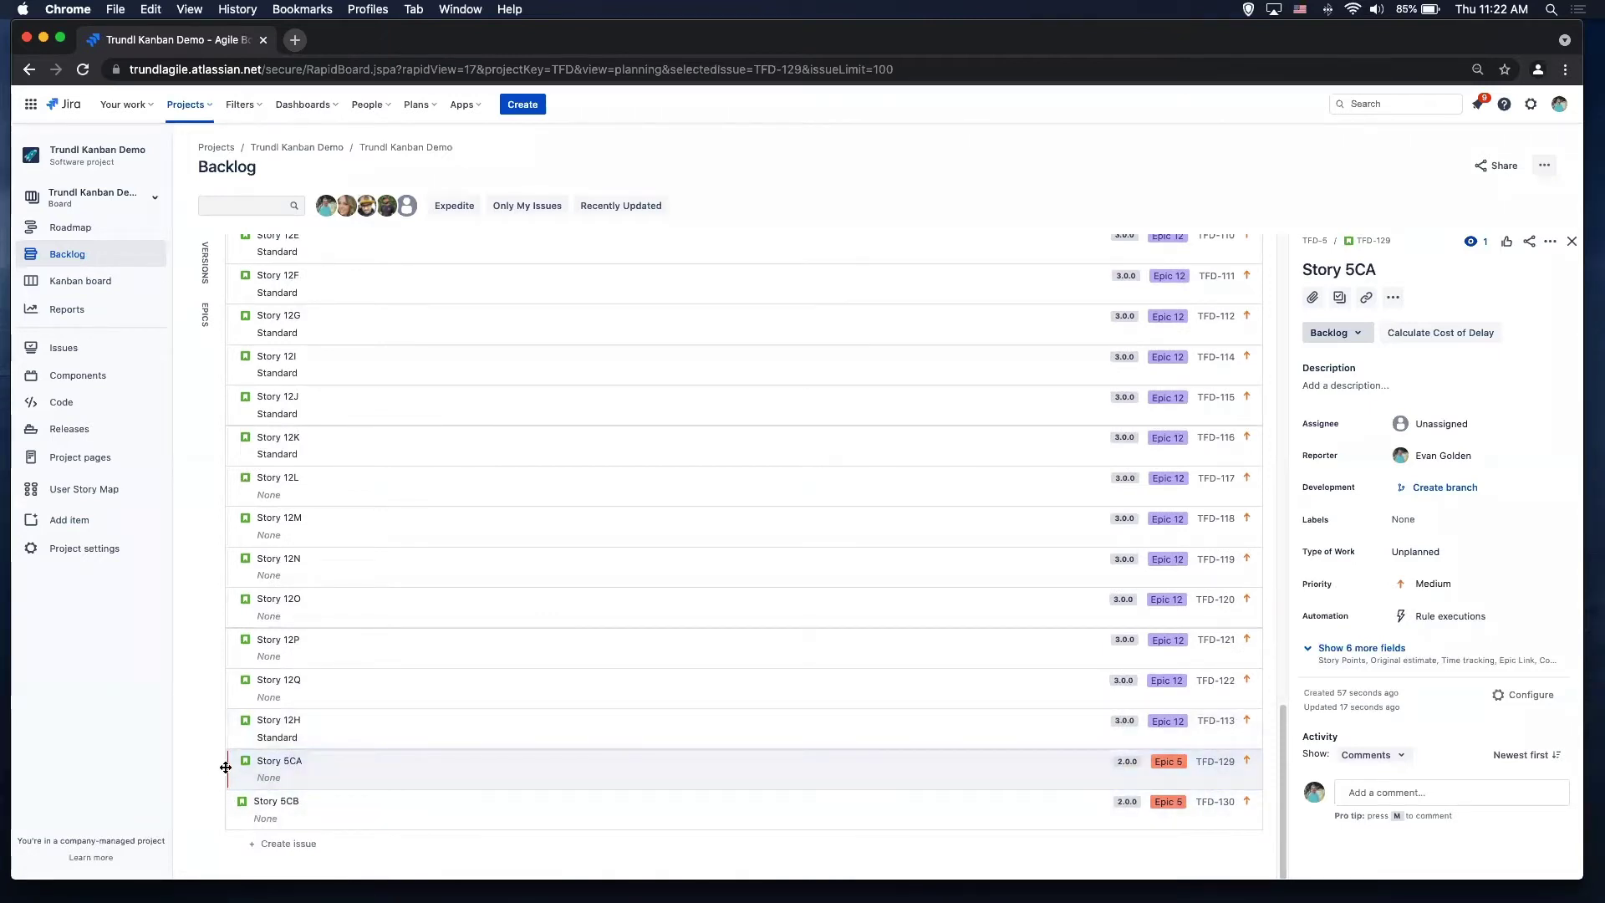
{"action": "scroll", "coordinate": [451, 728], "scroll_direction": "up", "scroll_amount": 1}
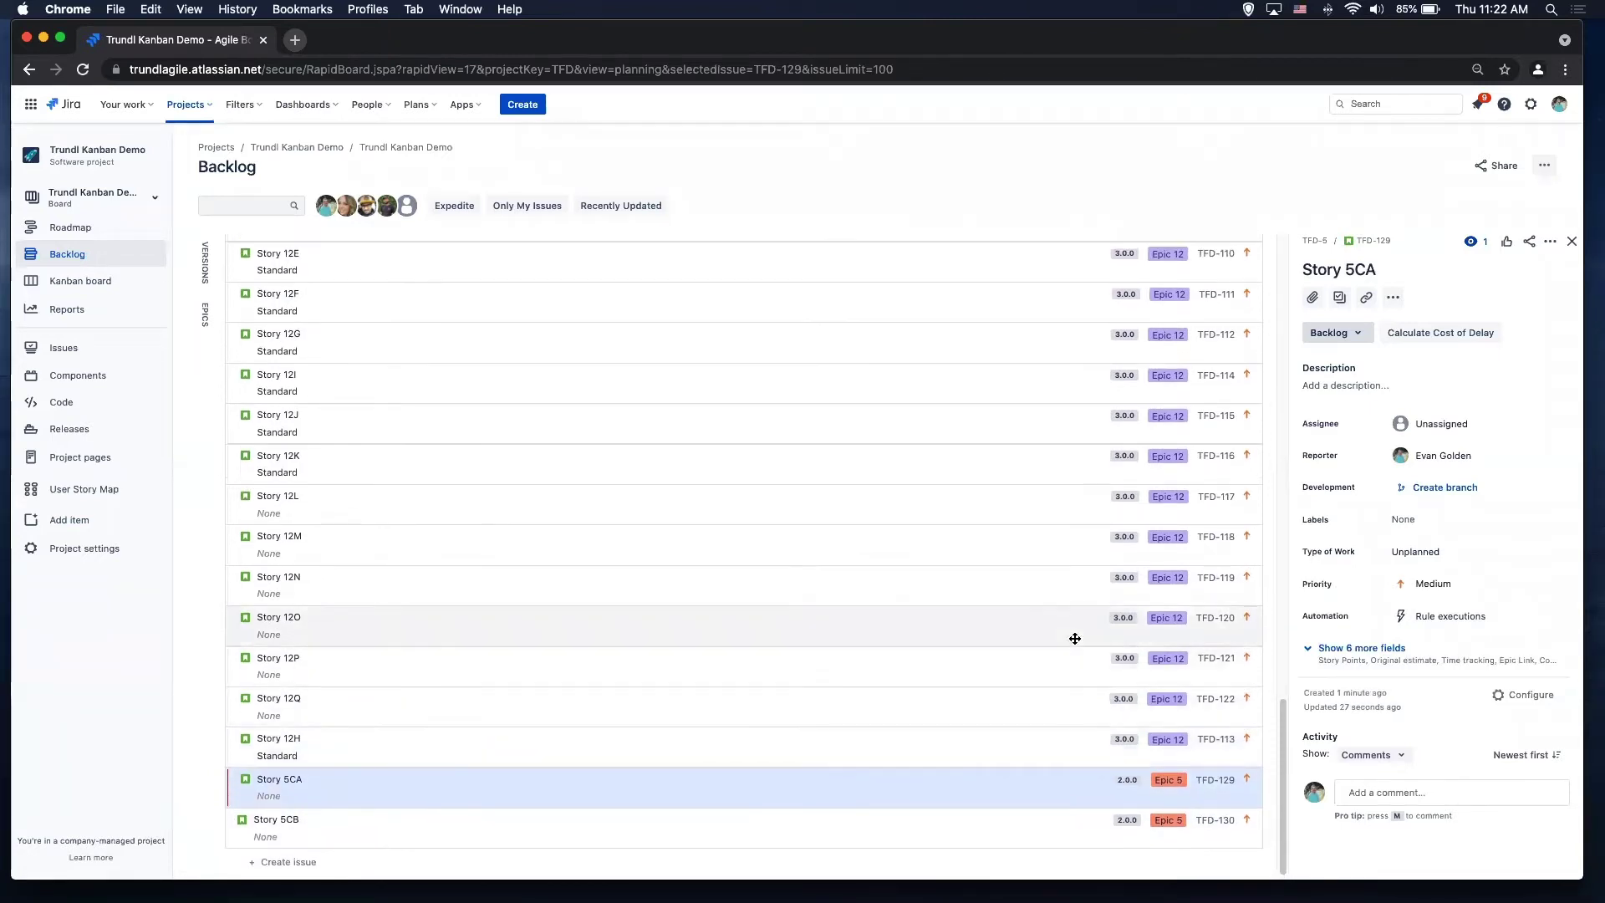
Step: Add the Expedite component to Story 5CA from its extra fields
{"action": "left_click", "coordinate": [1341, 661]}
{"action": "scroll", "coordinate": [1327, 677], "scroll_direction": "down", "scroll_amount": 3}
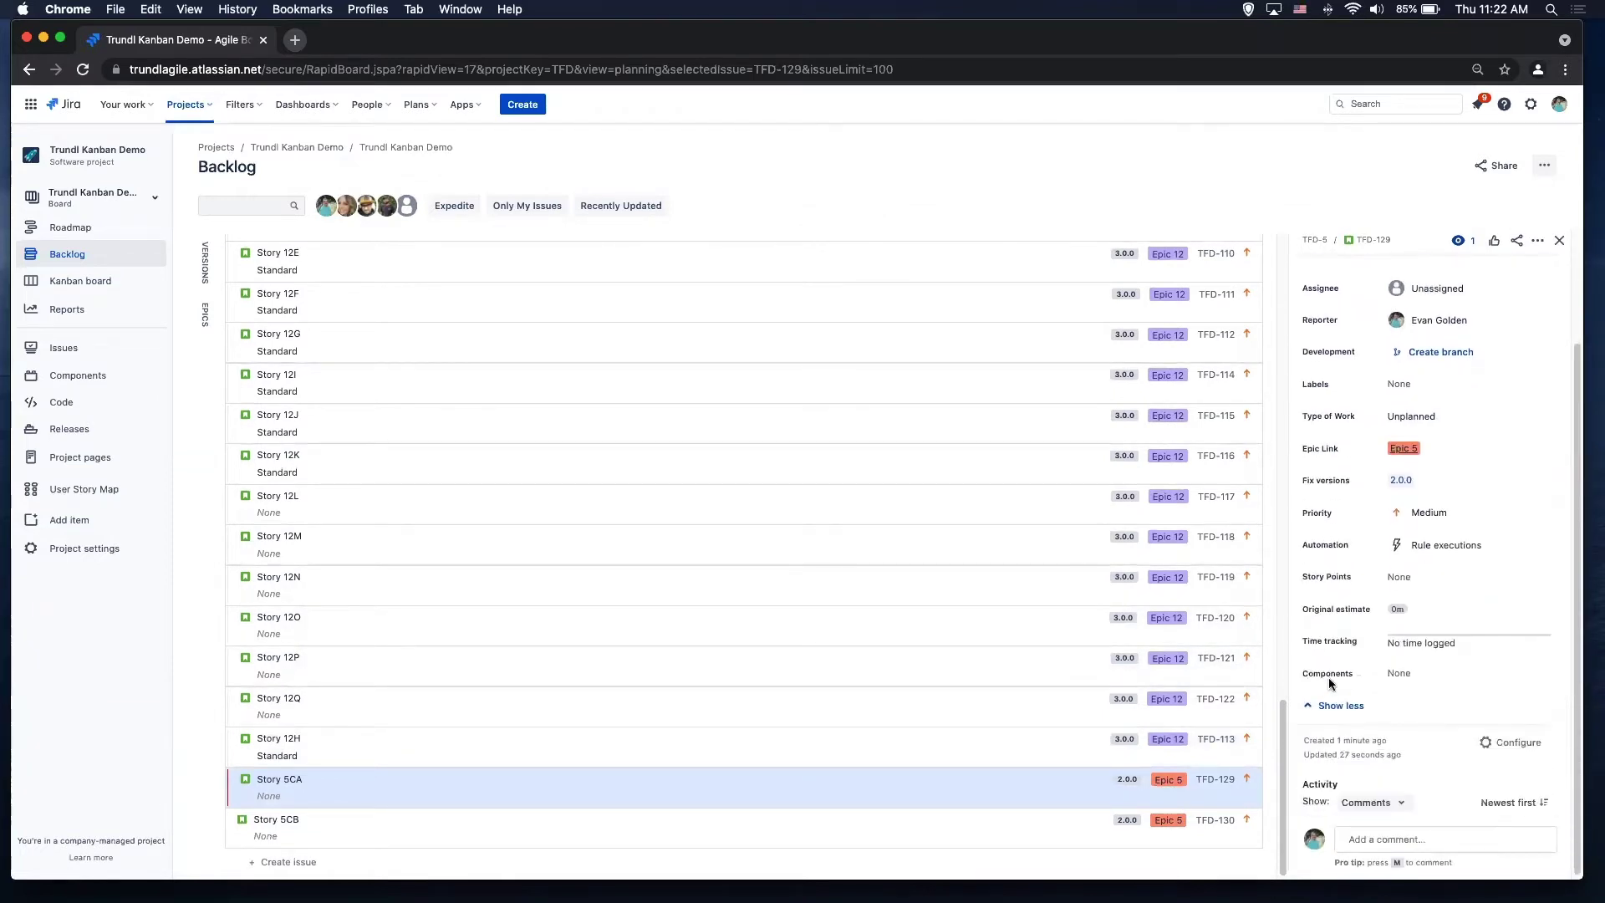
{"action": "left_click", "coordinate": [1396, 678]}
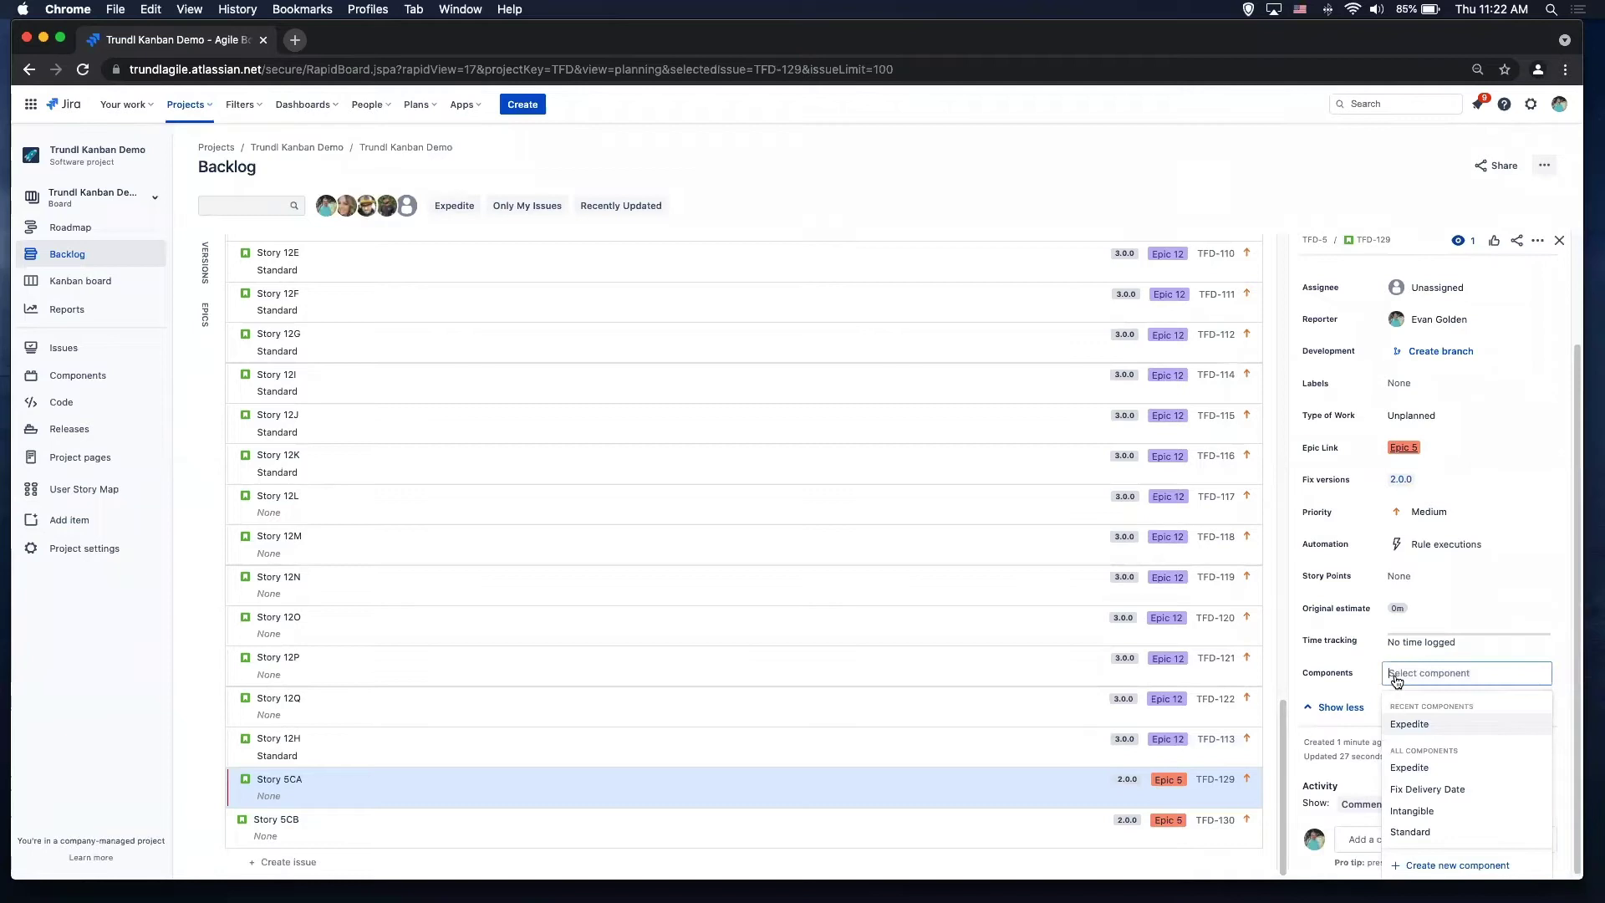
{"action": "left_click", "coordinate": [1404, 726]}
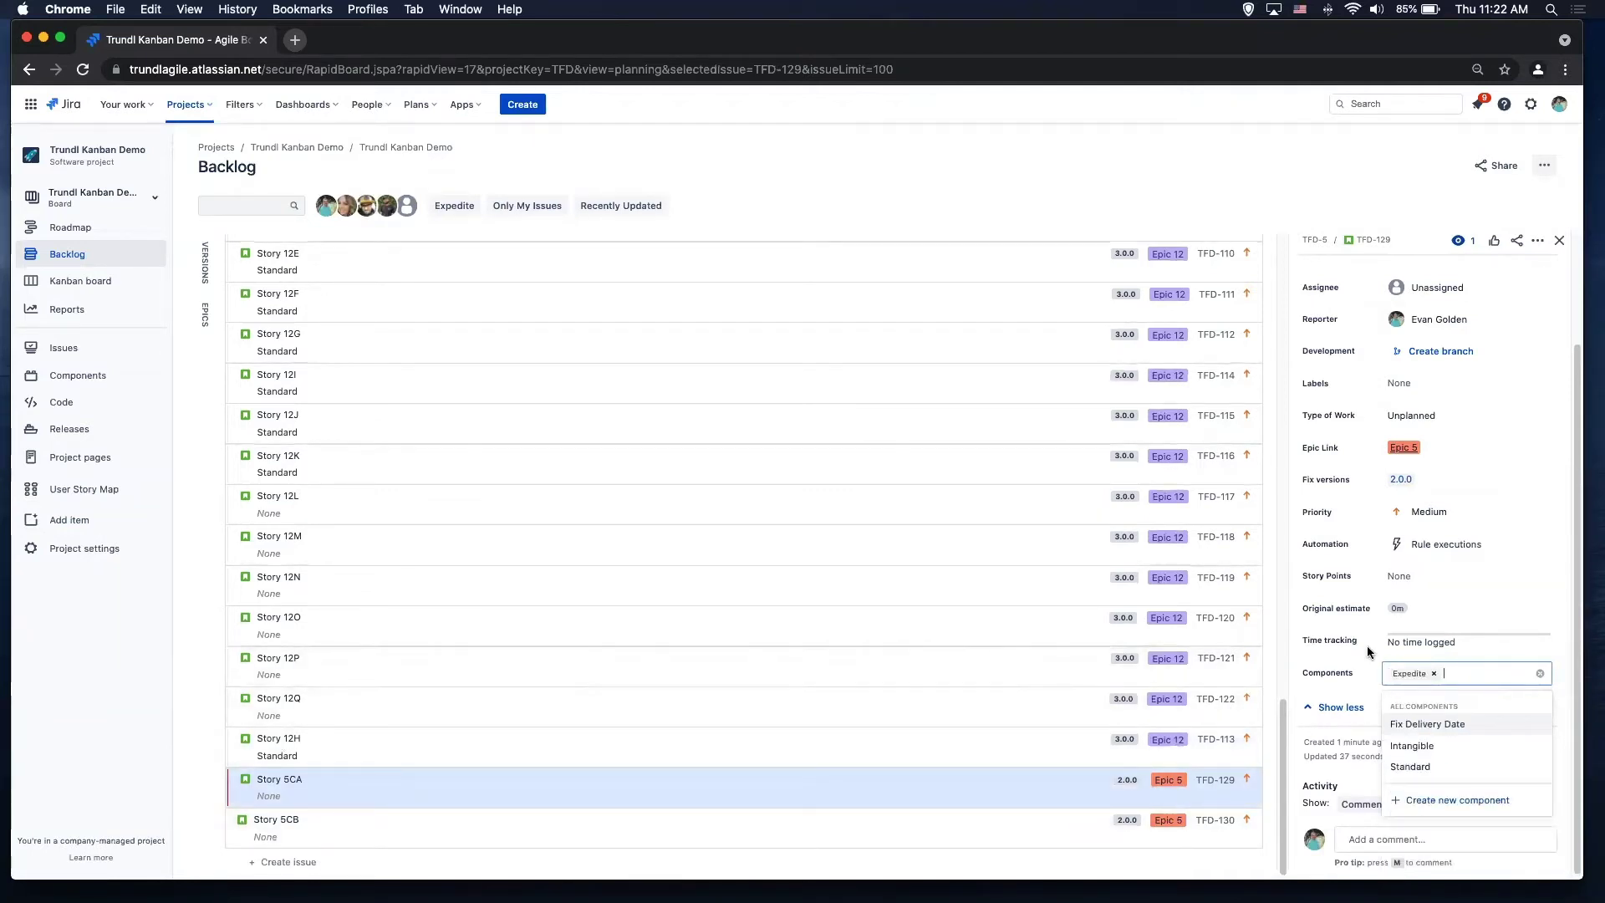
{"action": "left_click", "coordinate": [1512, 587]}
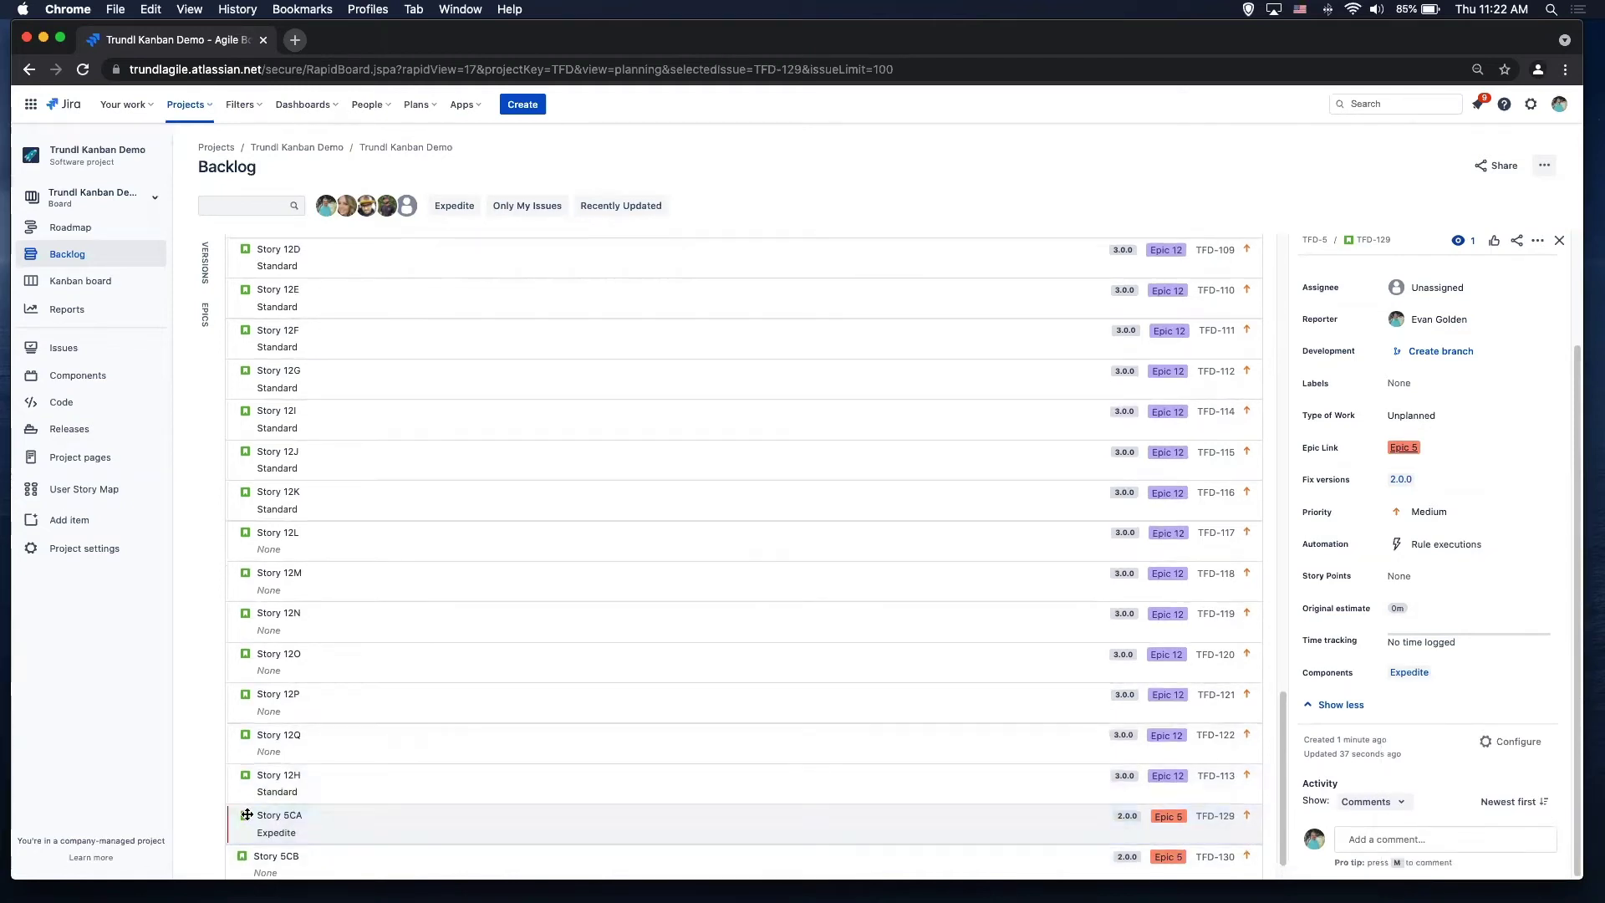
{"action": "scroll", "coordinate": [248, 814], "scroll_direction": "down", "scroll_amount": 2}
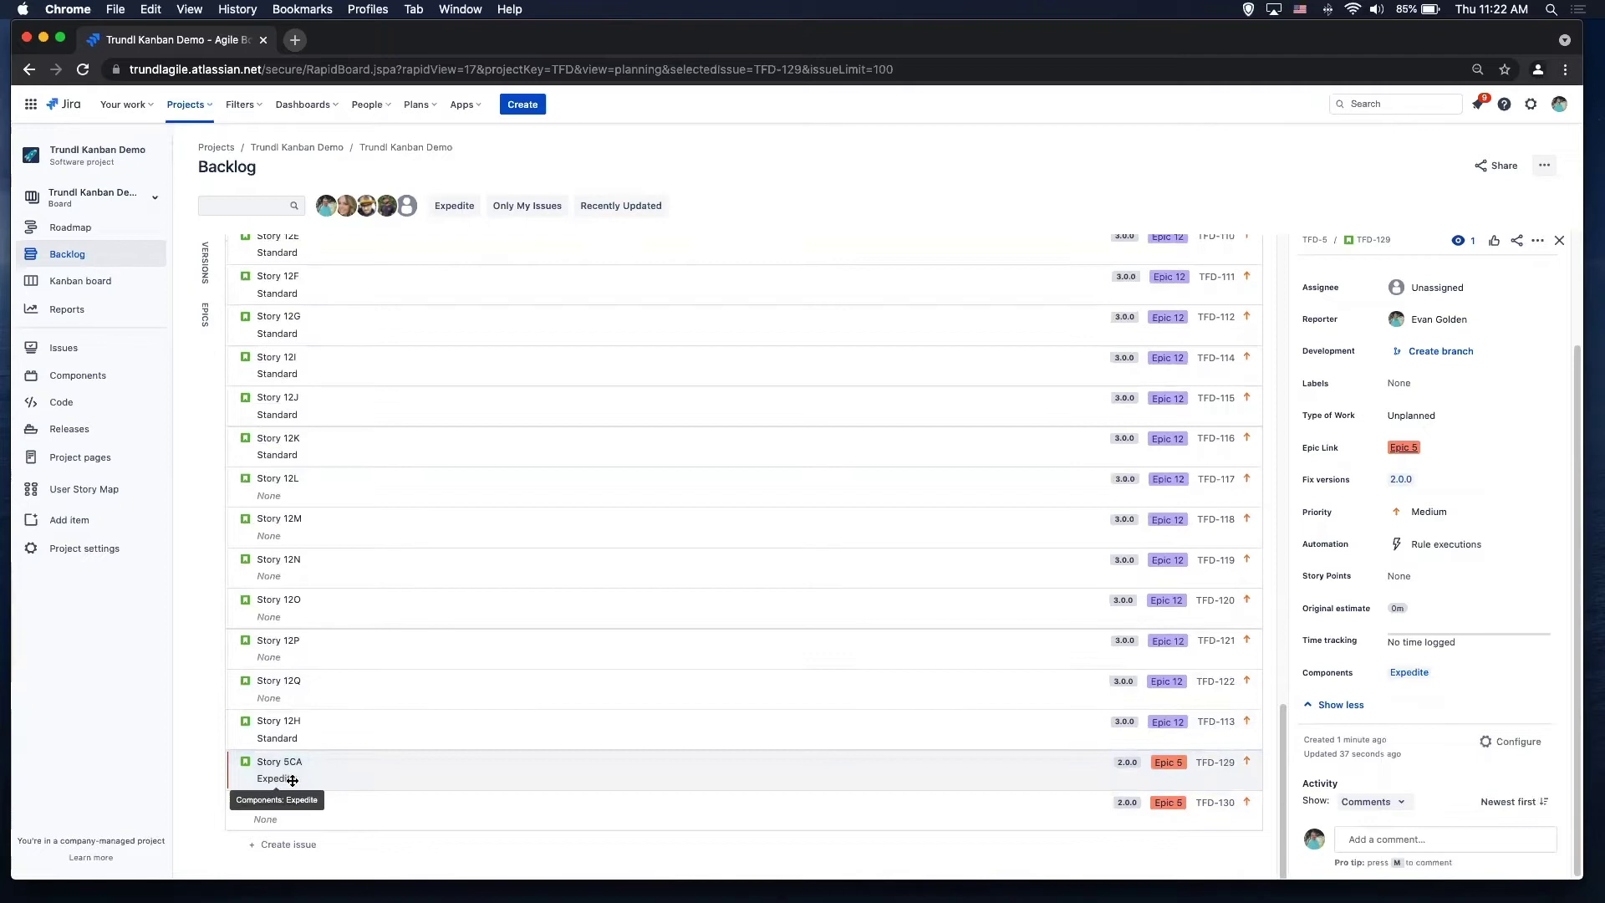
{"action": "left_click", "coordinate": [727, 781]}
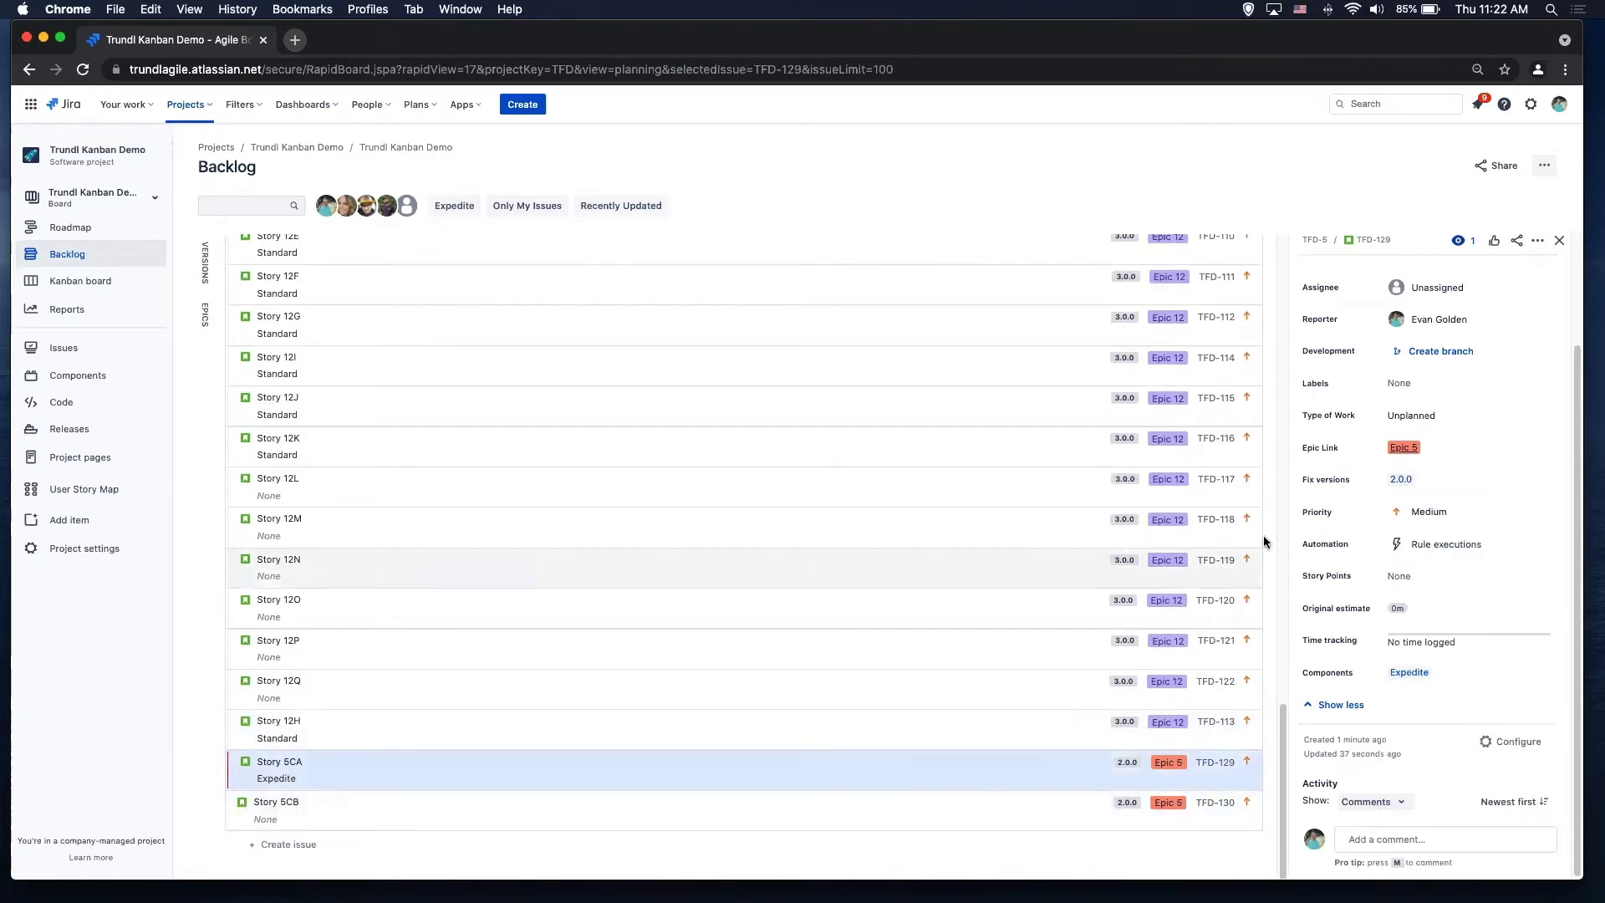
Step: Move Stories 5CA and 5CB to the top of Selected for Development, then select Story 5CA
{"action": "left_click", "coordinate": [740, 807], "text": "shift"}
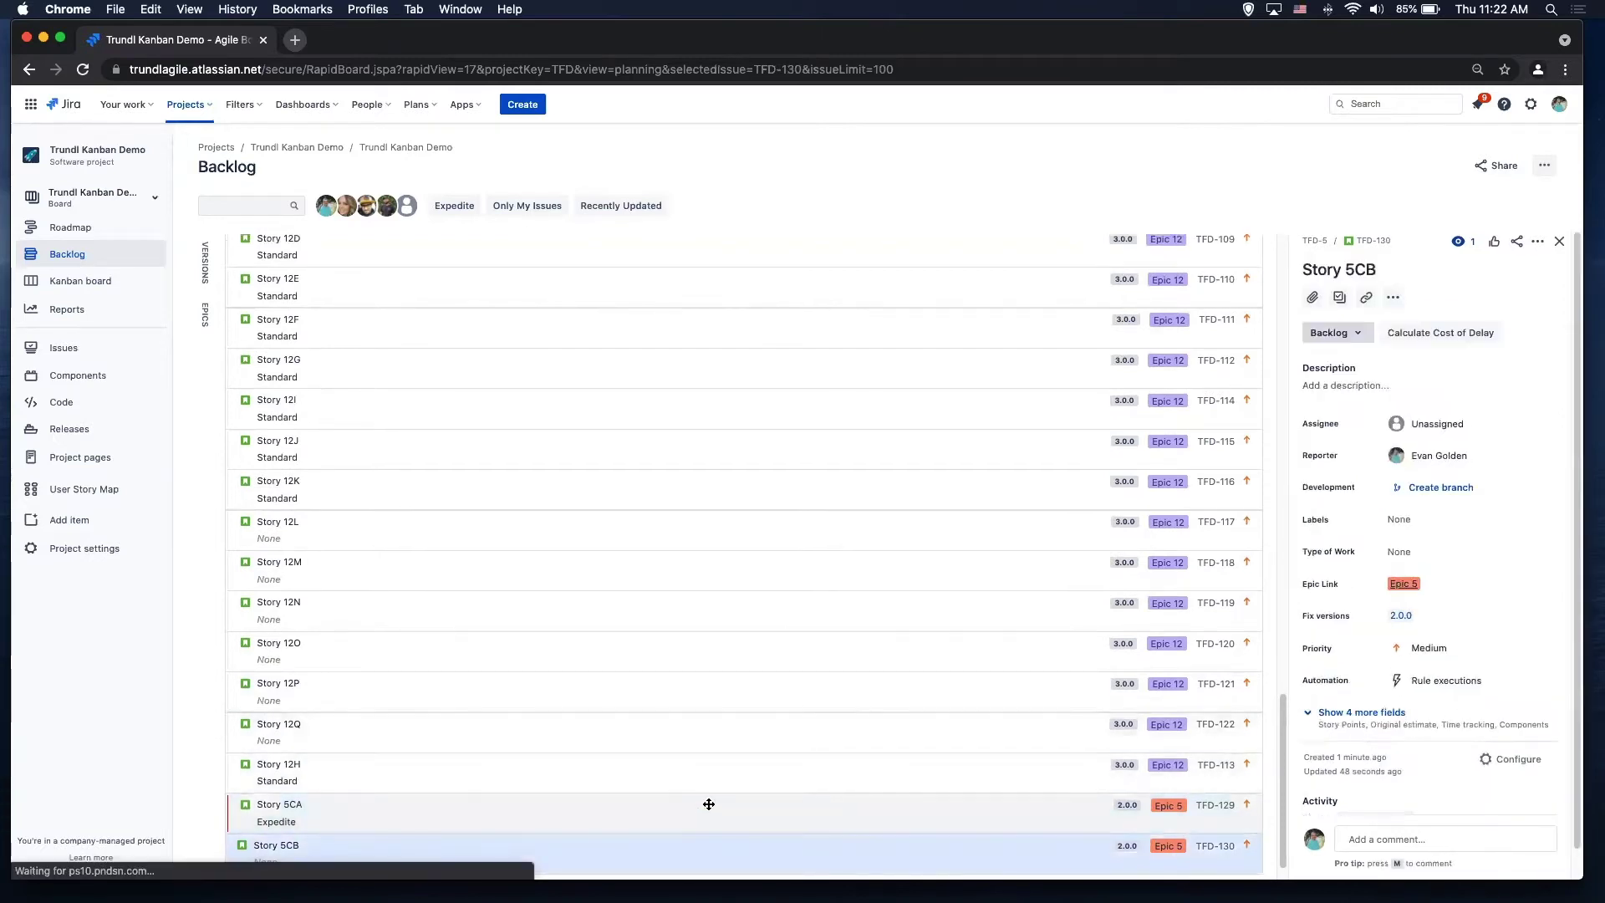
{"action": "left_click_drag", "start_coordinate": [706, 806], "coordinate": [710, 266]}
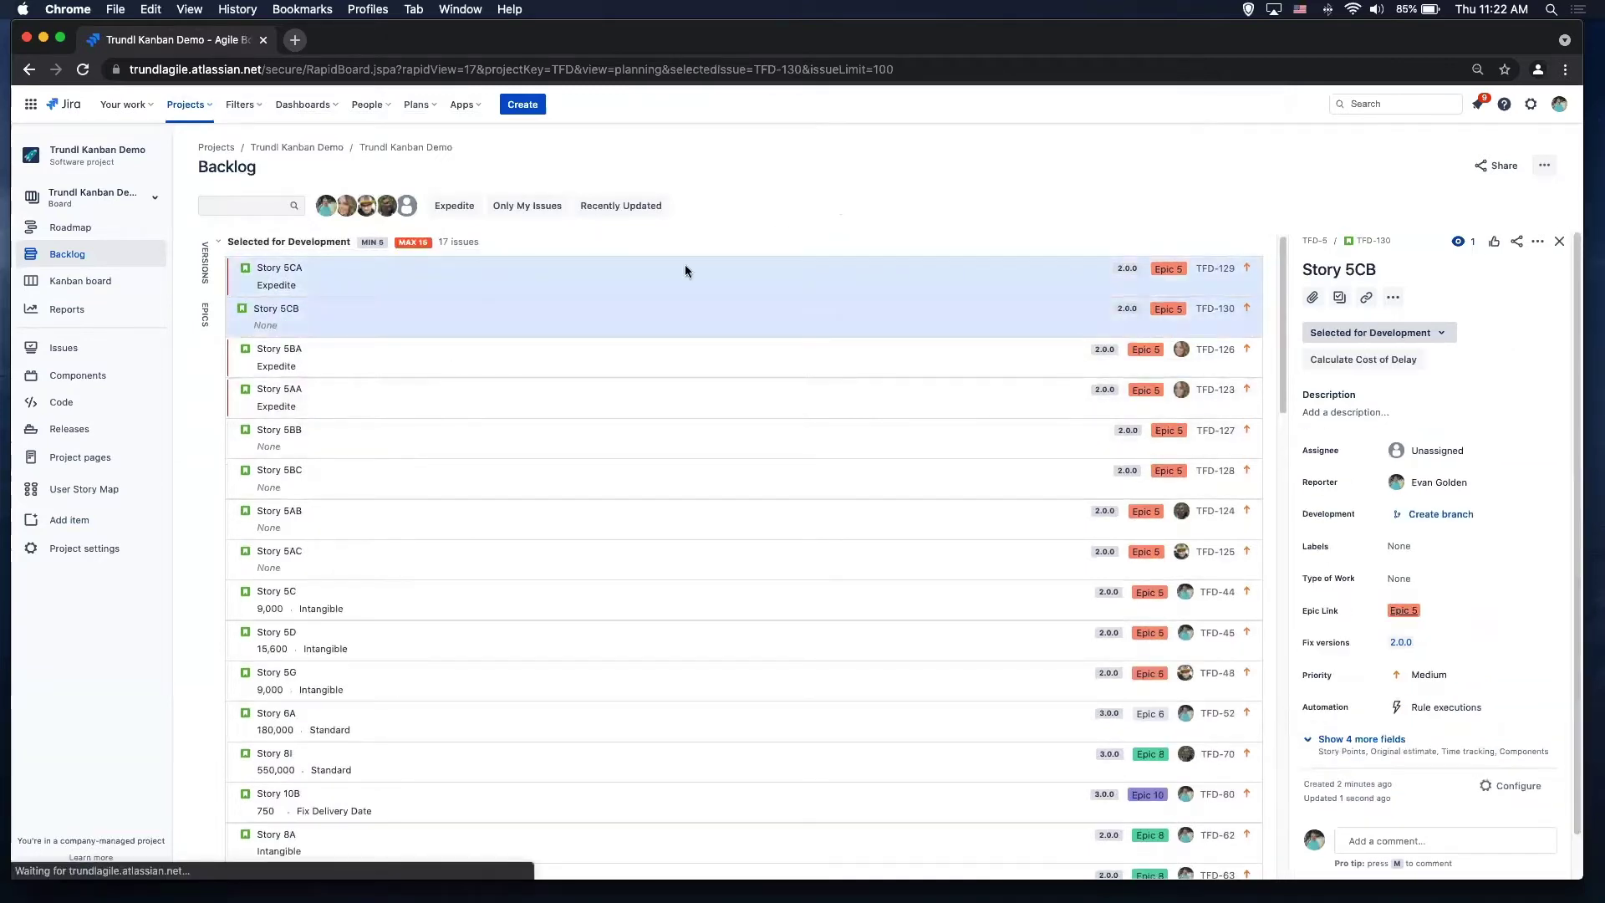
{"action": "left_click", "coordinate": [520, 281]}
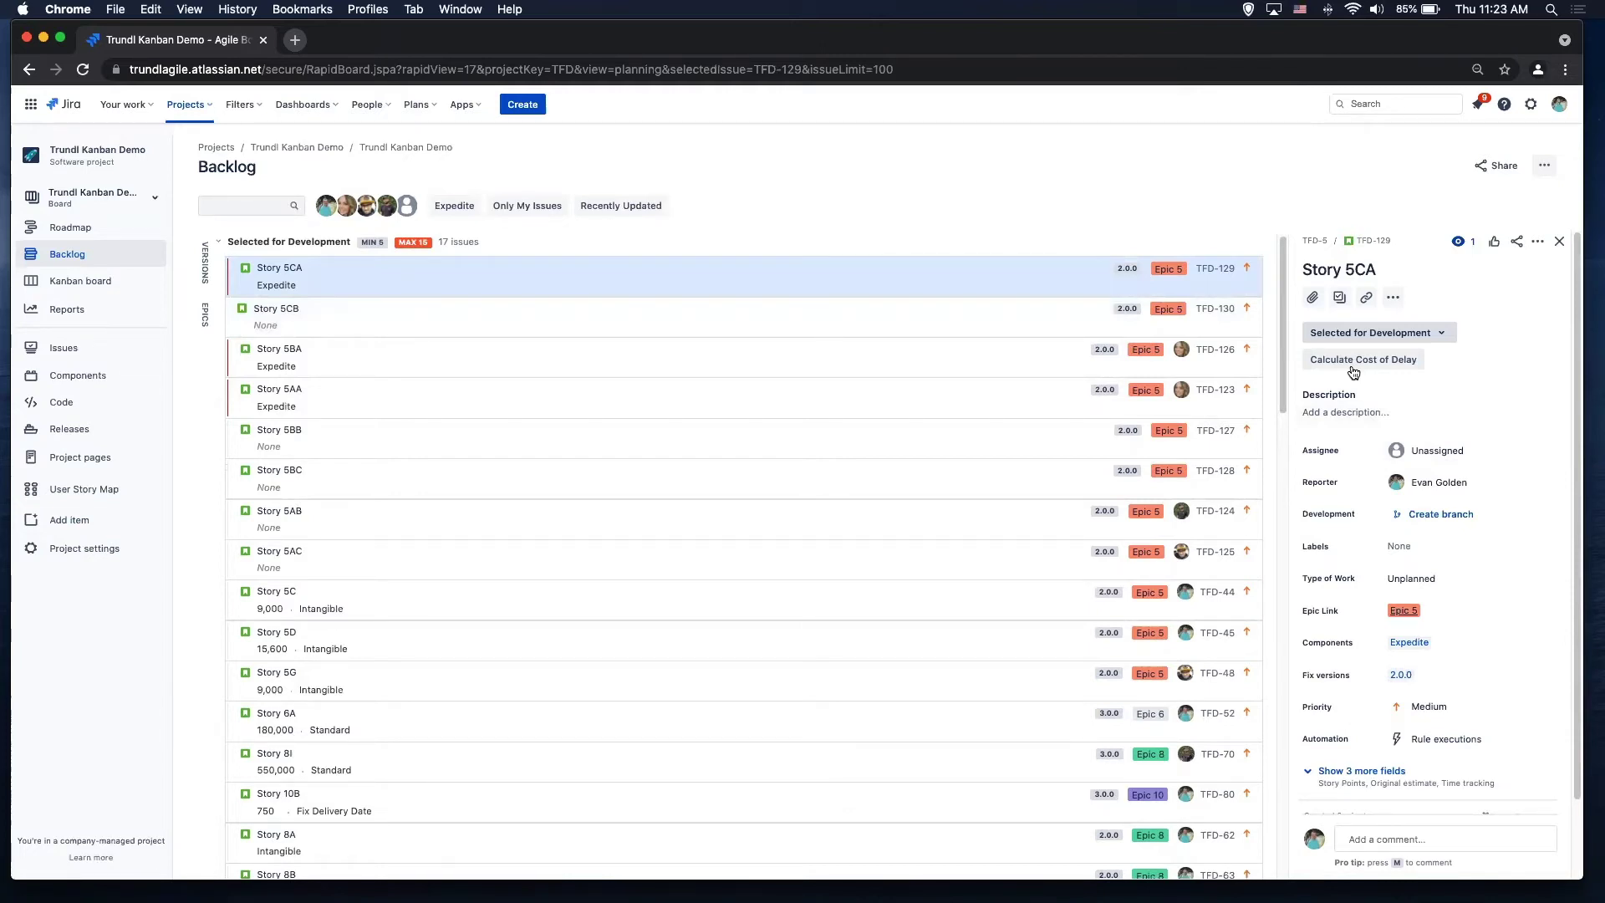
Step: Enter revenue per week 5000 and CoD duration 8 for Story 5CA, yielding 40000
{"action": "left_click", "coordinate": [1353, 369]}
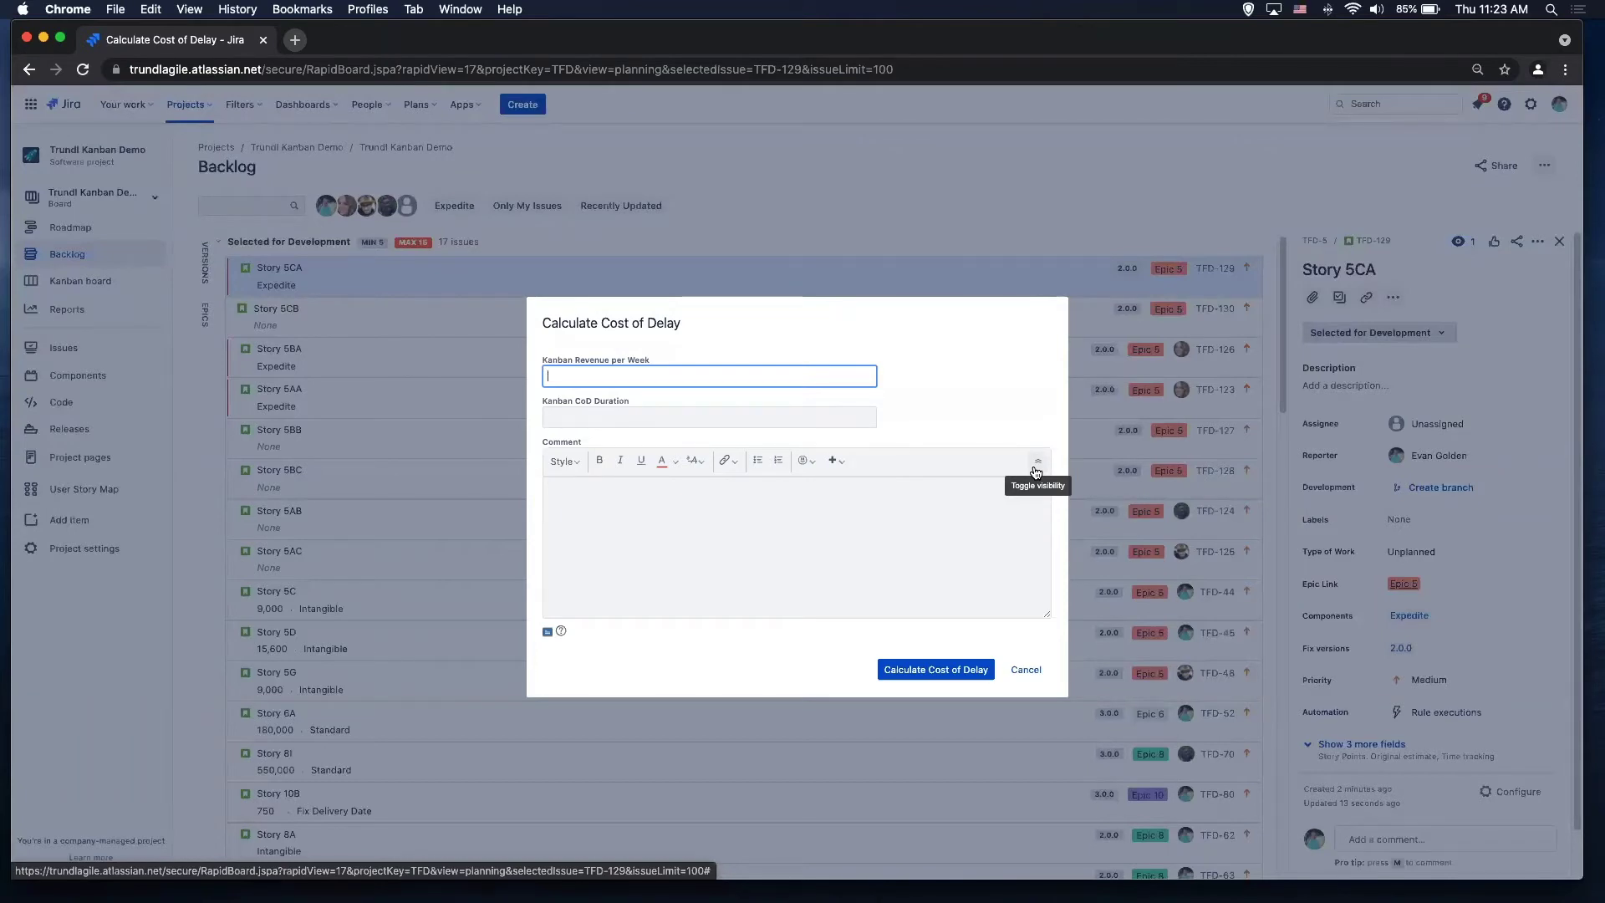
{"action": "type", "text": "5000"}
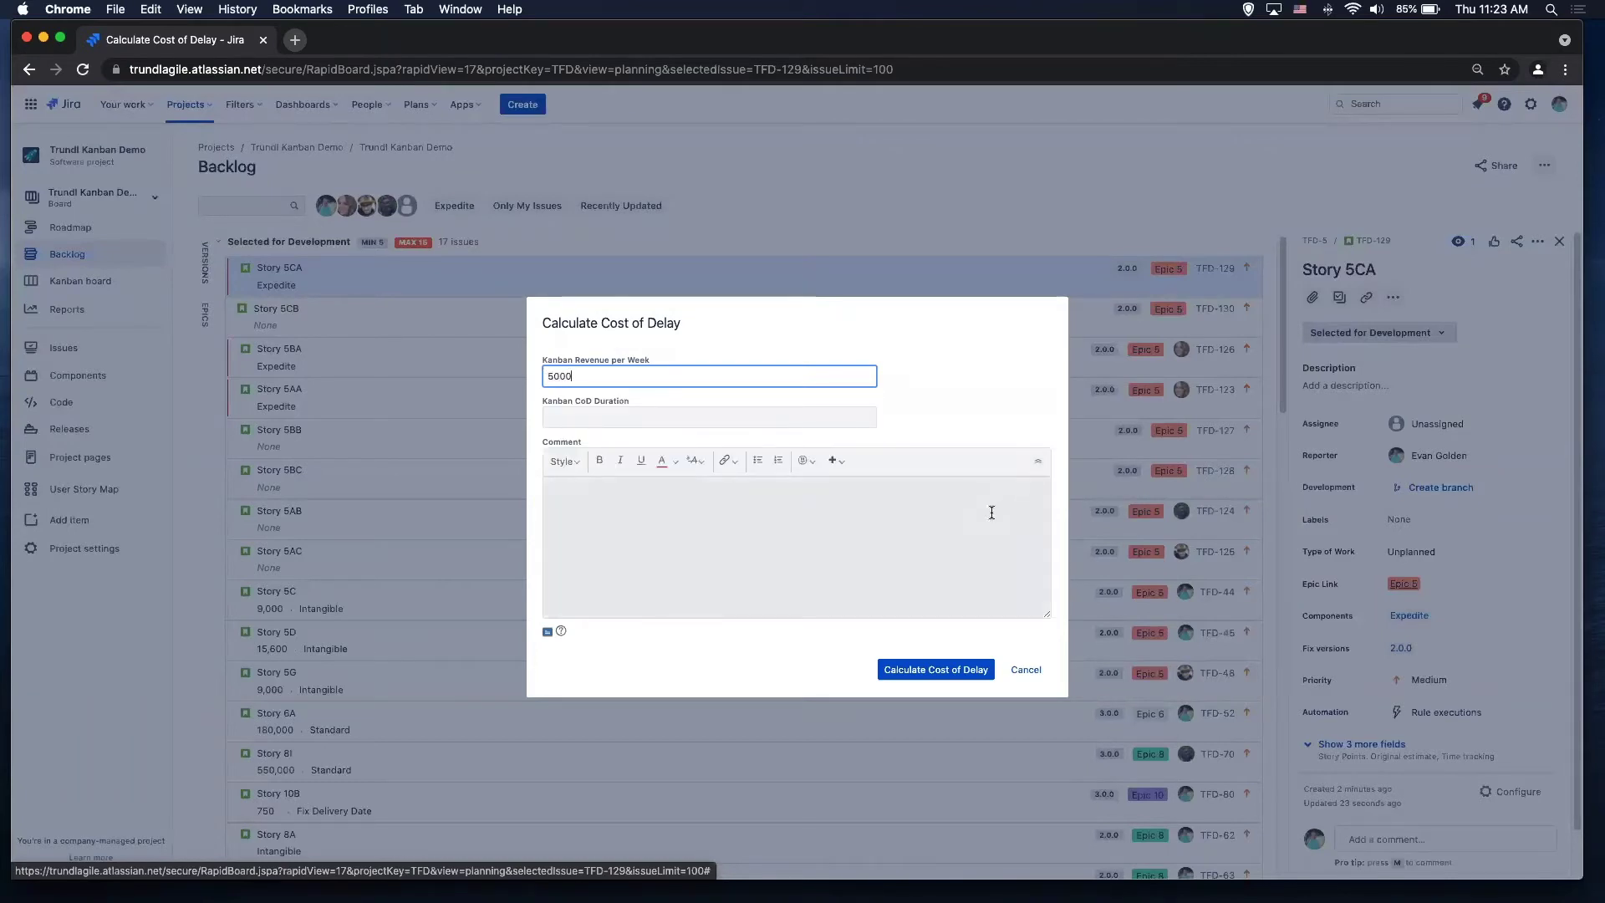
{"action": "left_click", "coordinate": [797, 418]}
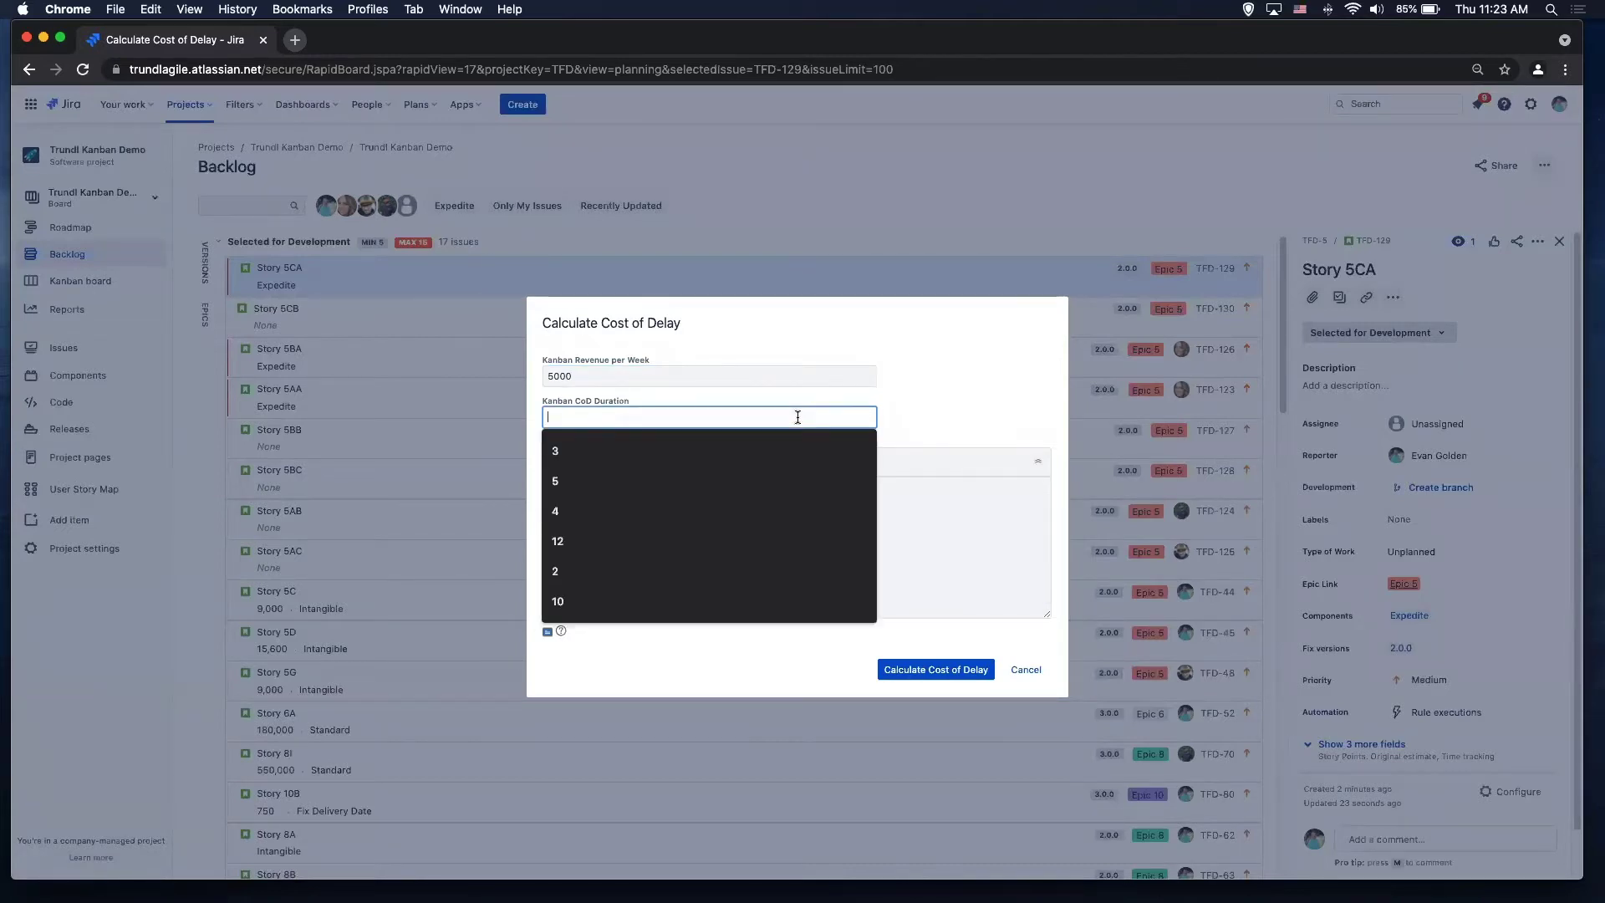
{"action": "type", "text": "8"}
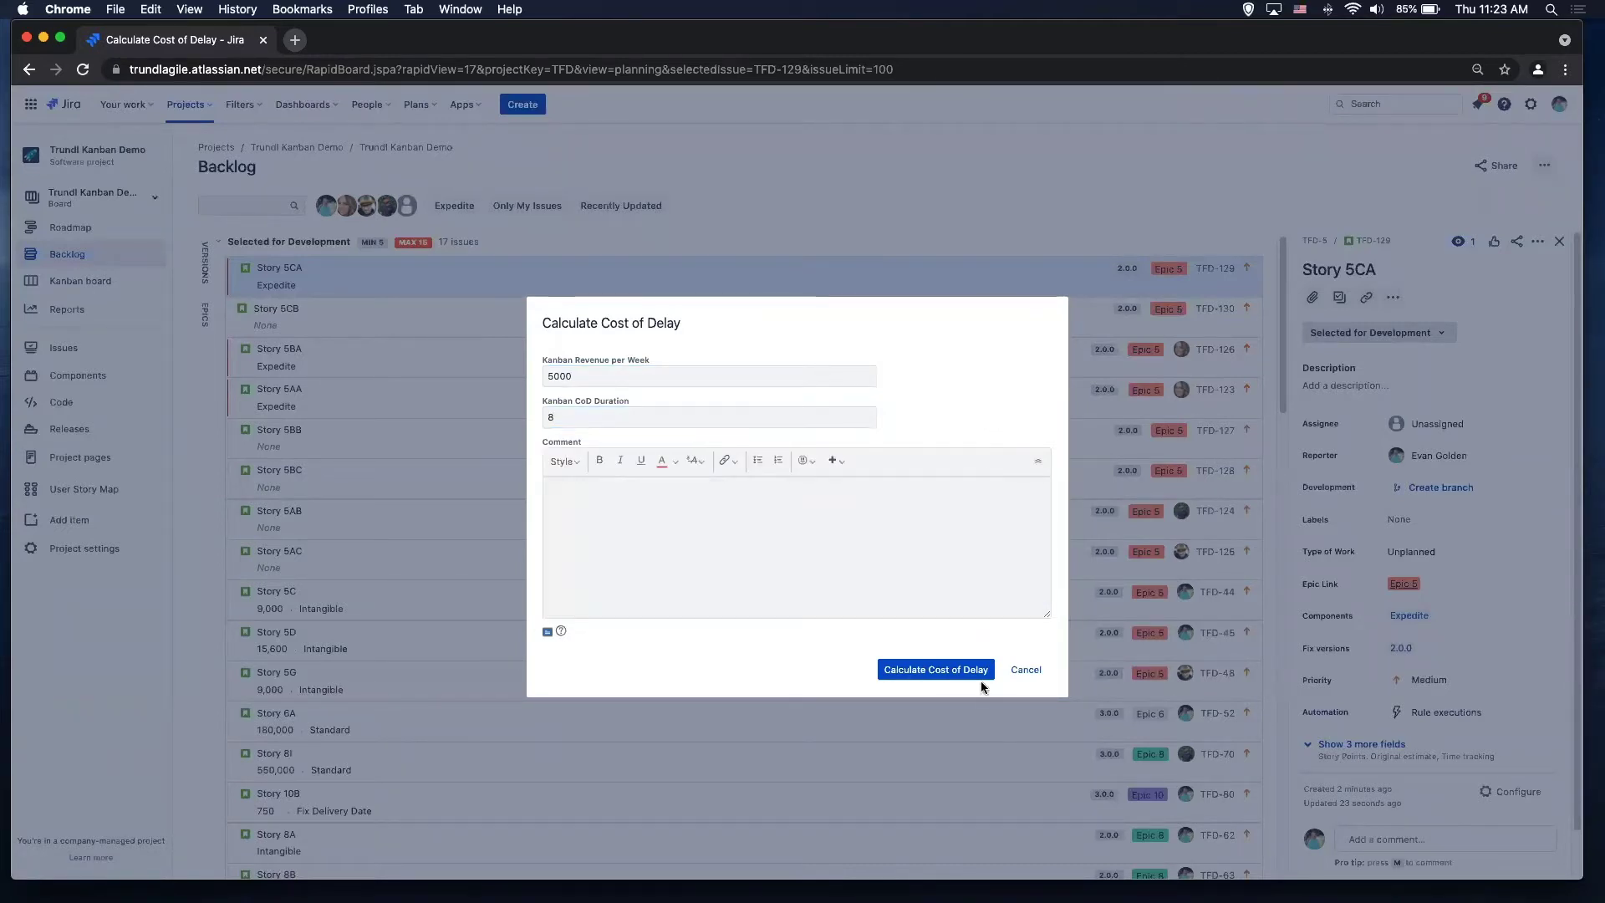
{"action": "left_click", "coordinate": [981, 675]}
{"action": "scroll", "coordinate": [1411, 418], "scroll_direction": "down", "scroll_amount": 3}
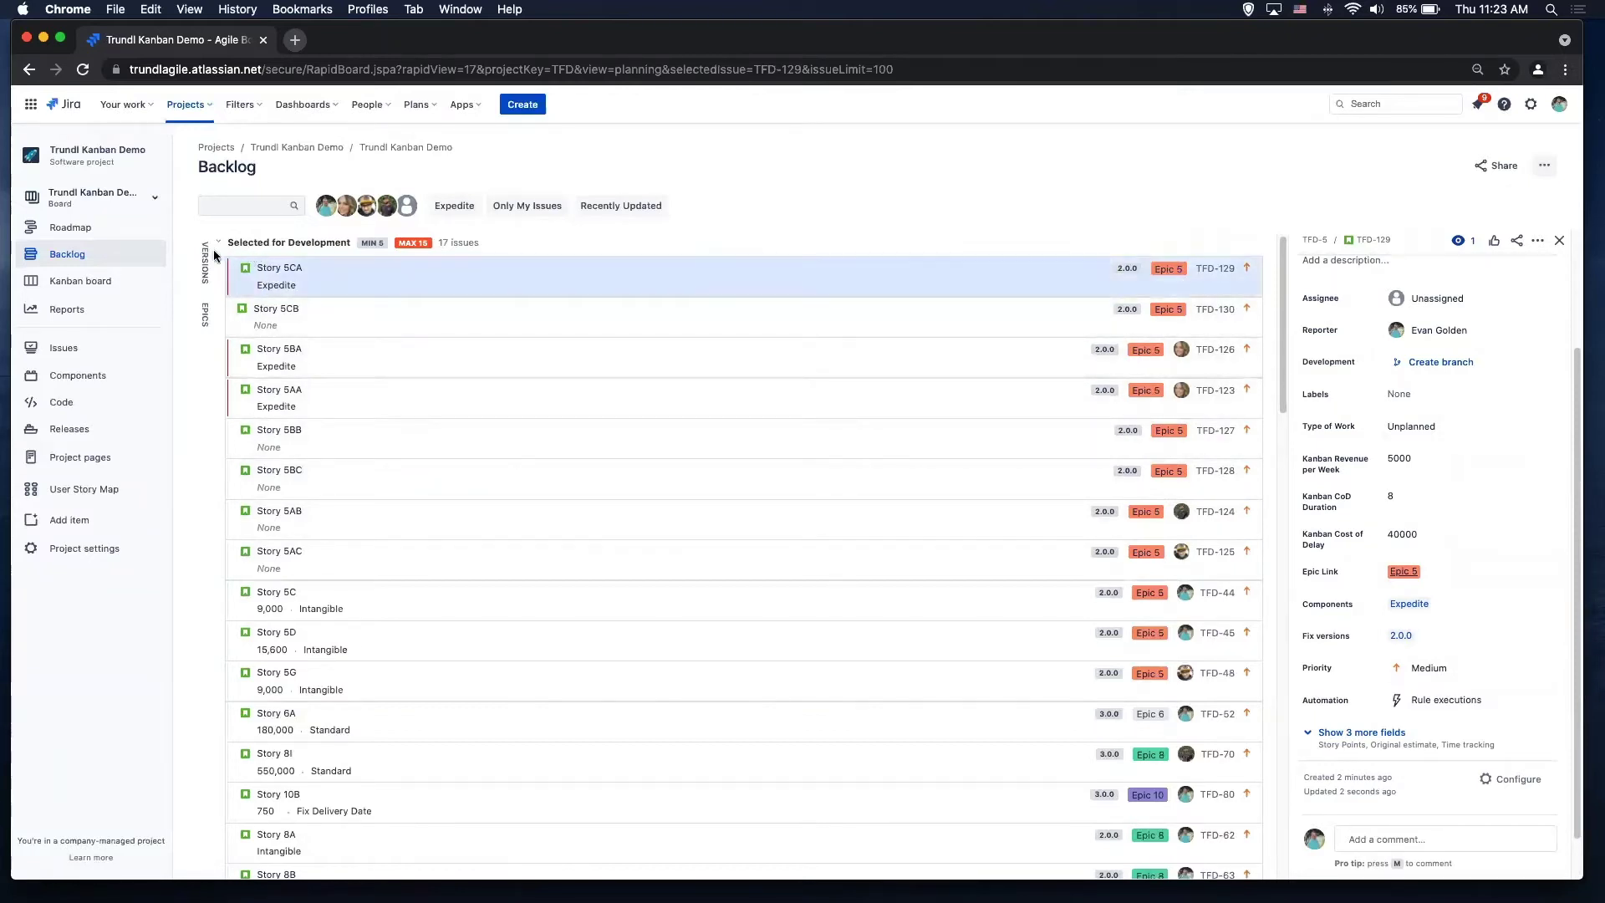
Step: On the Kanban board, move Stories 5CA and 5BA into In Development and back to Selected for Development
{"action": "left_click", "coordinate": [94, 283]}
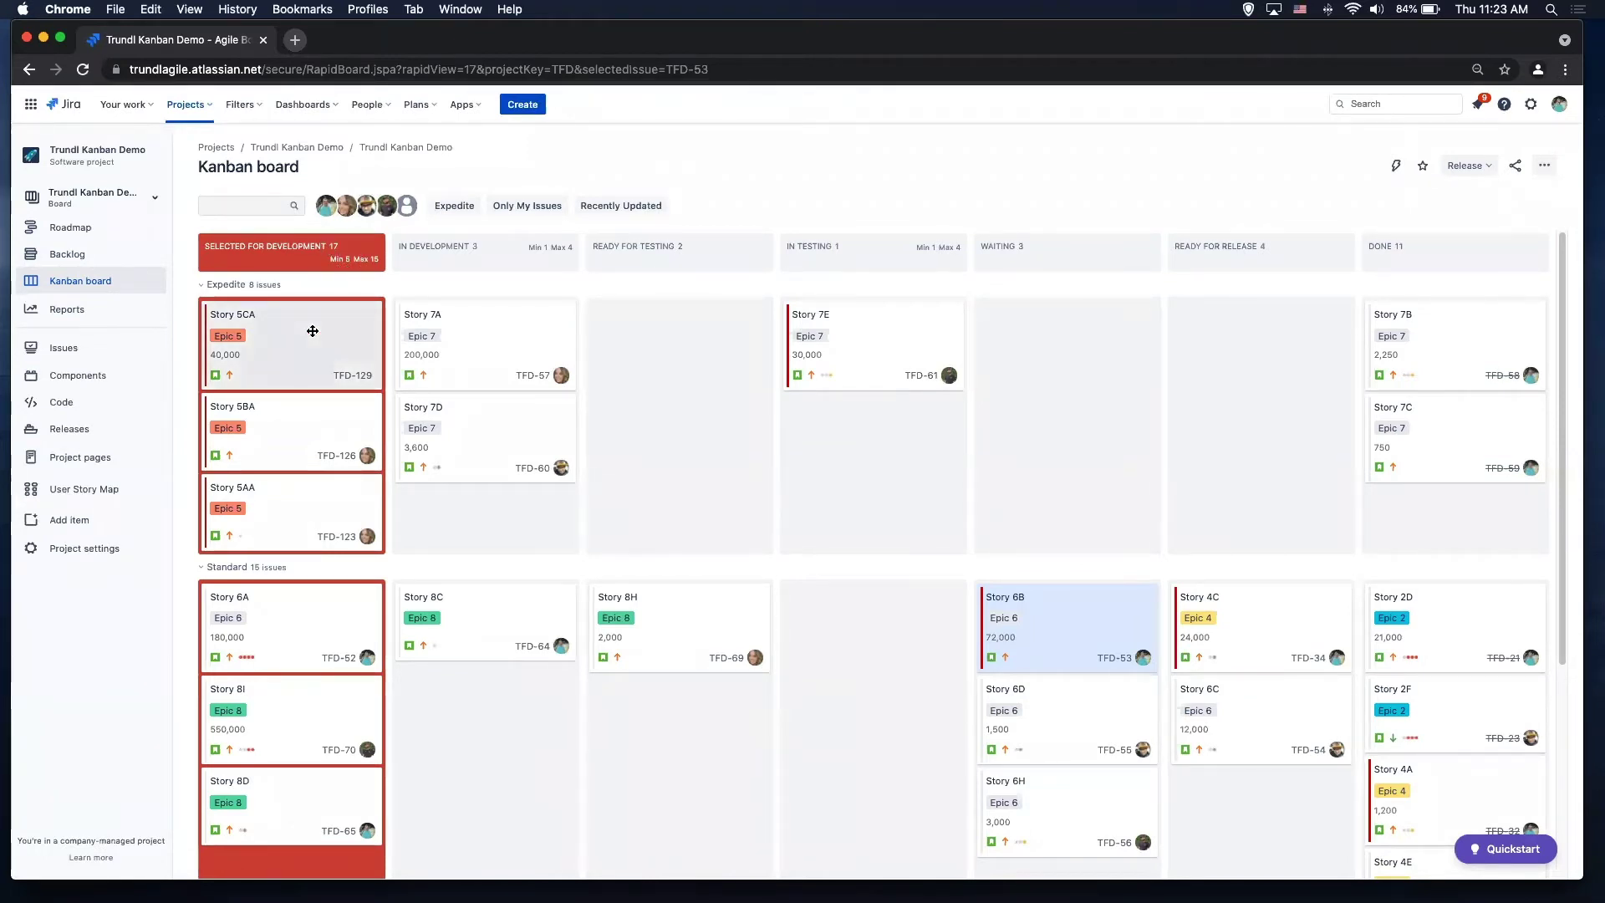
{"action": "left_click_drag", "start_coordinate": [323, 326], "coordinate": [468, 334]}
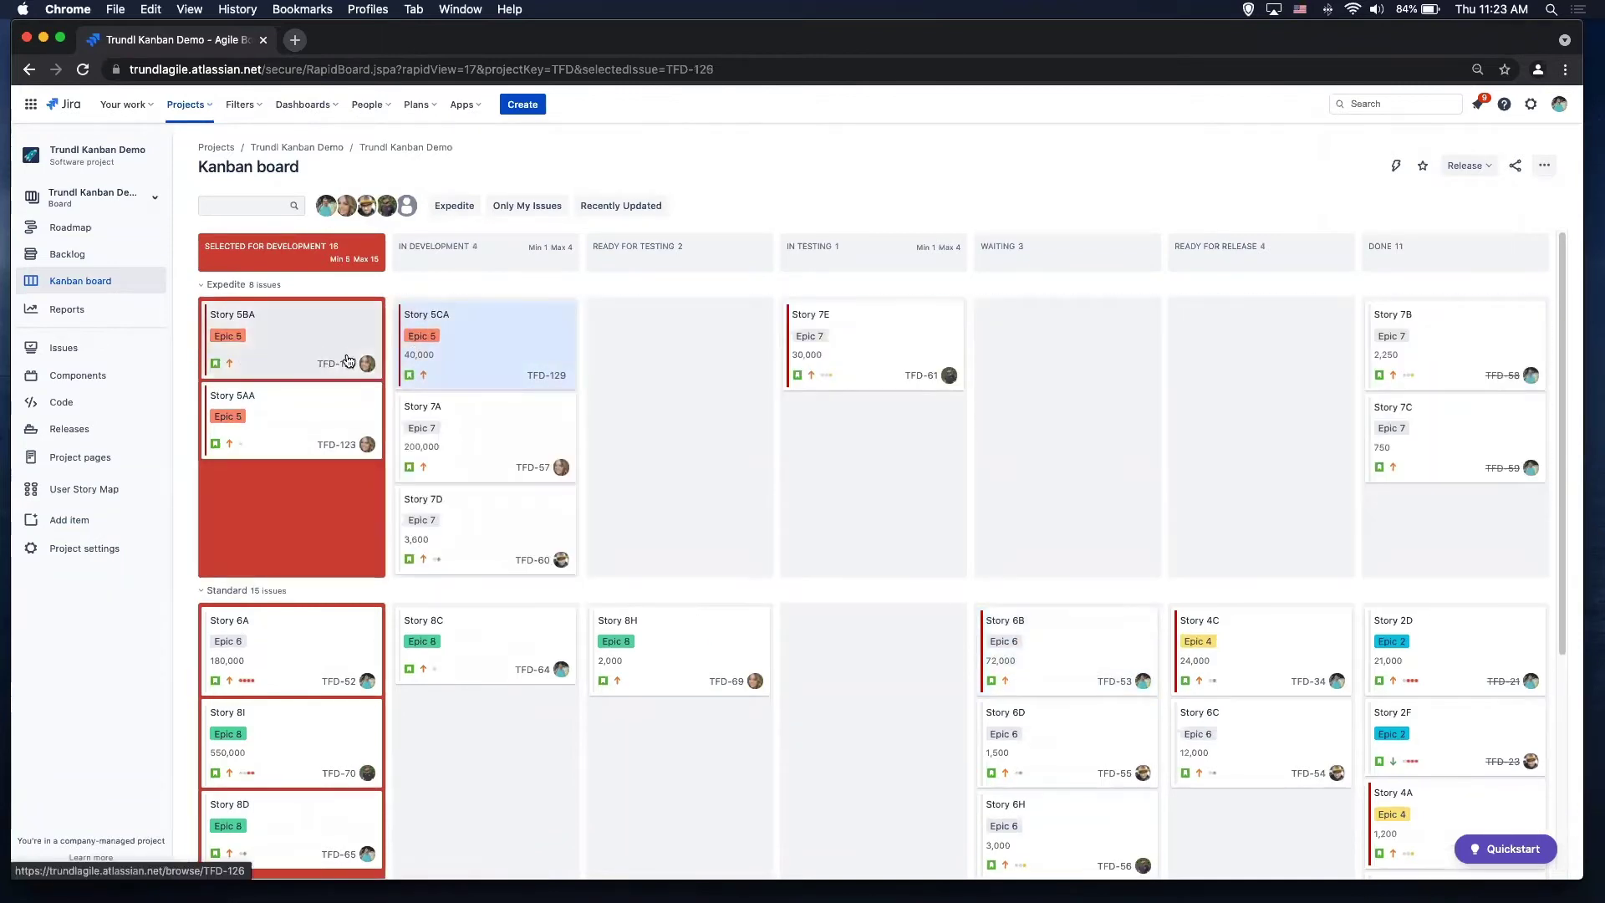
{"action": "left_click_drag", "start_coordinate": [348, 361], "coordinate": [468, 418]}
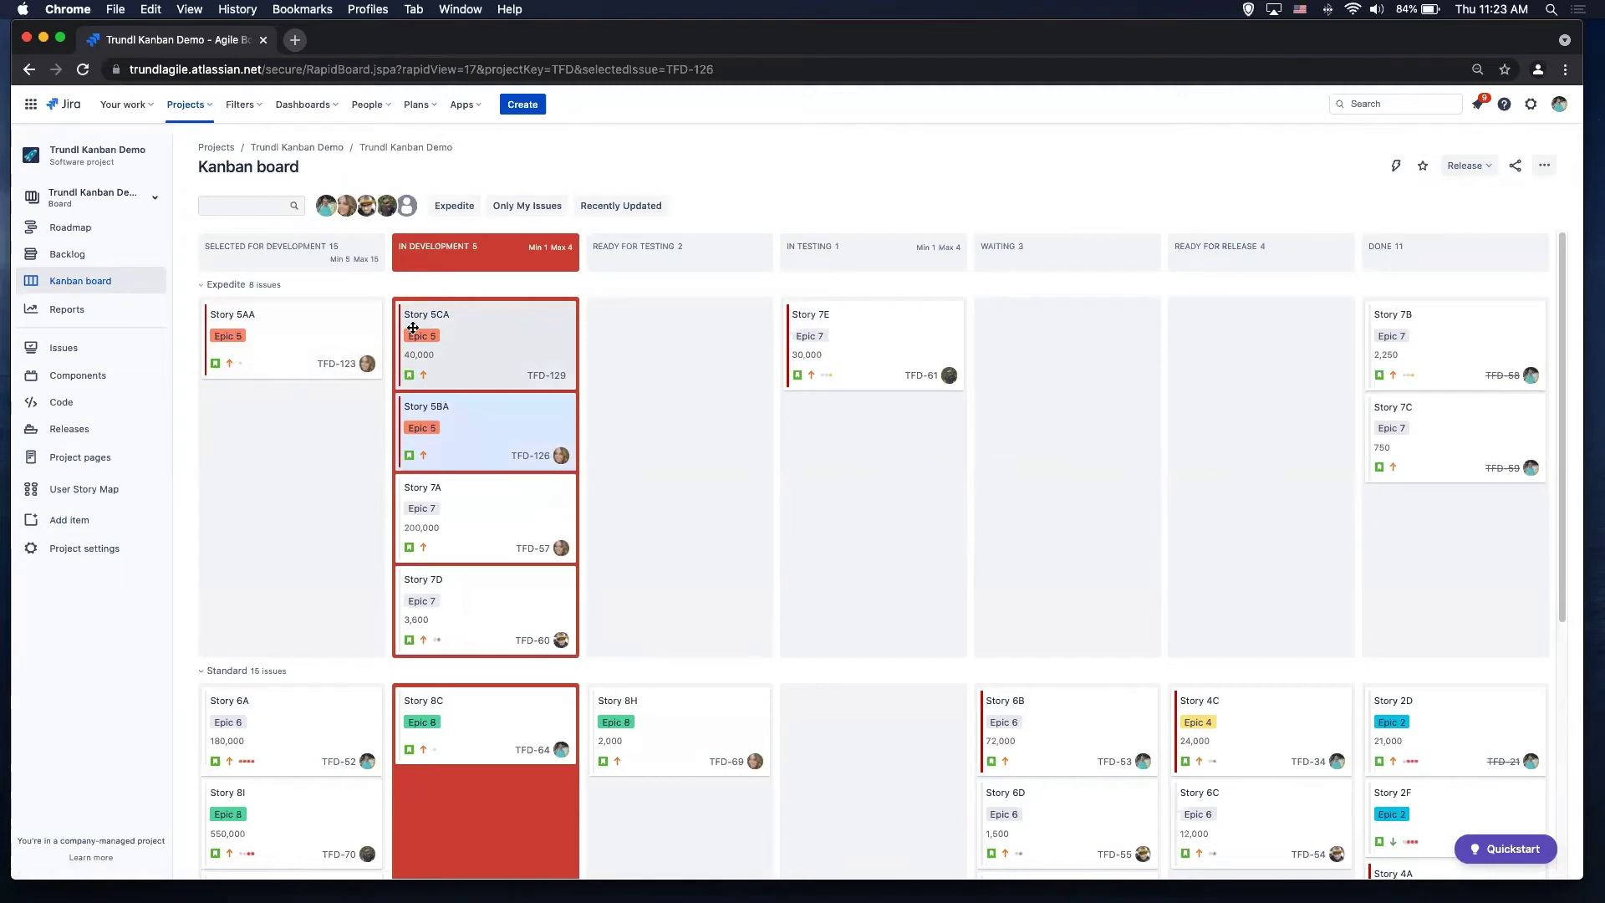
{"action": "left_click_drag", "start_coordinate": [413, 327], "coordinate": [245, 311]}
{"action": "left_click_drag", "start_coordinate": [445, 352], "coordinate": [280, 362]}
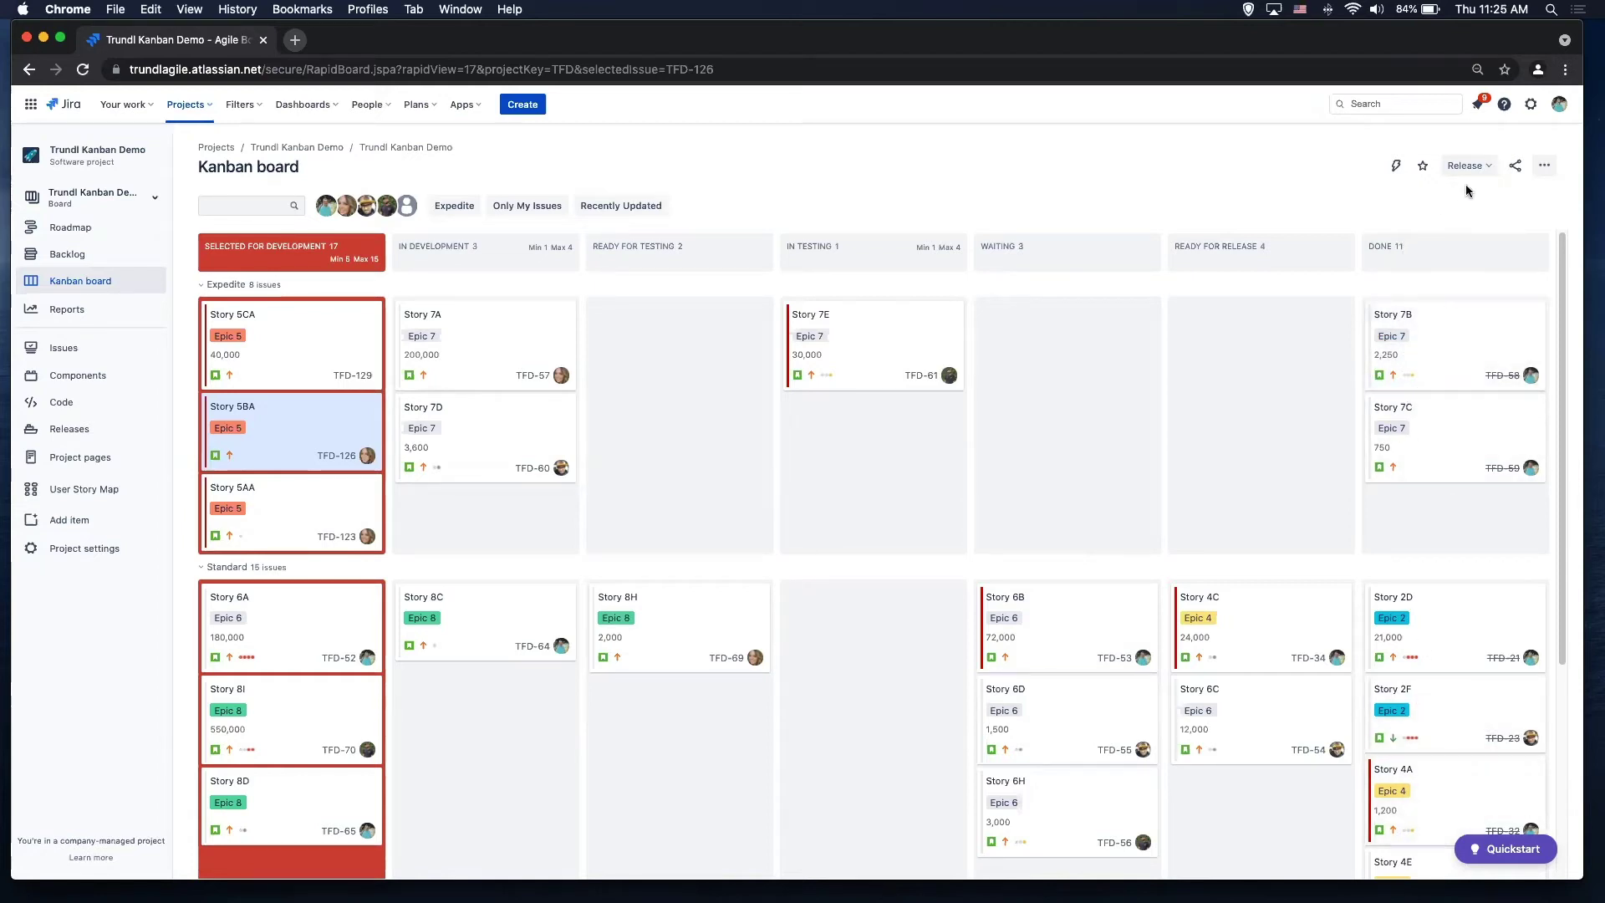
Step: Start releasing 2.0.0, review its 50 issues, cancel, and go to the Releases list
{"action": "left_click", "coordinate": [1489, 166]}
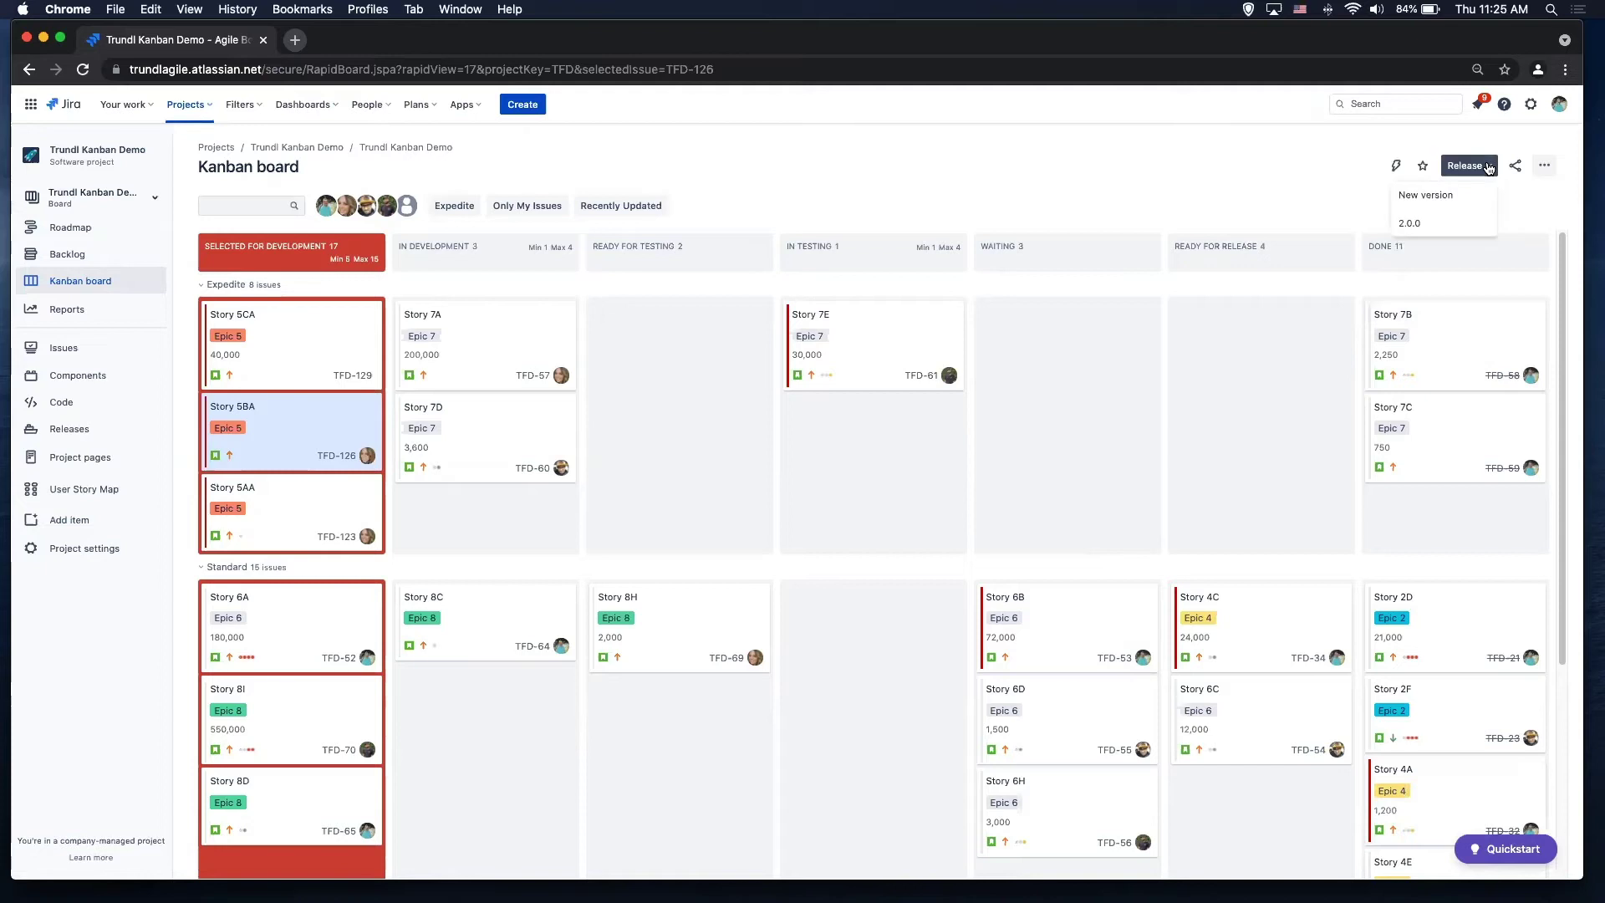
{"action": "left_click", "coordinate": [839, 457]}
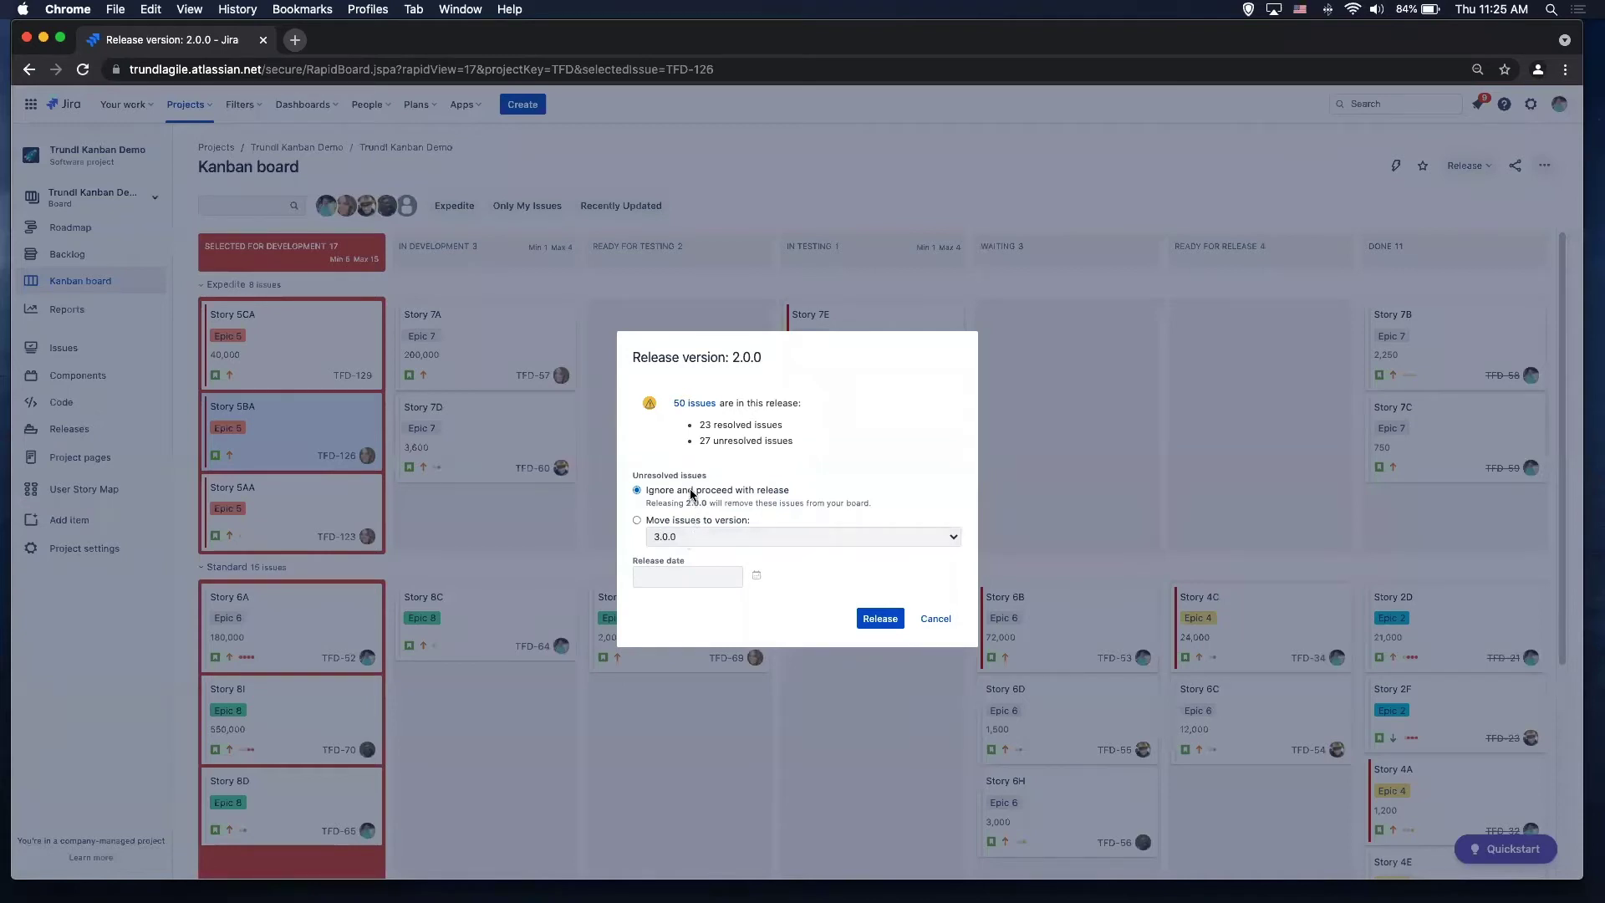
{"action": "left_click", "coordinate": [690, 405]}
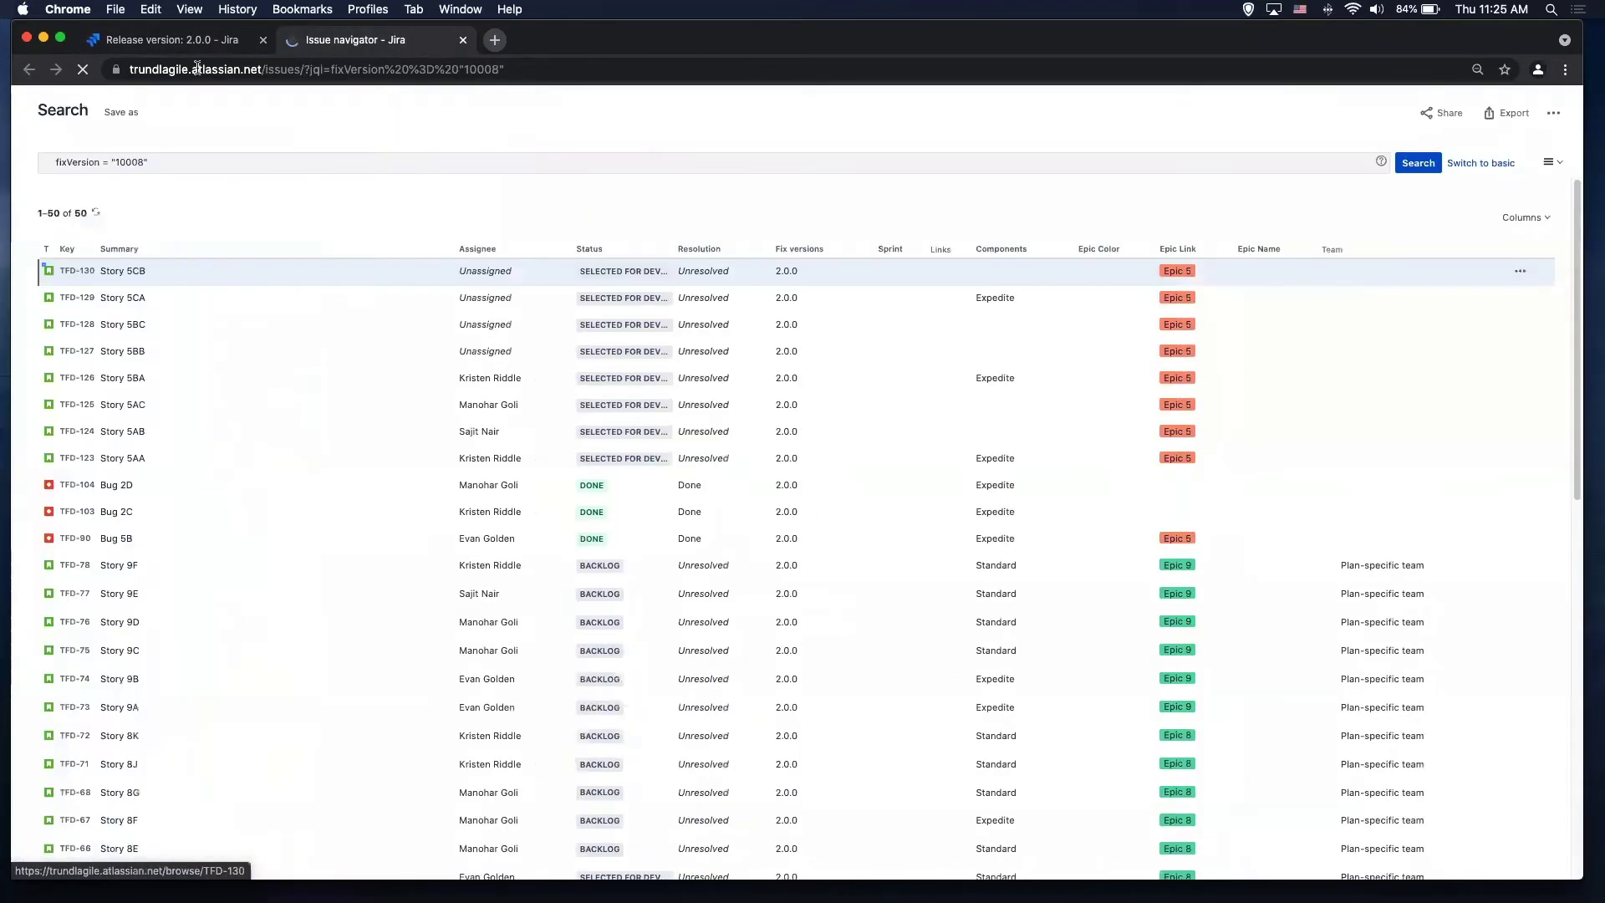
{"action": "left_click", "coordinate": [188, 40]}
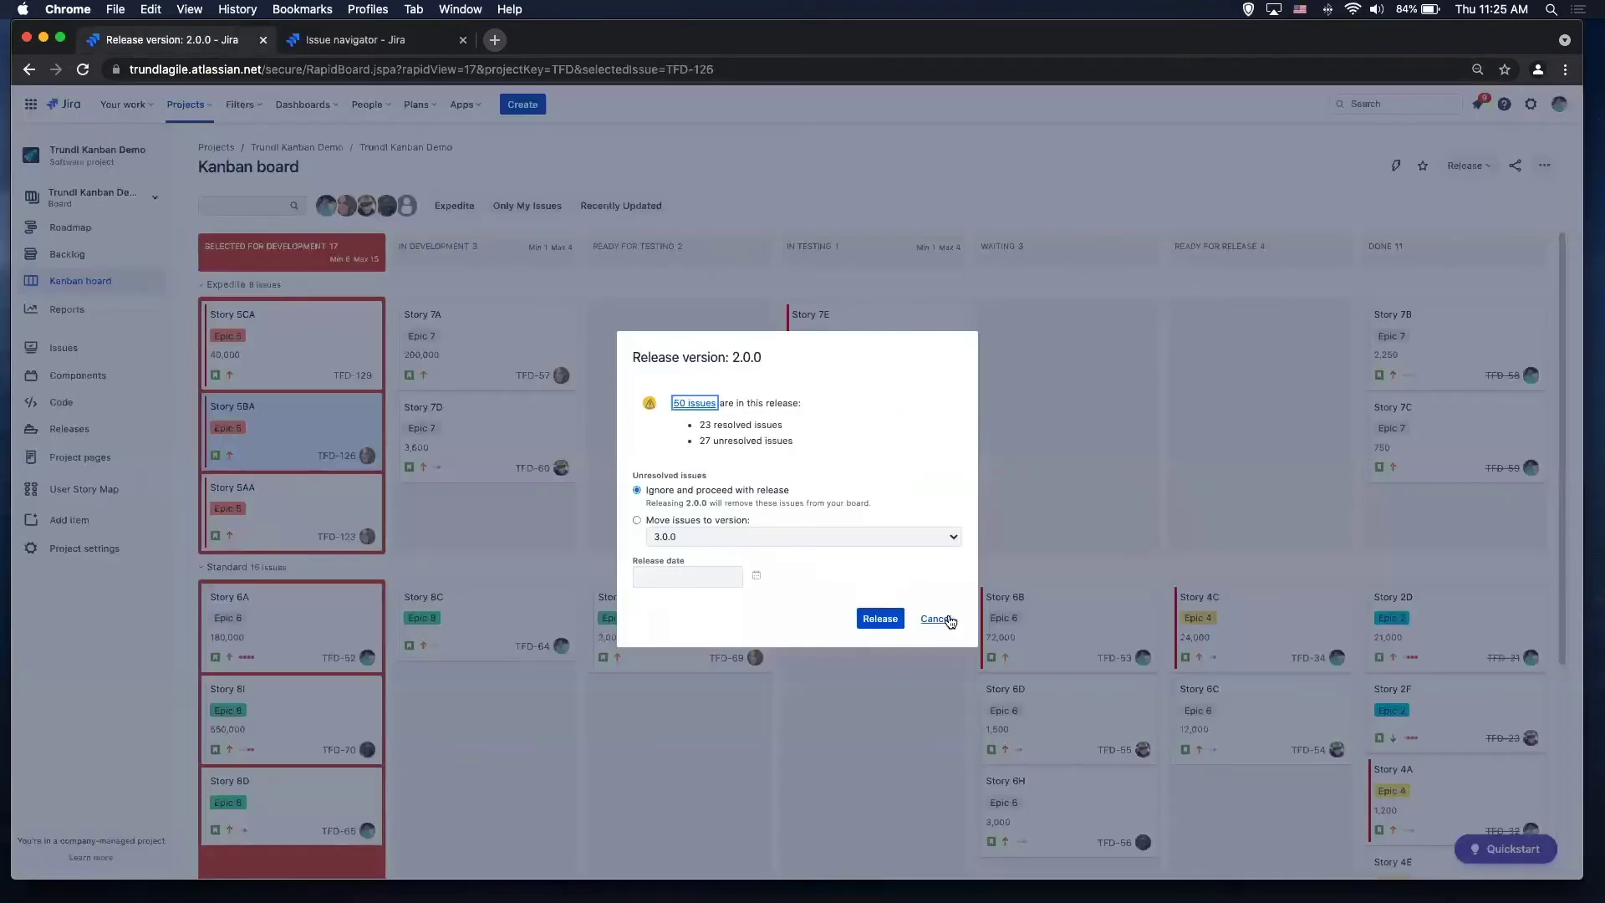
{"action": "left_click_drag", "start_coordinate": [936, 619], "coordinate": [737, 586]}
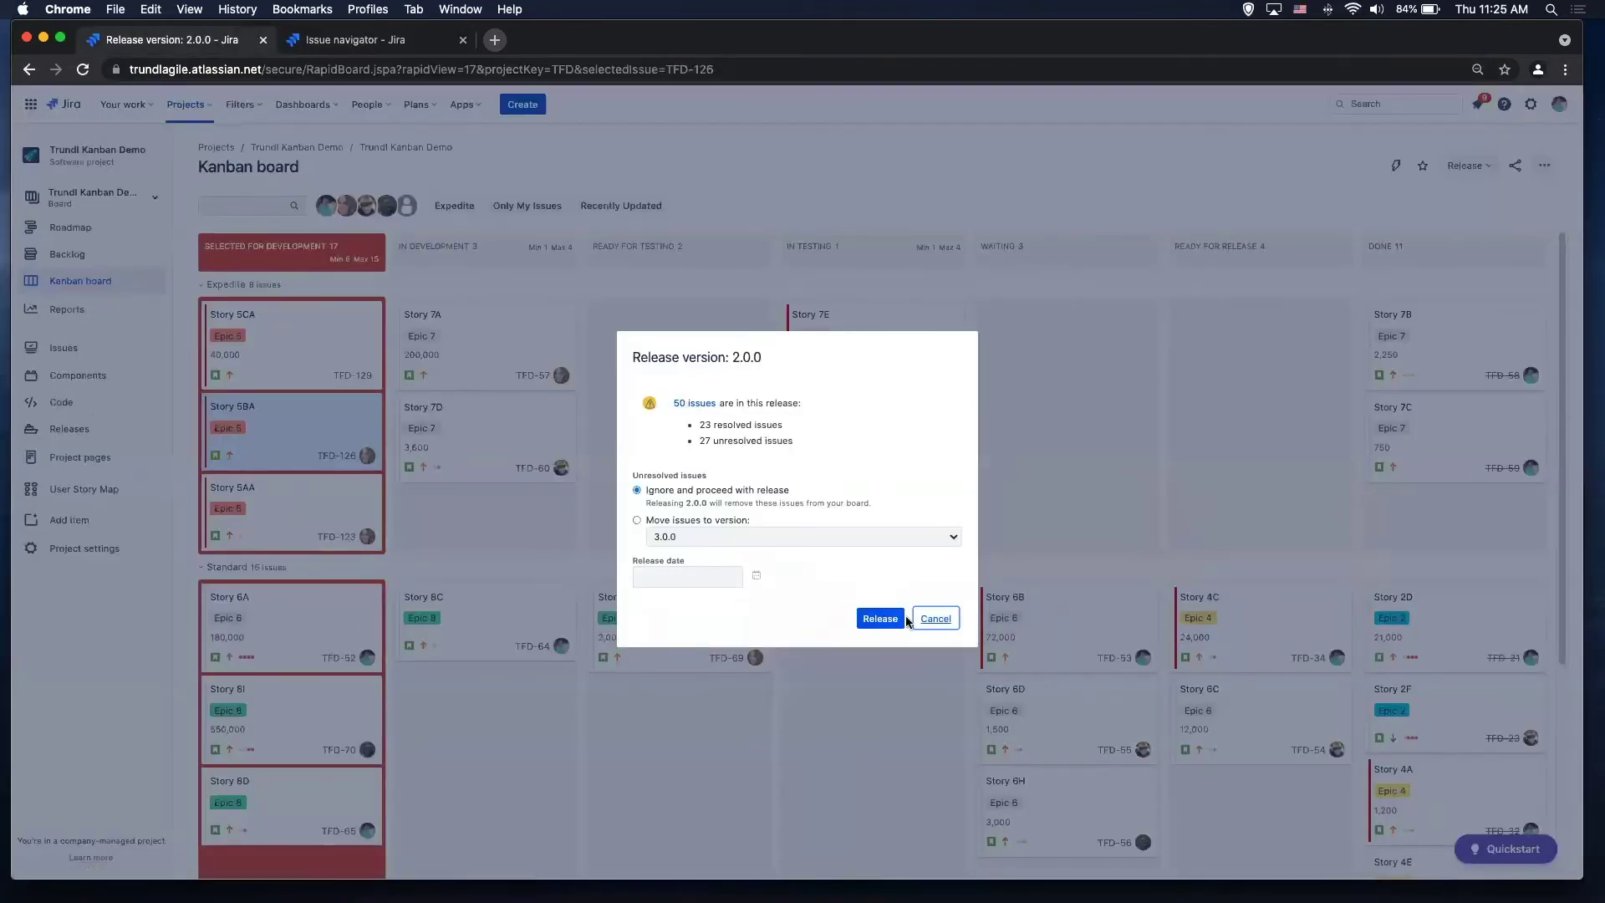
{"action": "left_click", "coordinate": [933, 619]}
{"action": "left_click", "coordinate": [70, 429]}
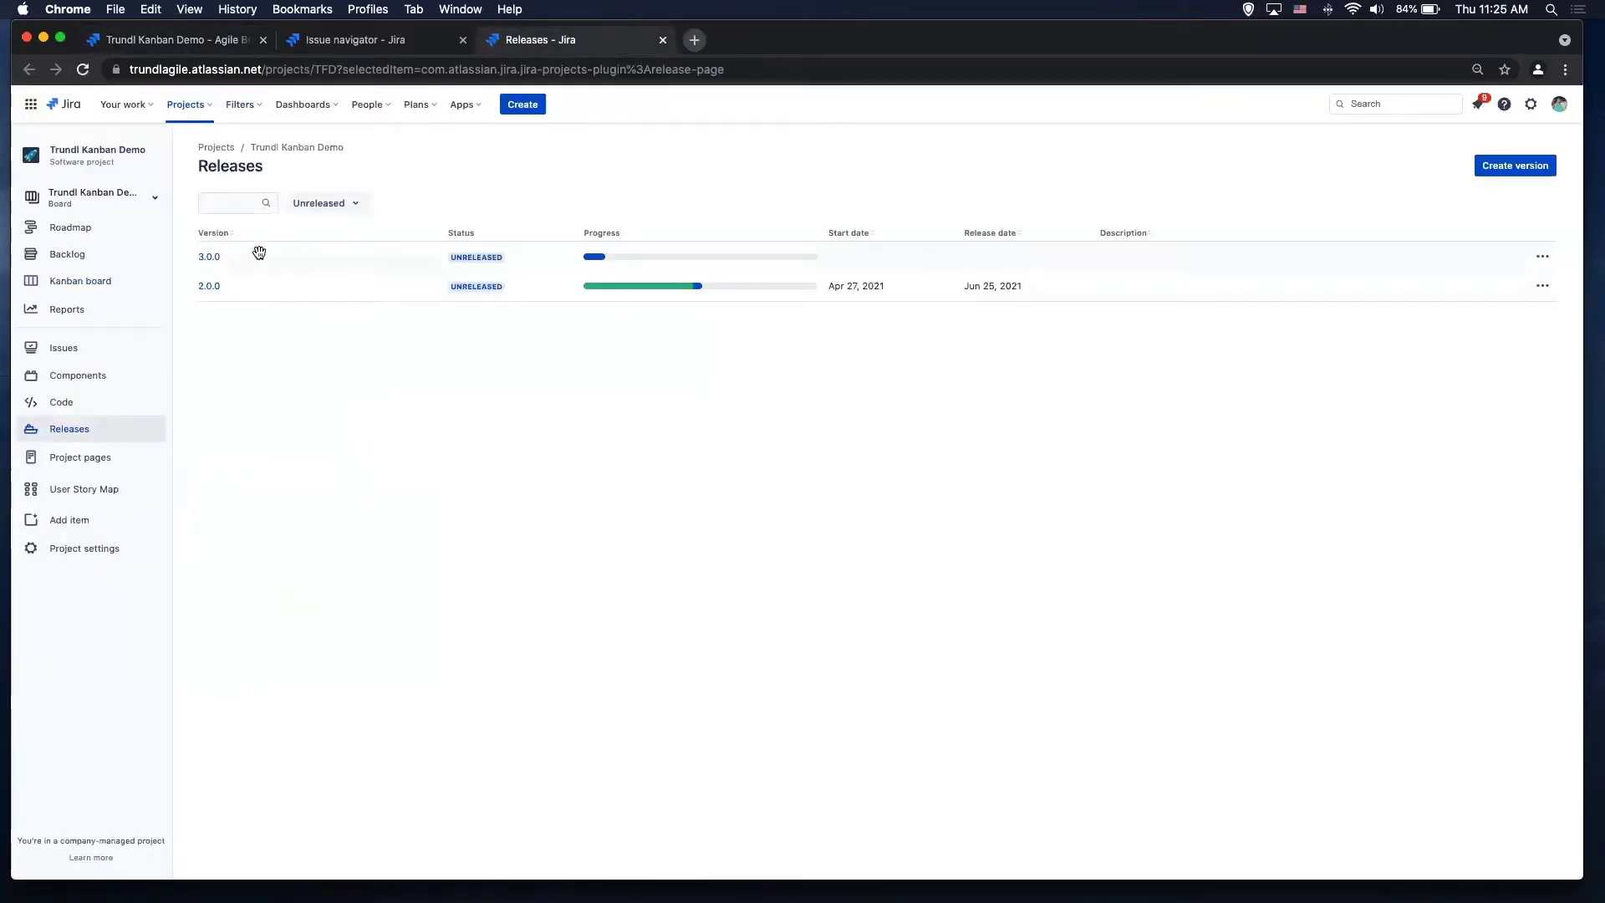
Step: Open version 2.0.0, dismiss the sync notice, and generate its release notes before returning to the board
{"action": "left_click", "coordinate": [205, 289]}
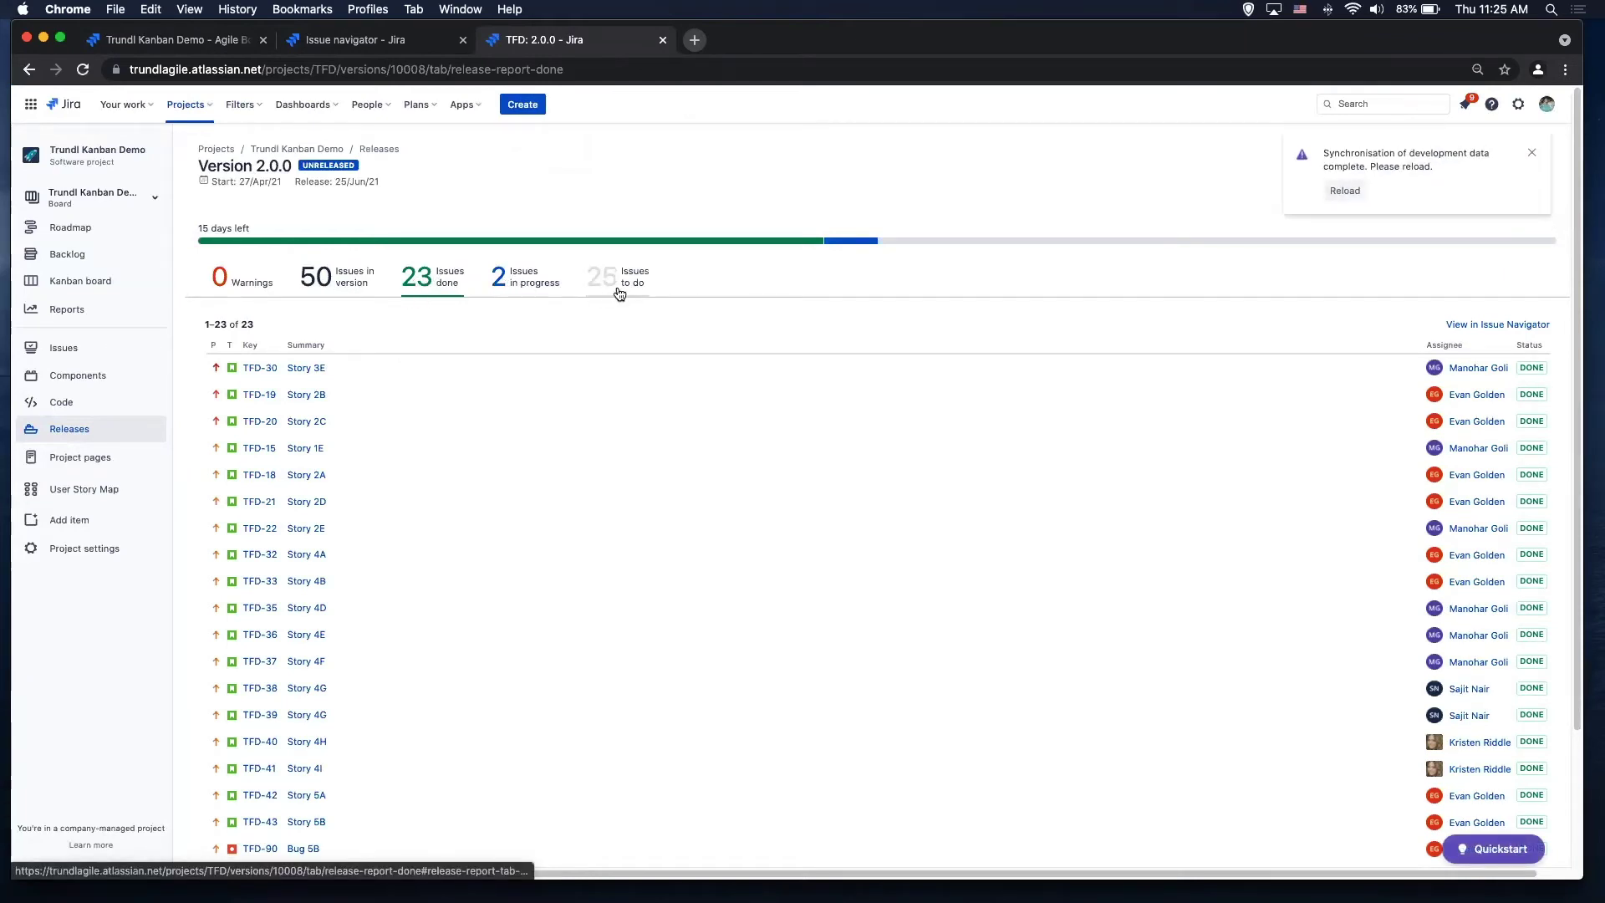
{"action": "scroll", "coordinate": [535, 460], "scroll_direction": "down", "scroll_amount": 2}
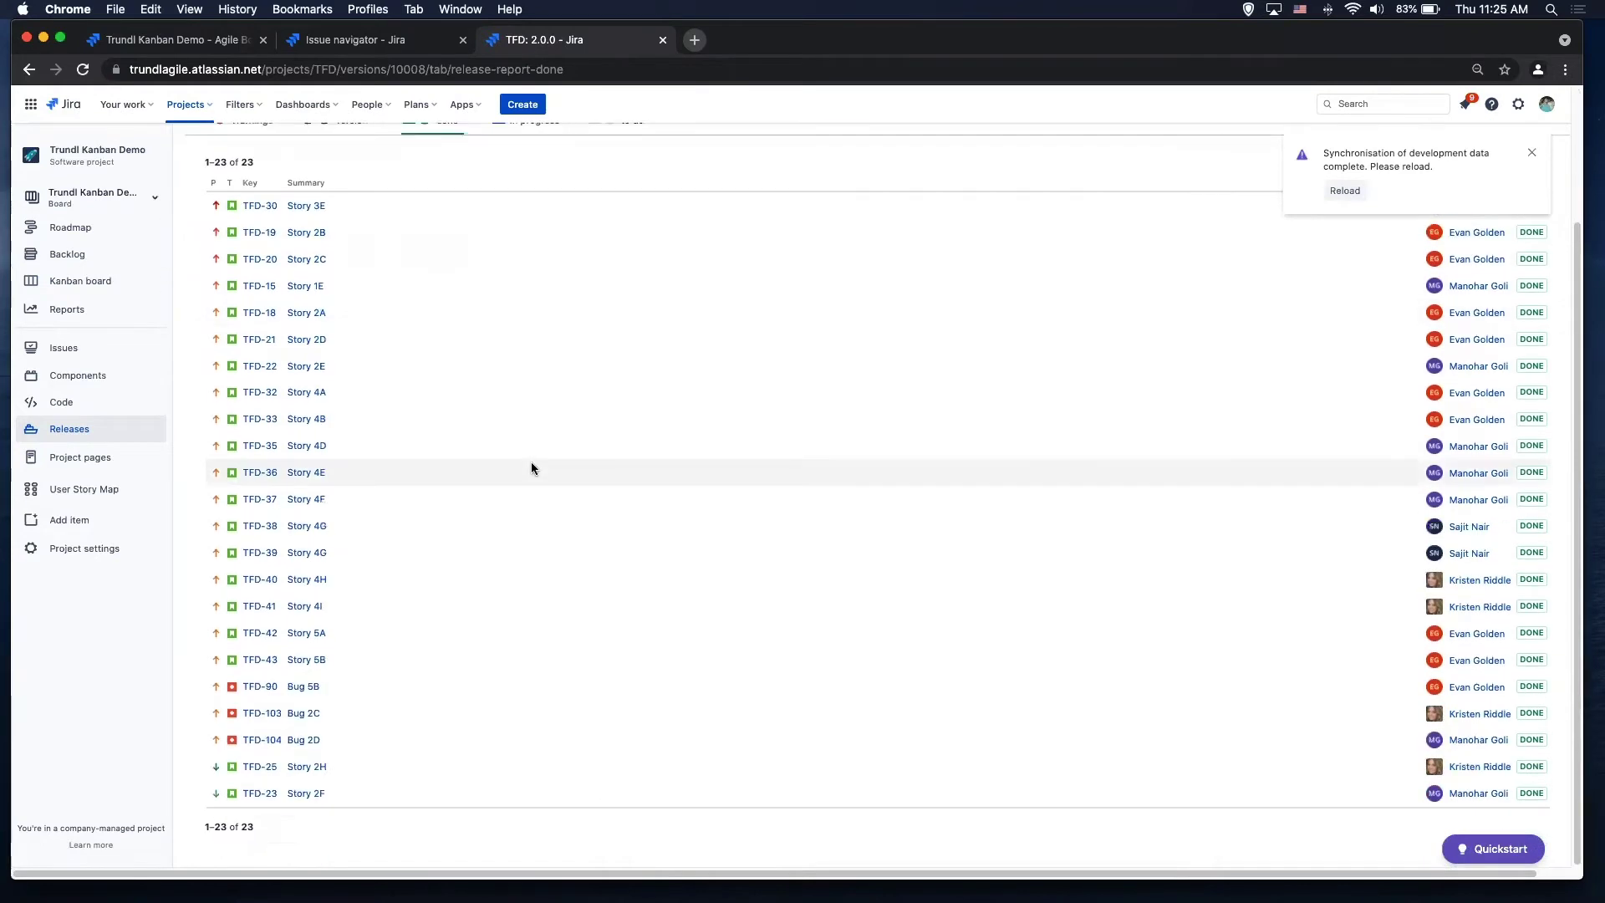
{"action": "scroll", "coordinate": [530, 461], "scroll_direction": "up", "scroll_amount": 2}
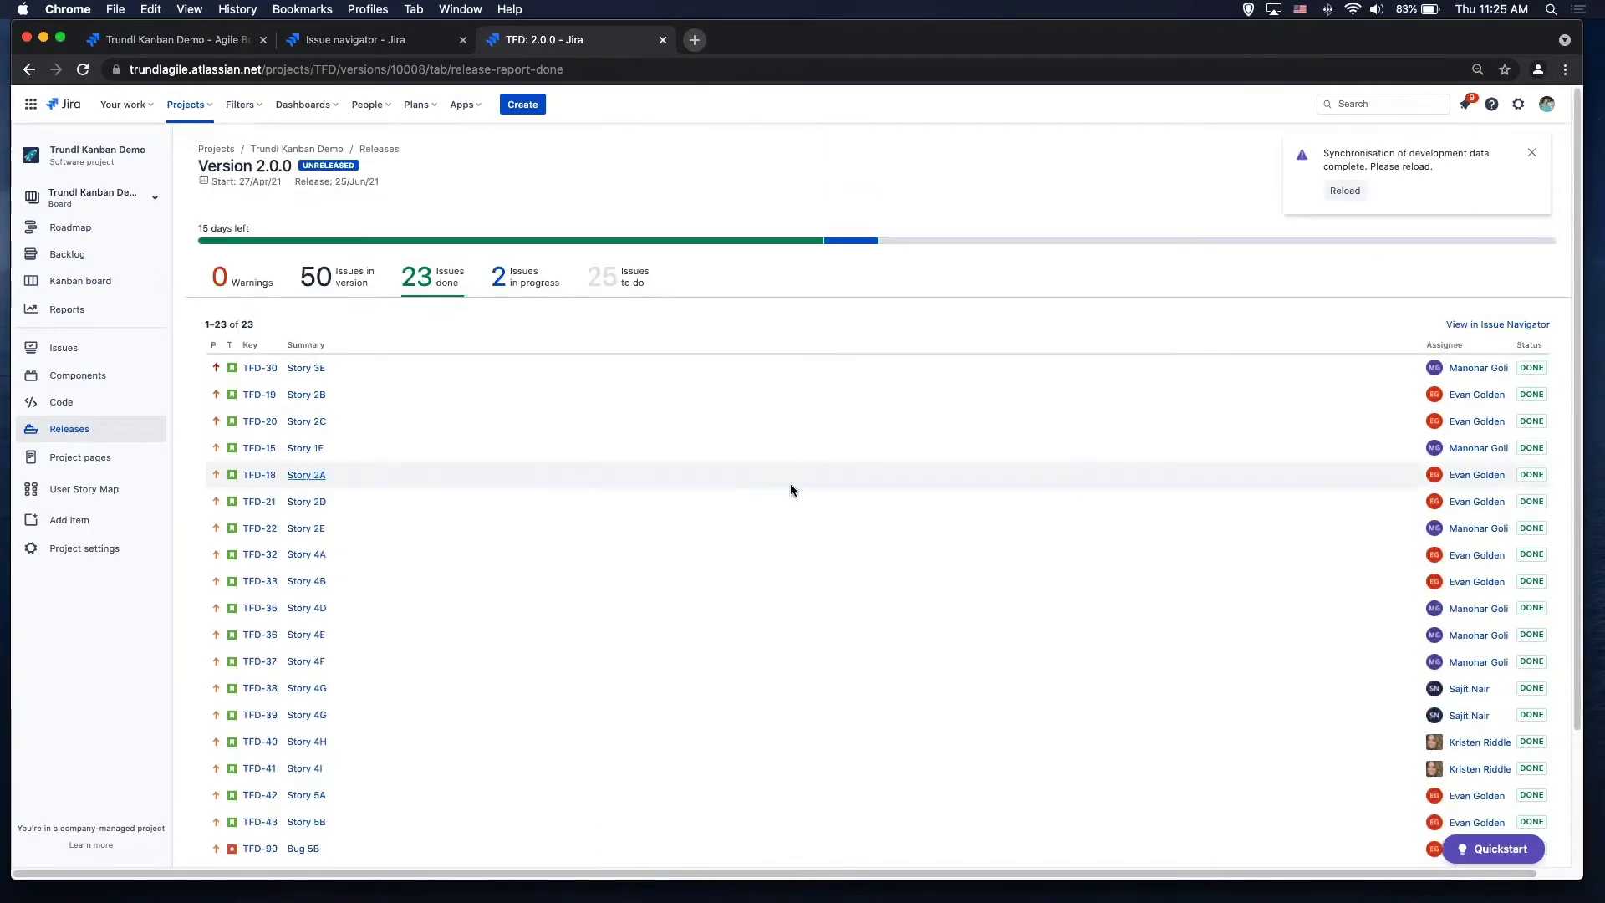
{"action": "left_click", "coordinate": [1530, 155]}
{"action": "key", "text": "super+r"}
{"action": "left_click", "coordinate": [1474, 180]}
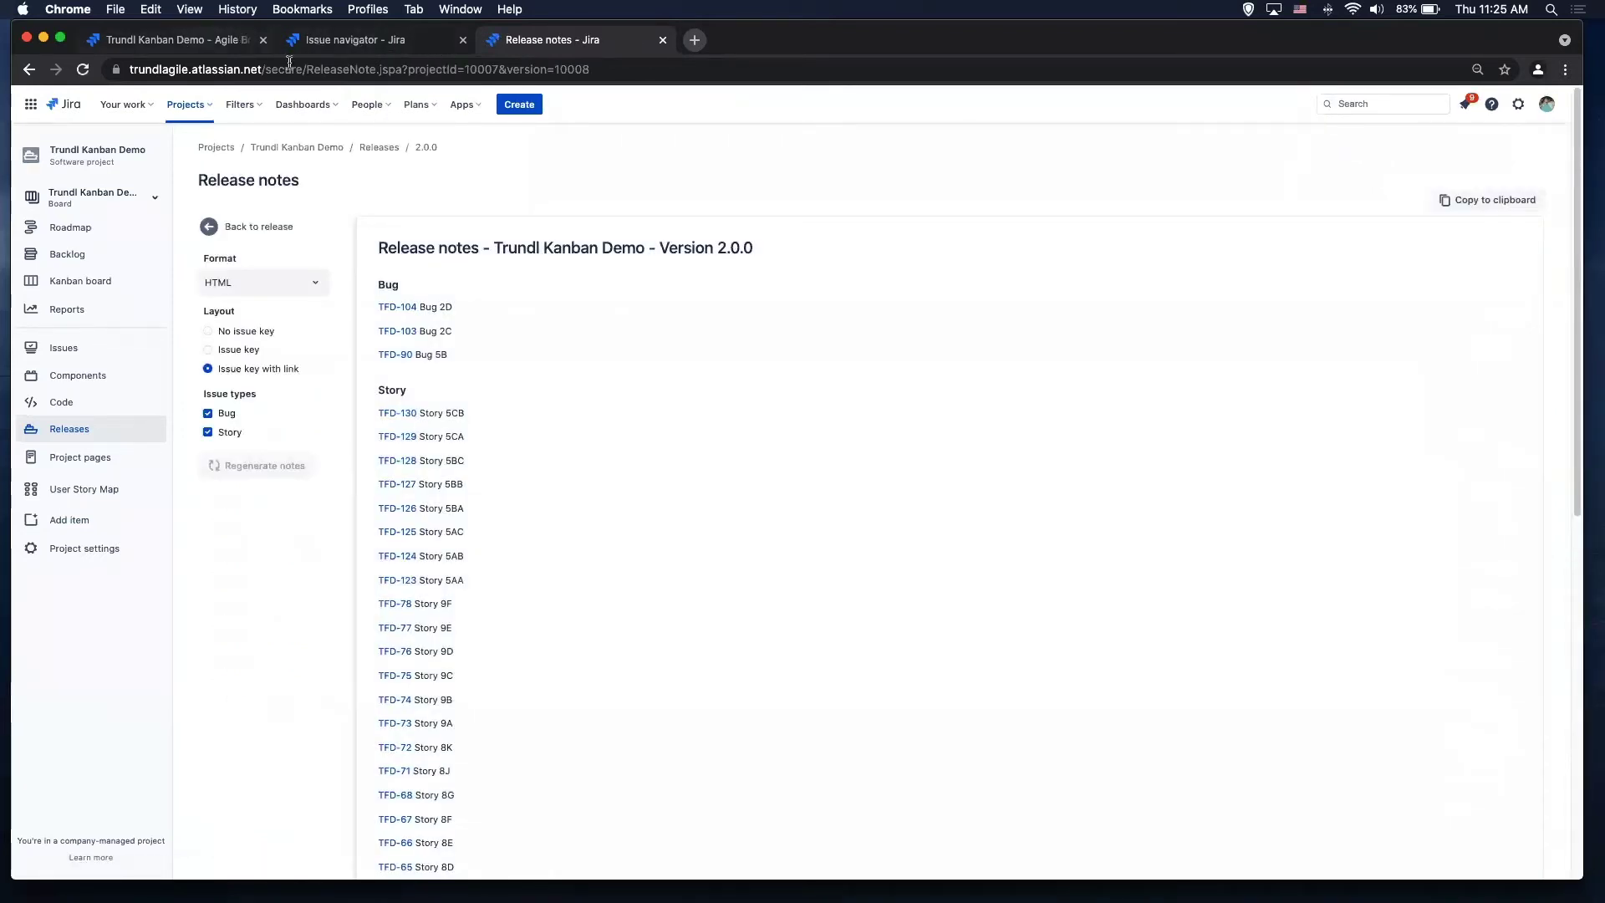
{"action": "left_click", "coordinate": [188, 40]}
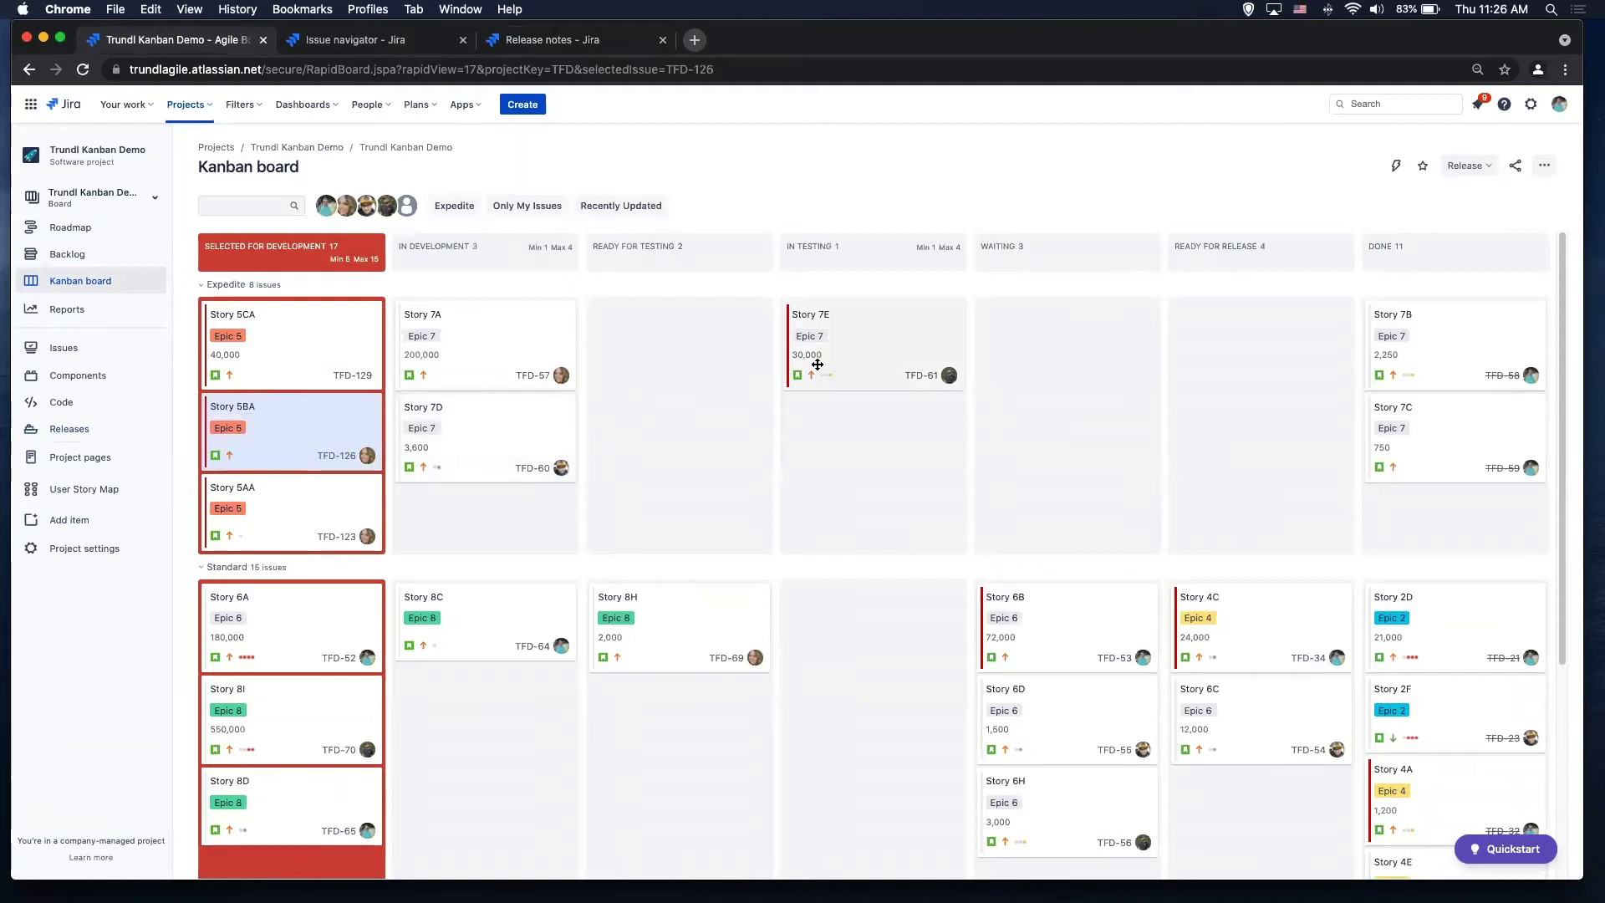
Step: Move Story 7E to Waiting and back to In Testing, then open Board settings
{"action": "left_click_drag", "start_coordinate": [843, 345], "coordinate": [1064, 357]}
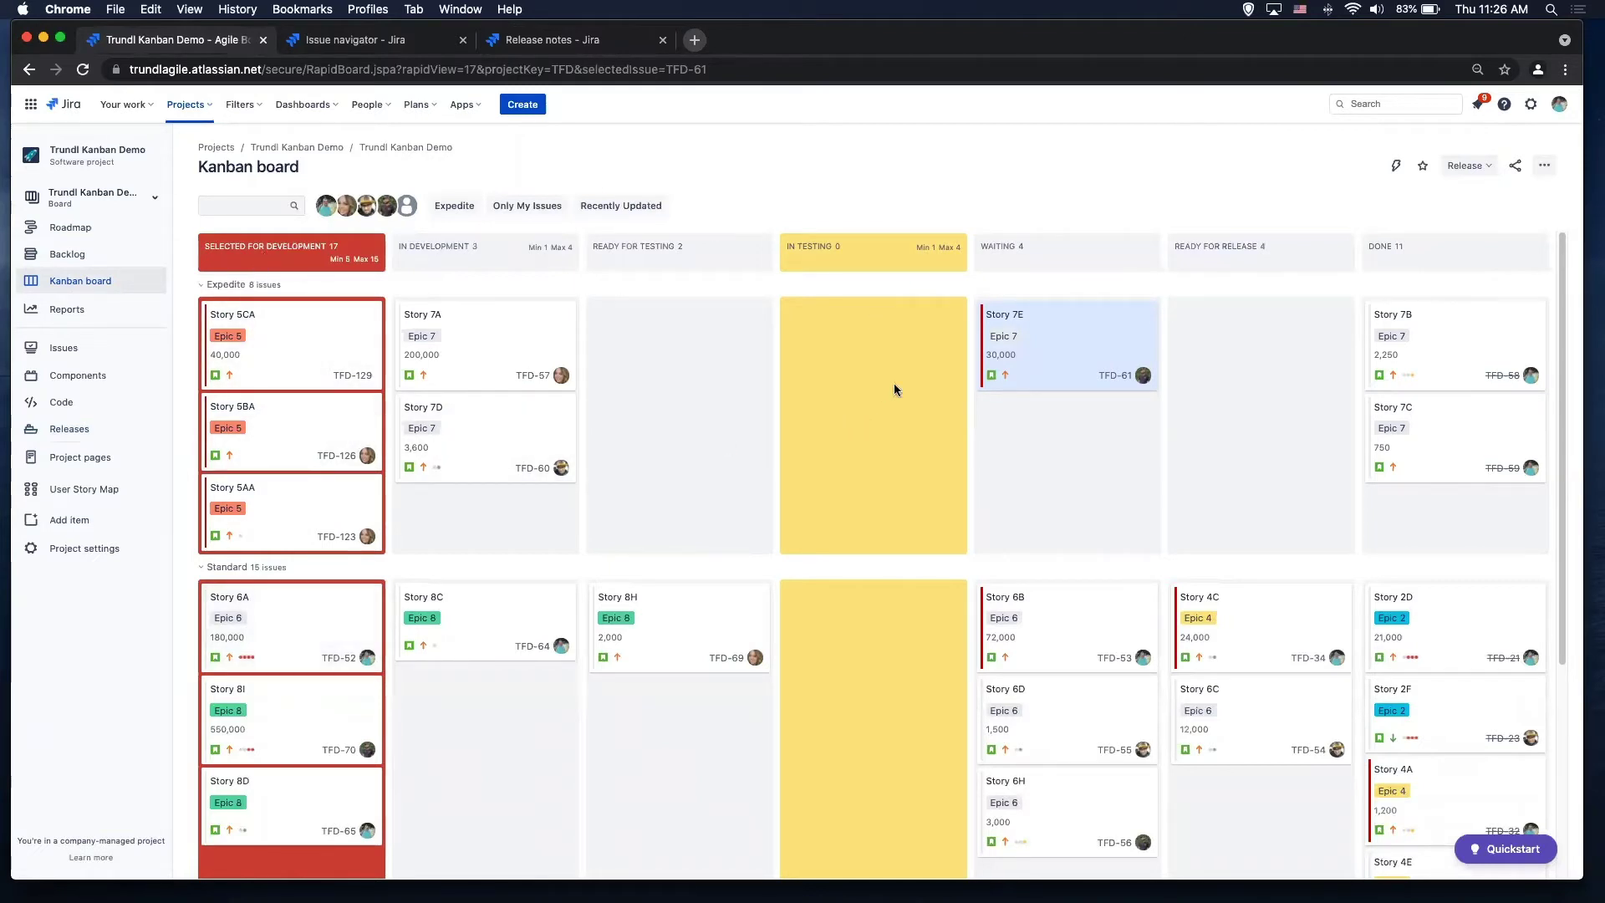
{"action": "left_click_drag", "start_coordinate": [989, 343], "coordinate": [878, 346]}
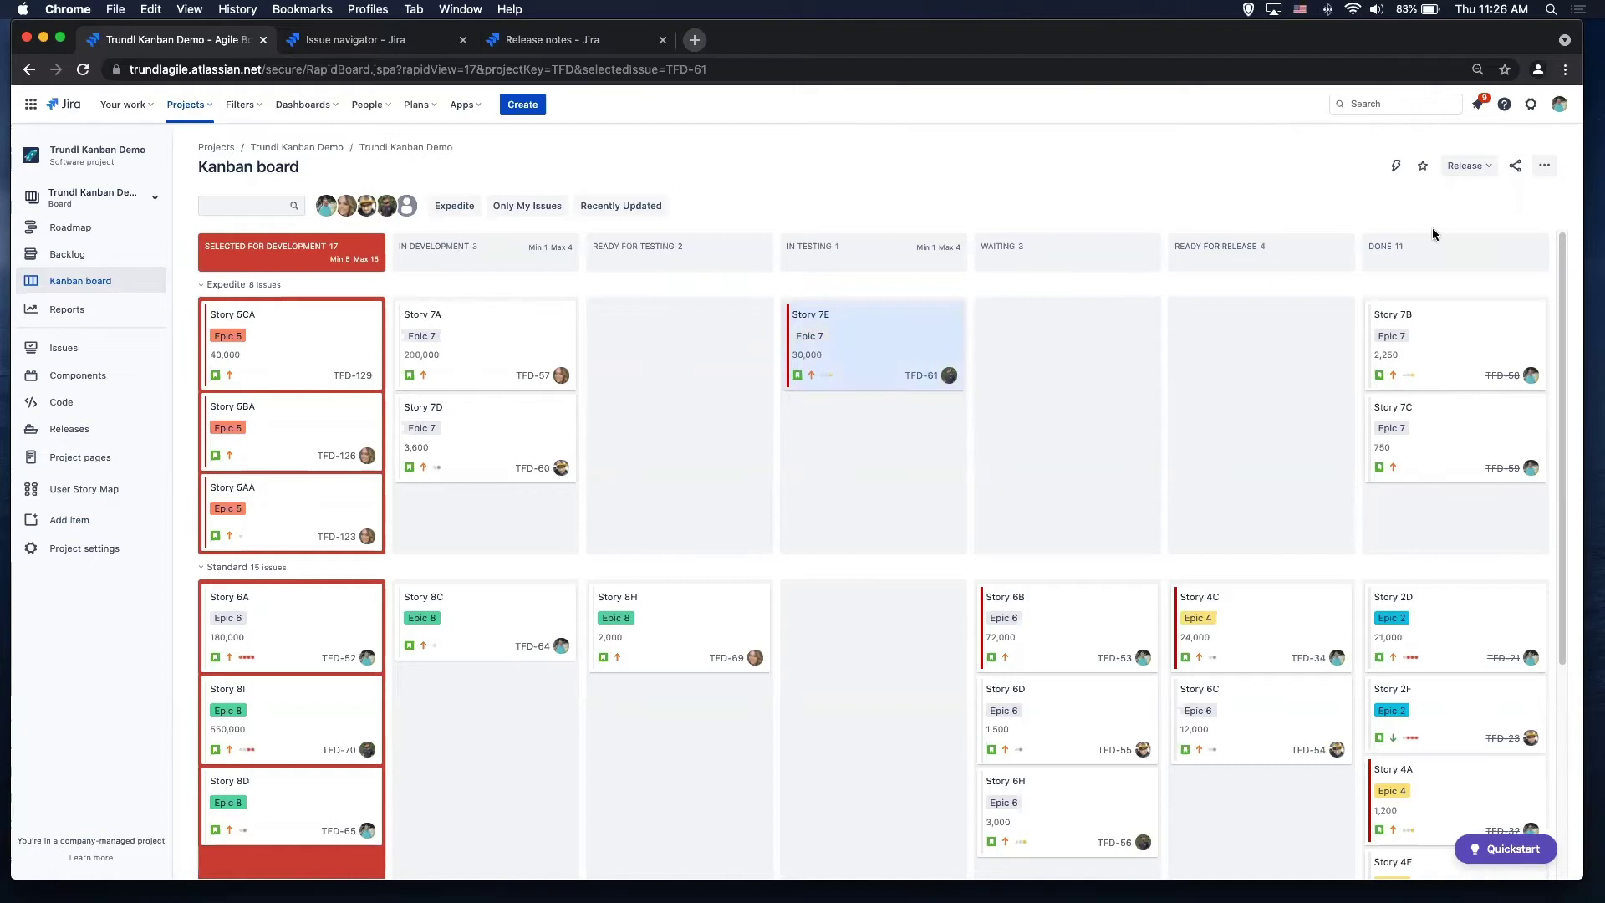
{"action": "left_click", "coordinate": [1544, 166]}
{"action": "left_click", "coordinate": [1513, 216]}
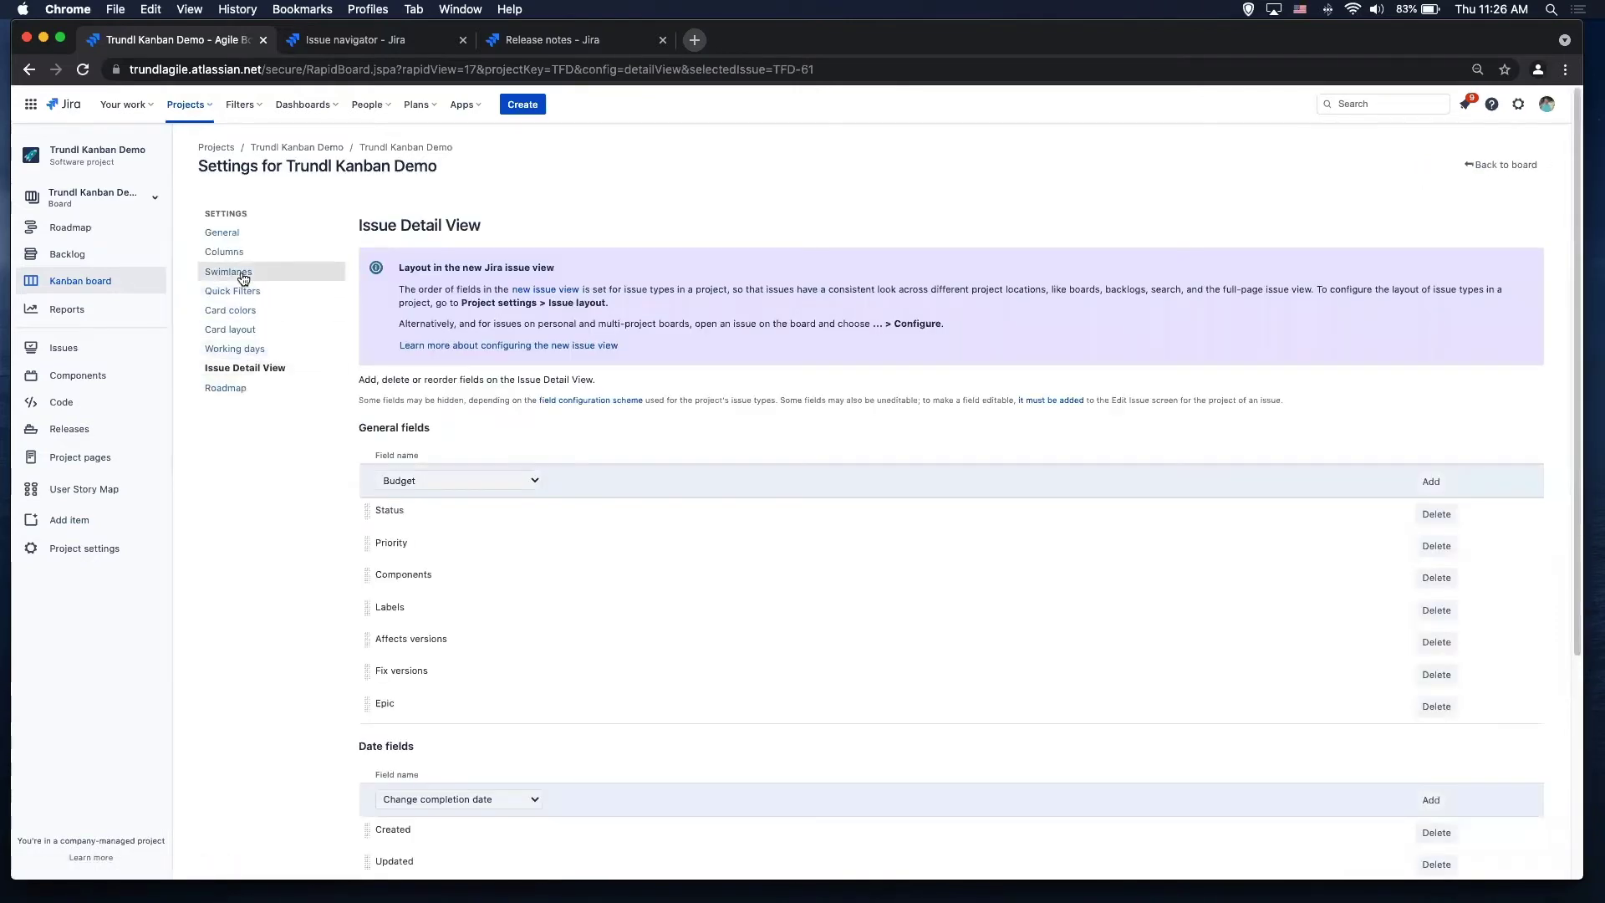
Step: Review the board's Columns, Swimlanes and Quick Filters settings, then return to the Kanban board
{"action": "left_click", "coordinate": [242, 258]}
{"action": "scroll", "coordinate": [1082, 677], "scroll_direction": "down", "scroll_amount": 1}
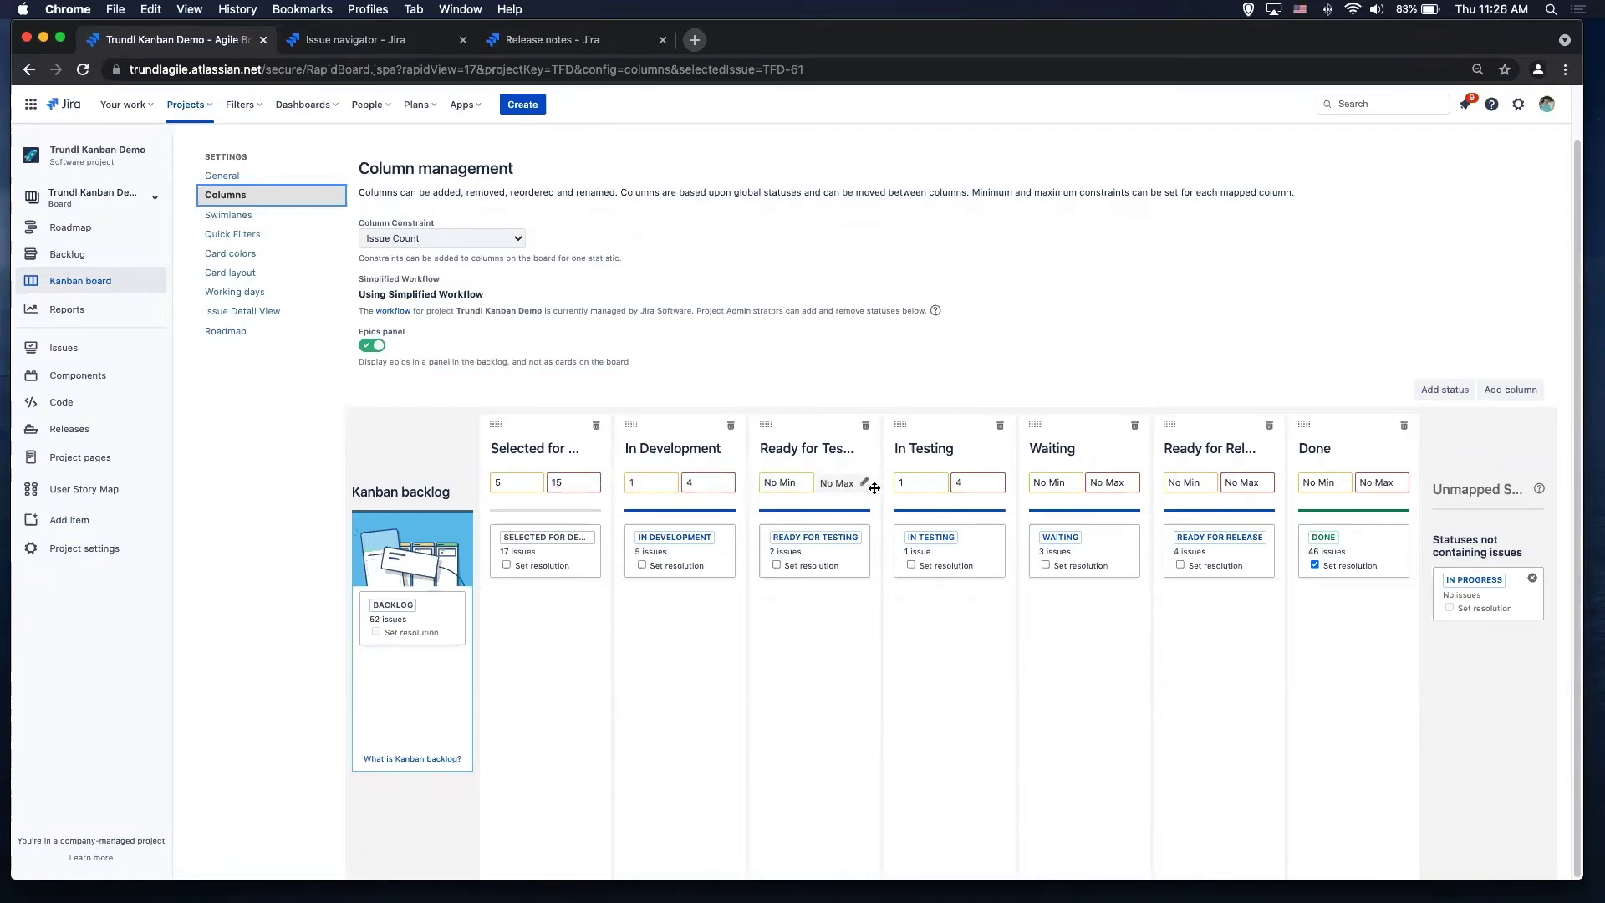
{"action": "left_click", "coordinate": [232, 214]}
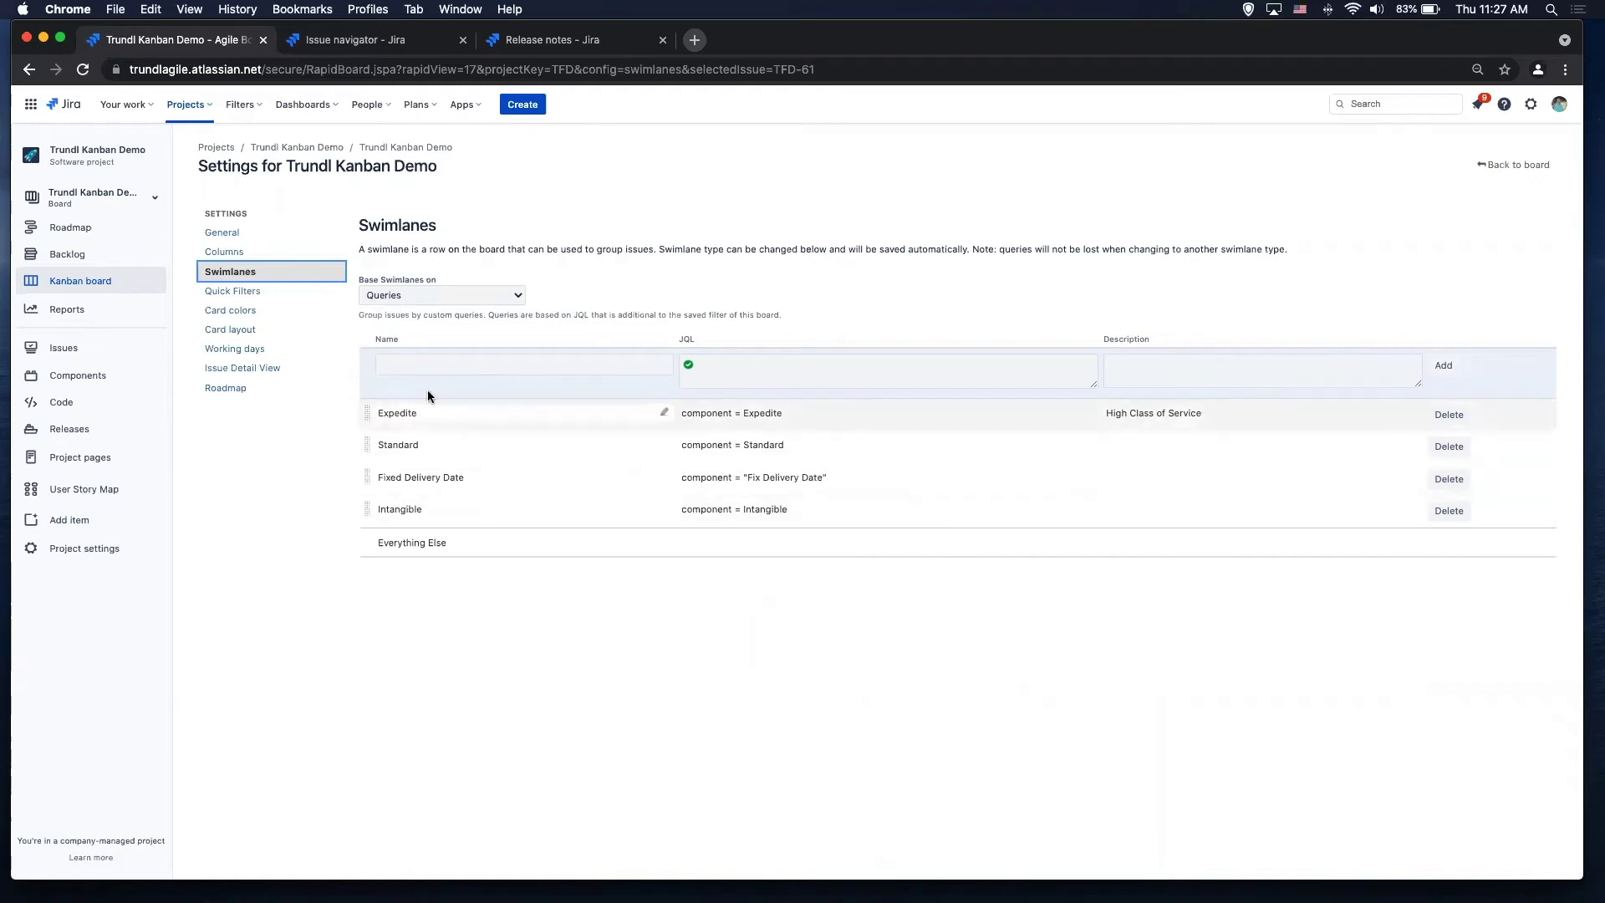
{"action": "left_click", "coordinate": [234, 292]}
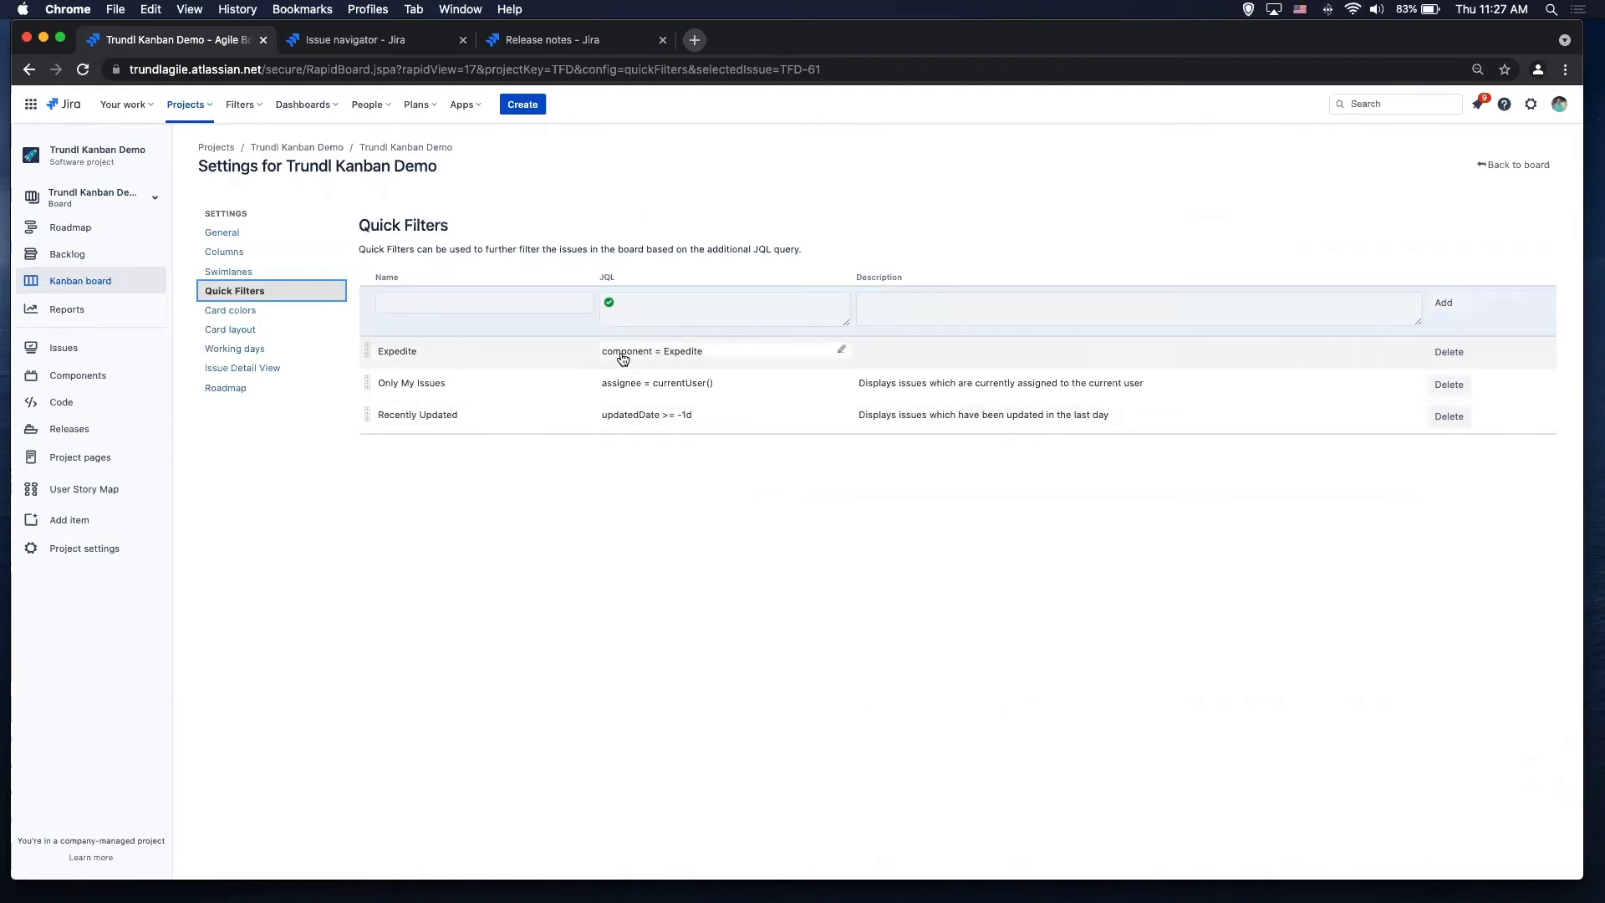
{"action": "left_click", "coordinate": [1504, 168]}
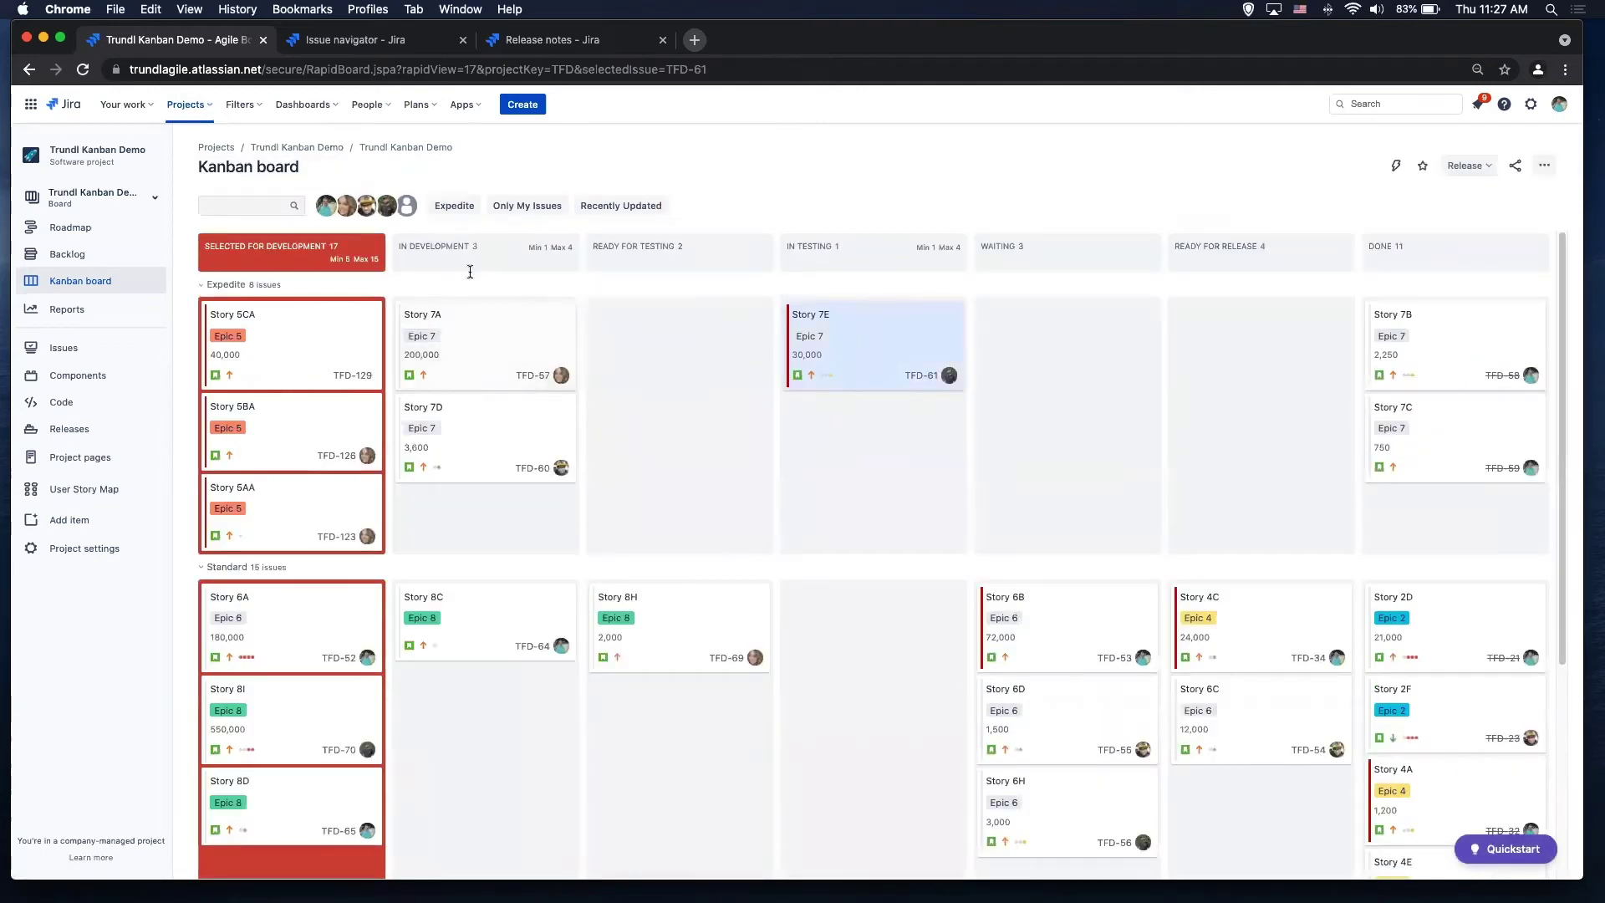
Step: Apply and clear the Expedite quick filter, then collapse the Standard swimlane
{"action": "left_click", "coordinate": [449, 211]}
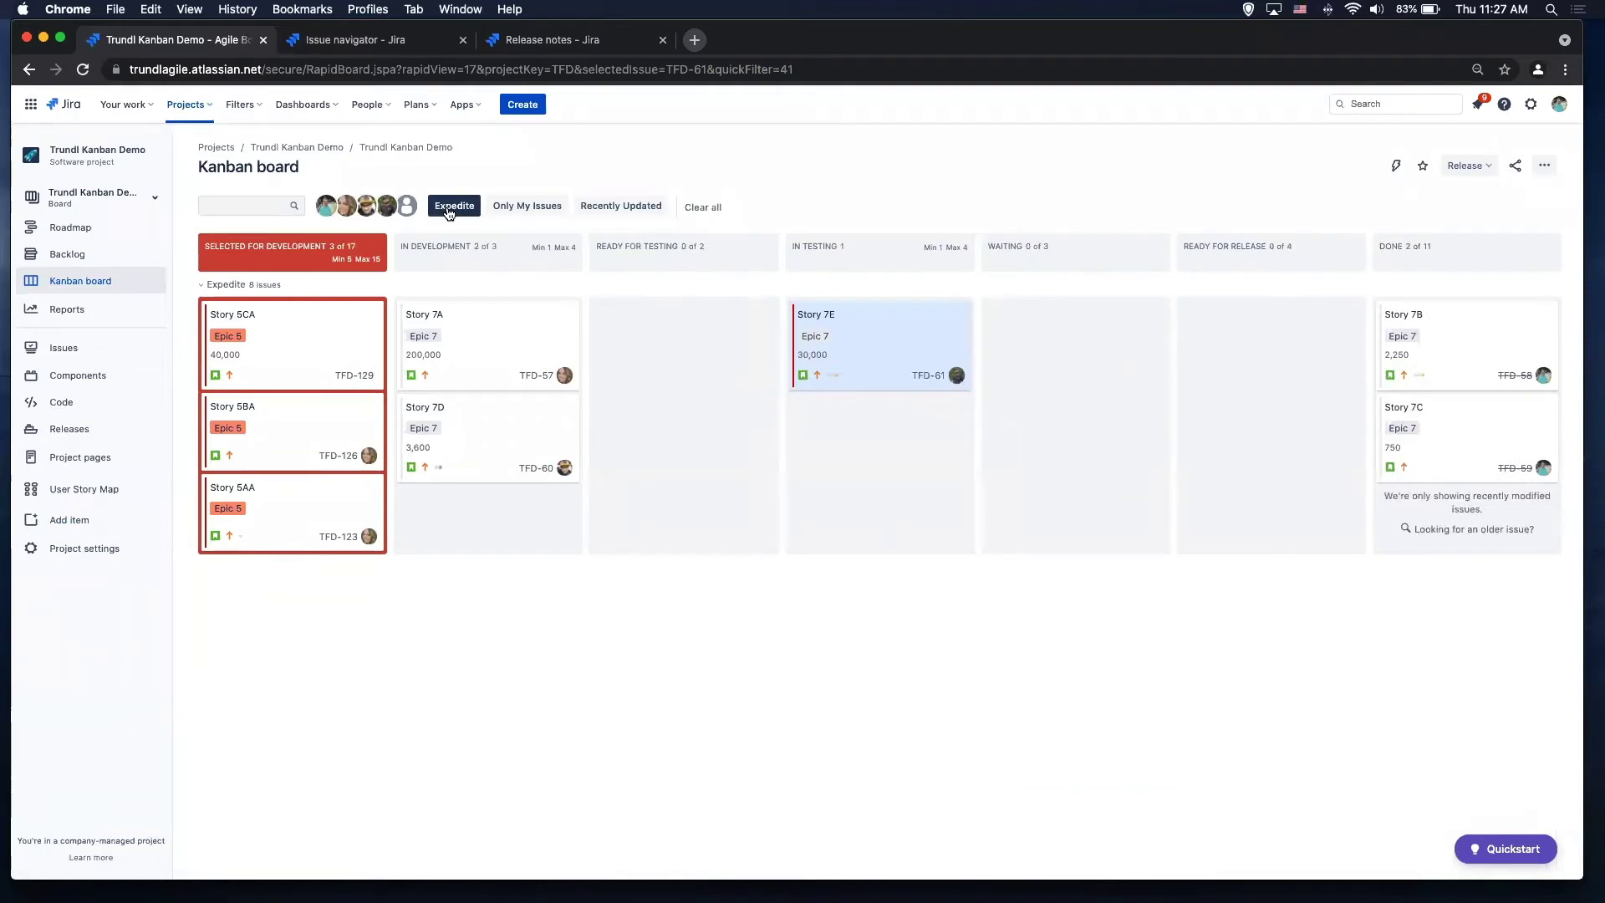
{"action": "left_click", "coordinate": [450, 210]}
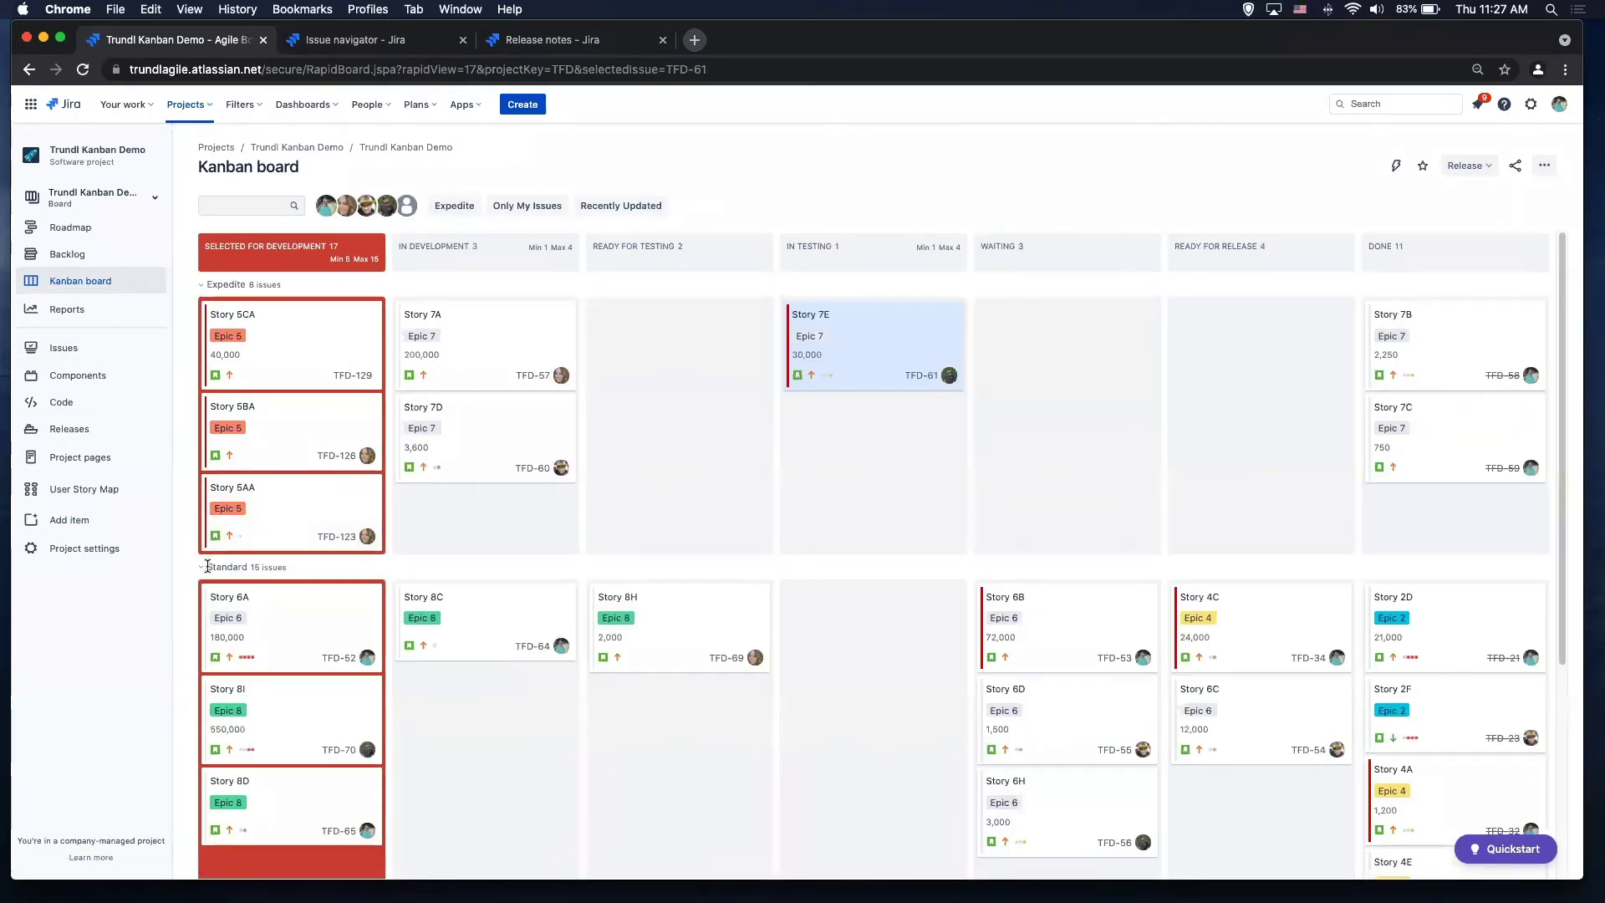
{"action": "left_click", "coordinate": [204, 568]}
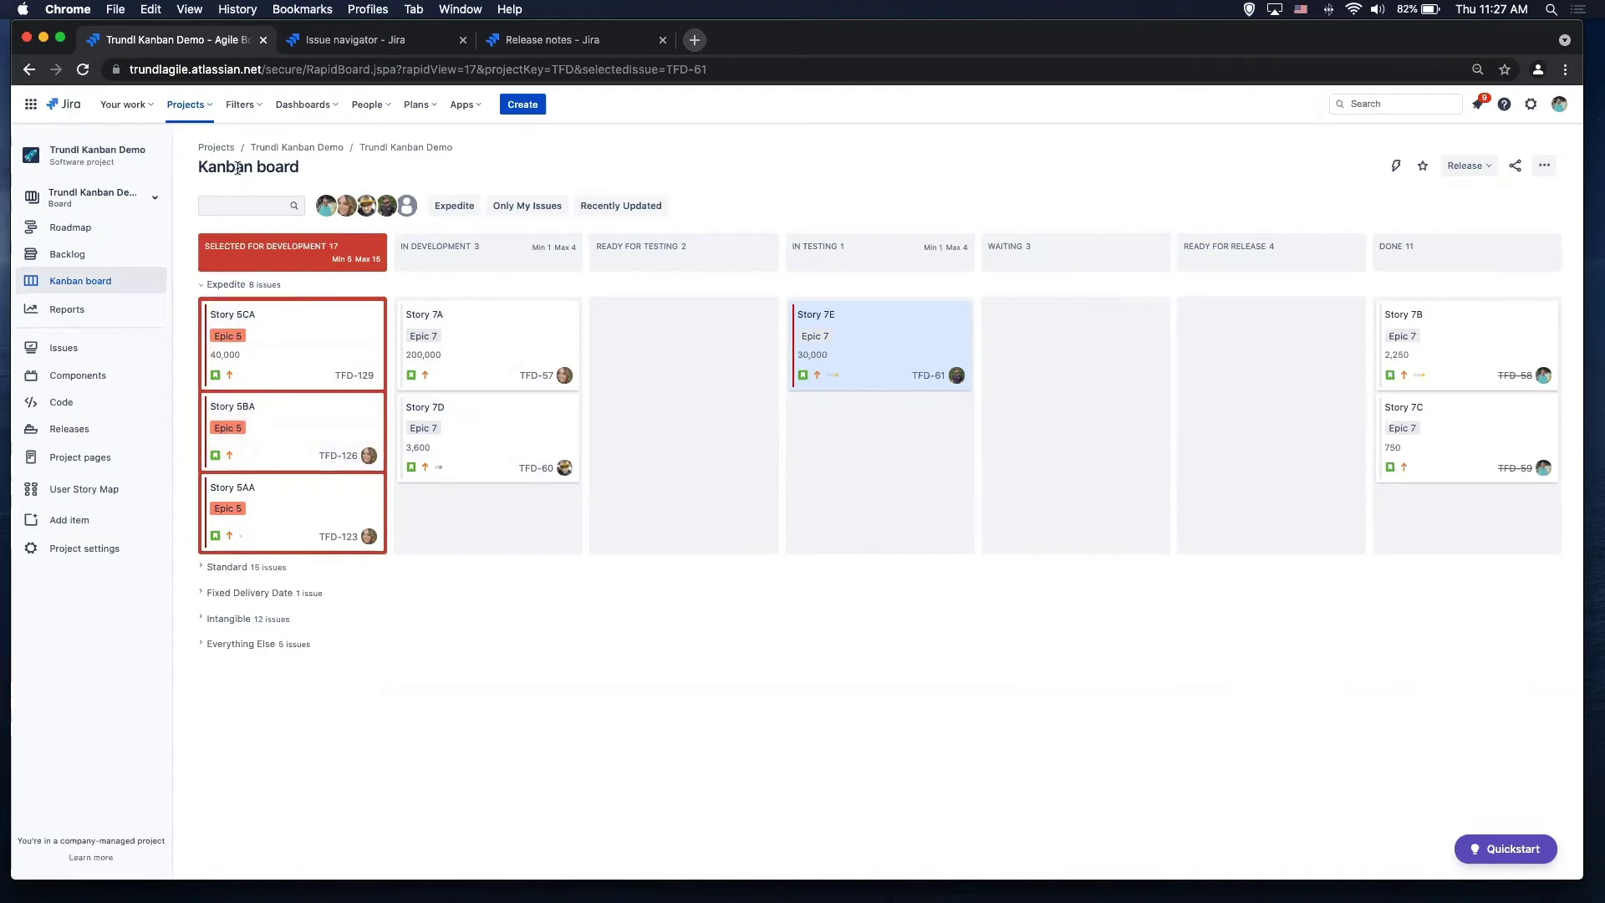
Step: Open the Cumulative Flow Diagram report and exclude the Backlog and Waiting columns
{"action": "left_click", "coordinate": [73, 310]}
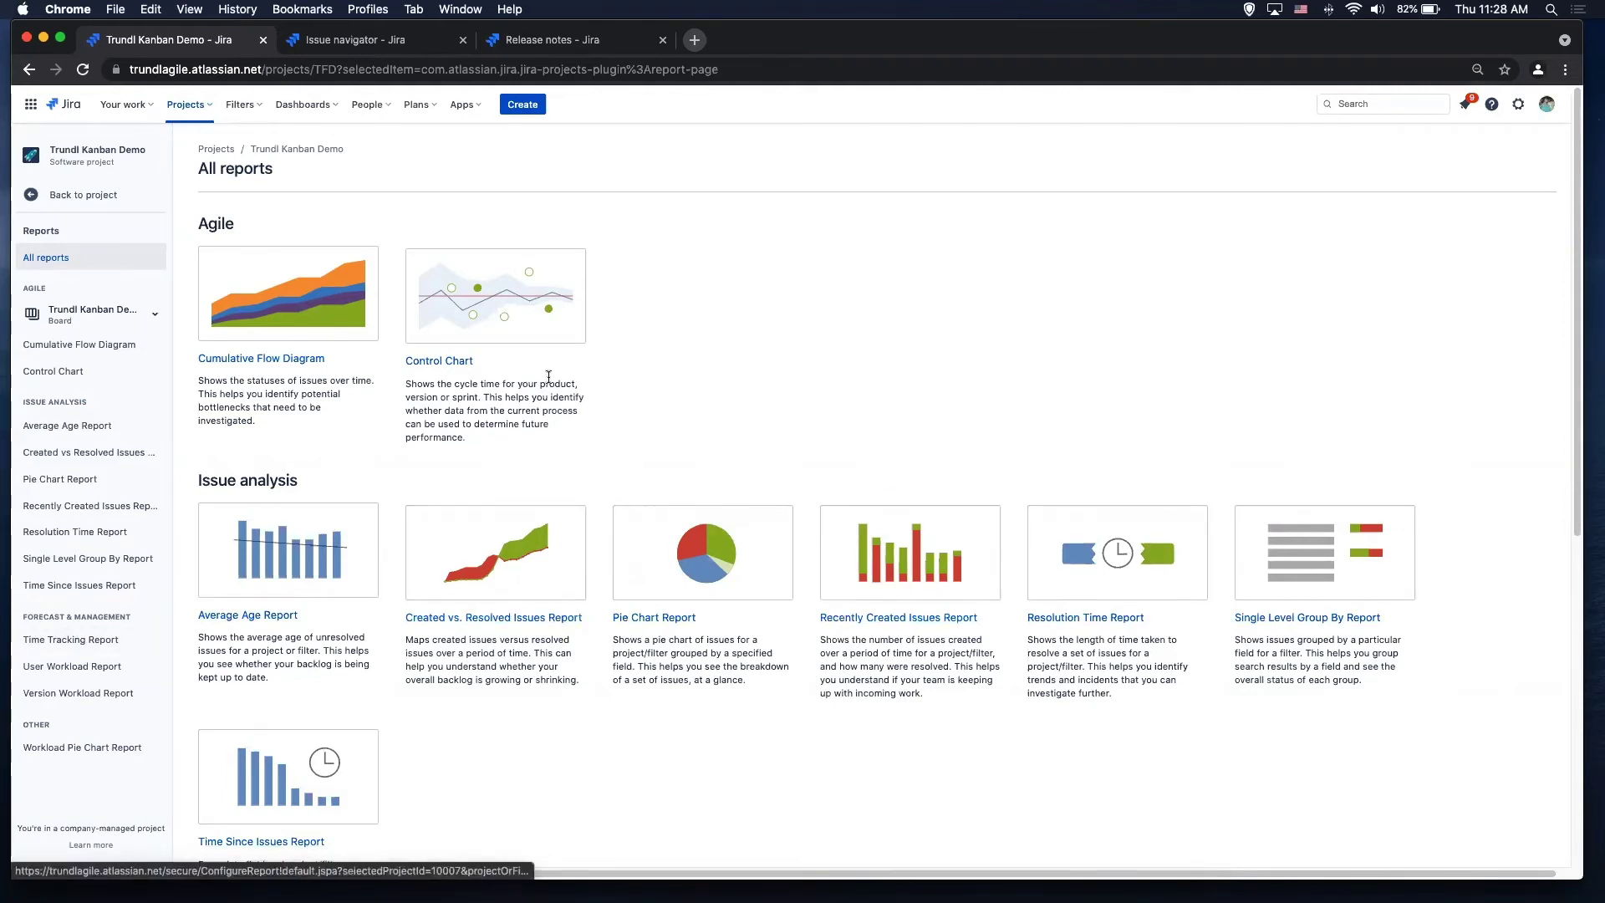
{"action": "left_click", "coordinate": [300, 311]}
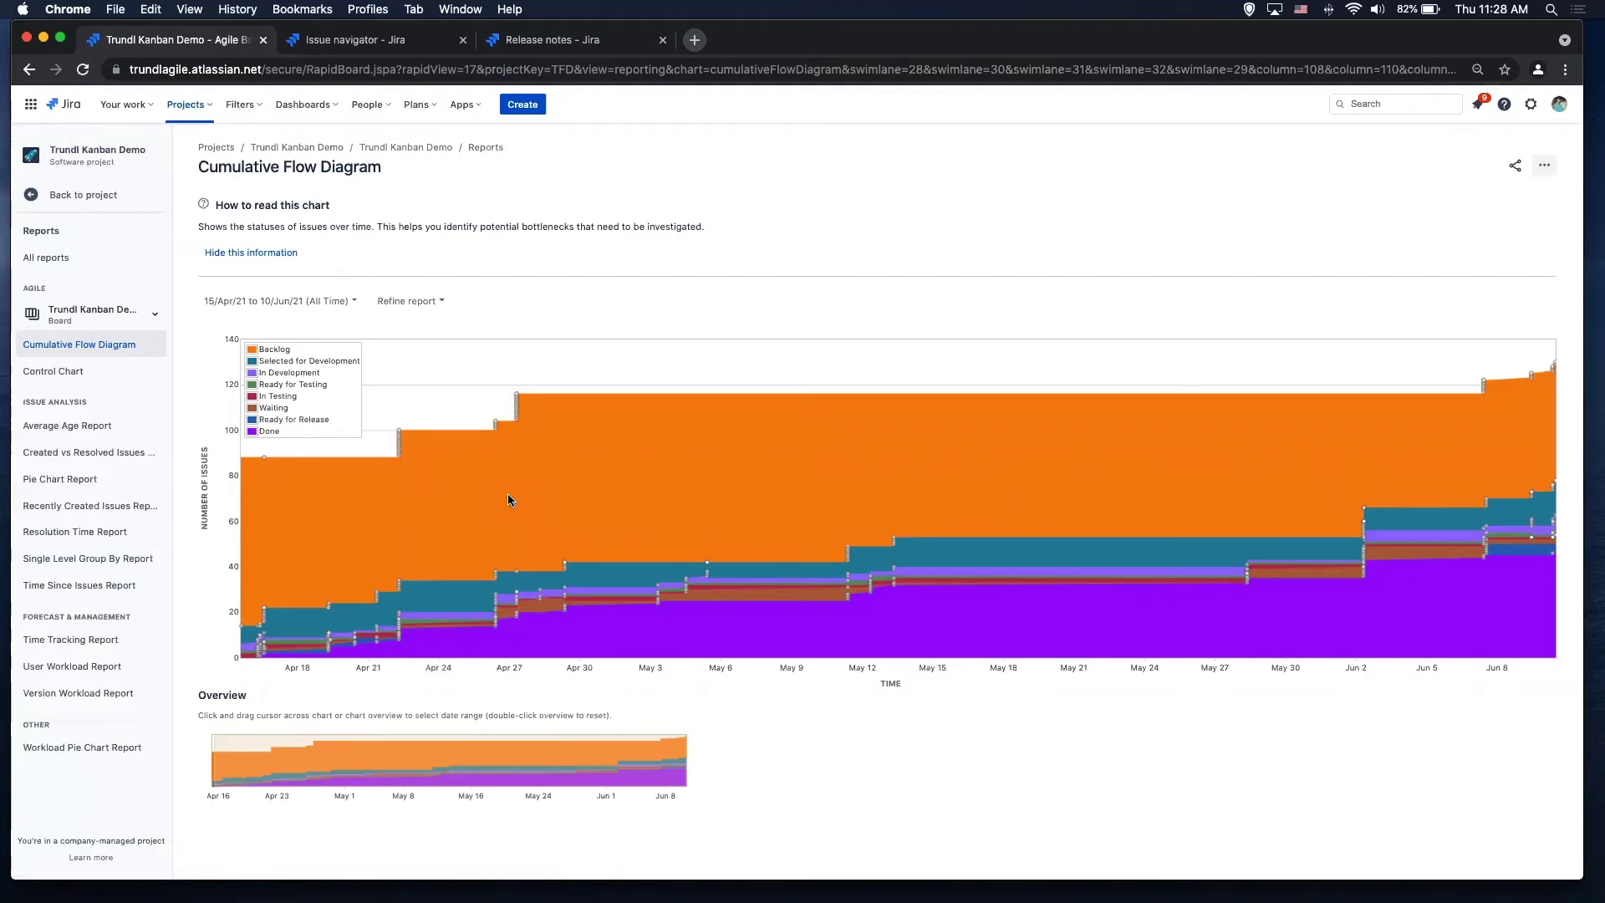
{"action": "left_click", "coordinate": [408, 301]}
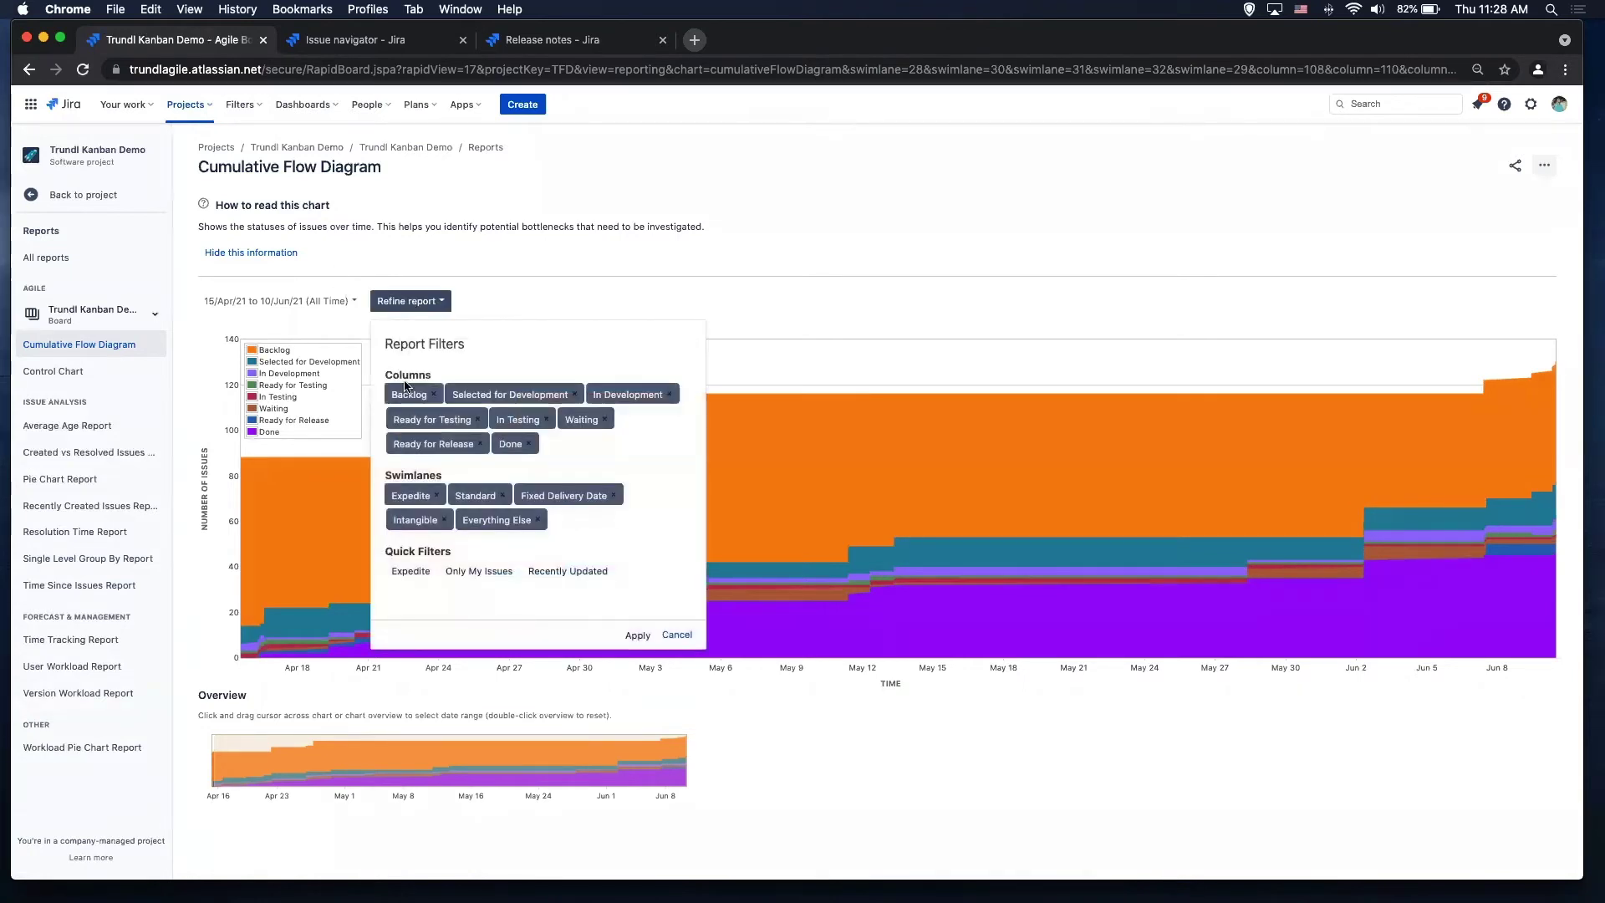
{"action": "left_click", "coordinate": [433, 395]}
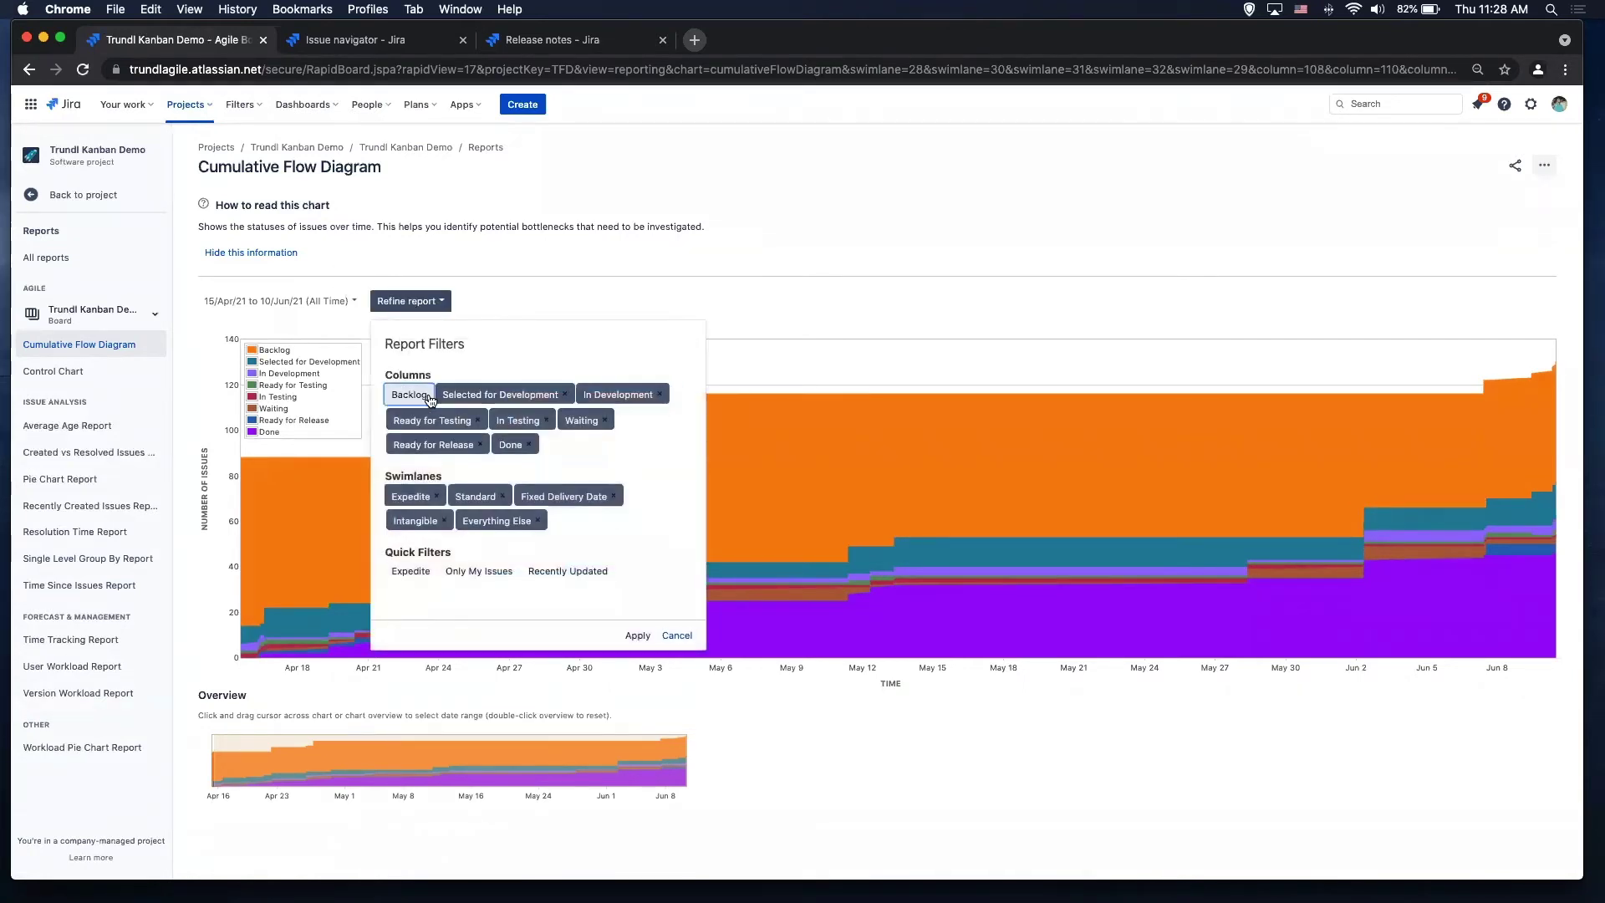
{"action": "left_click", "coordinate": [603, 420]}
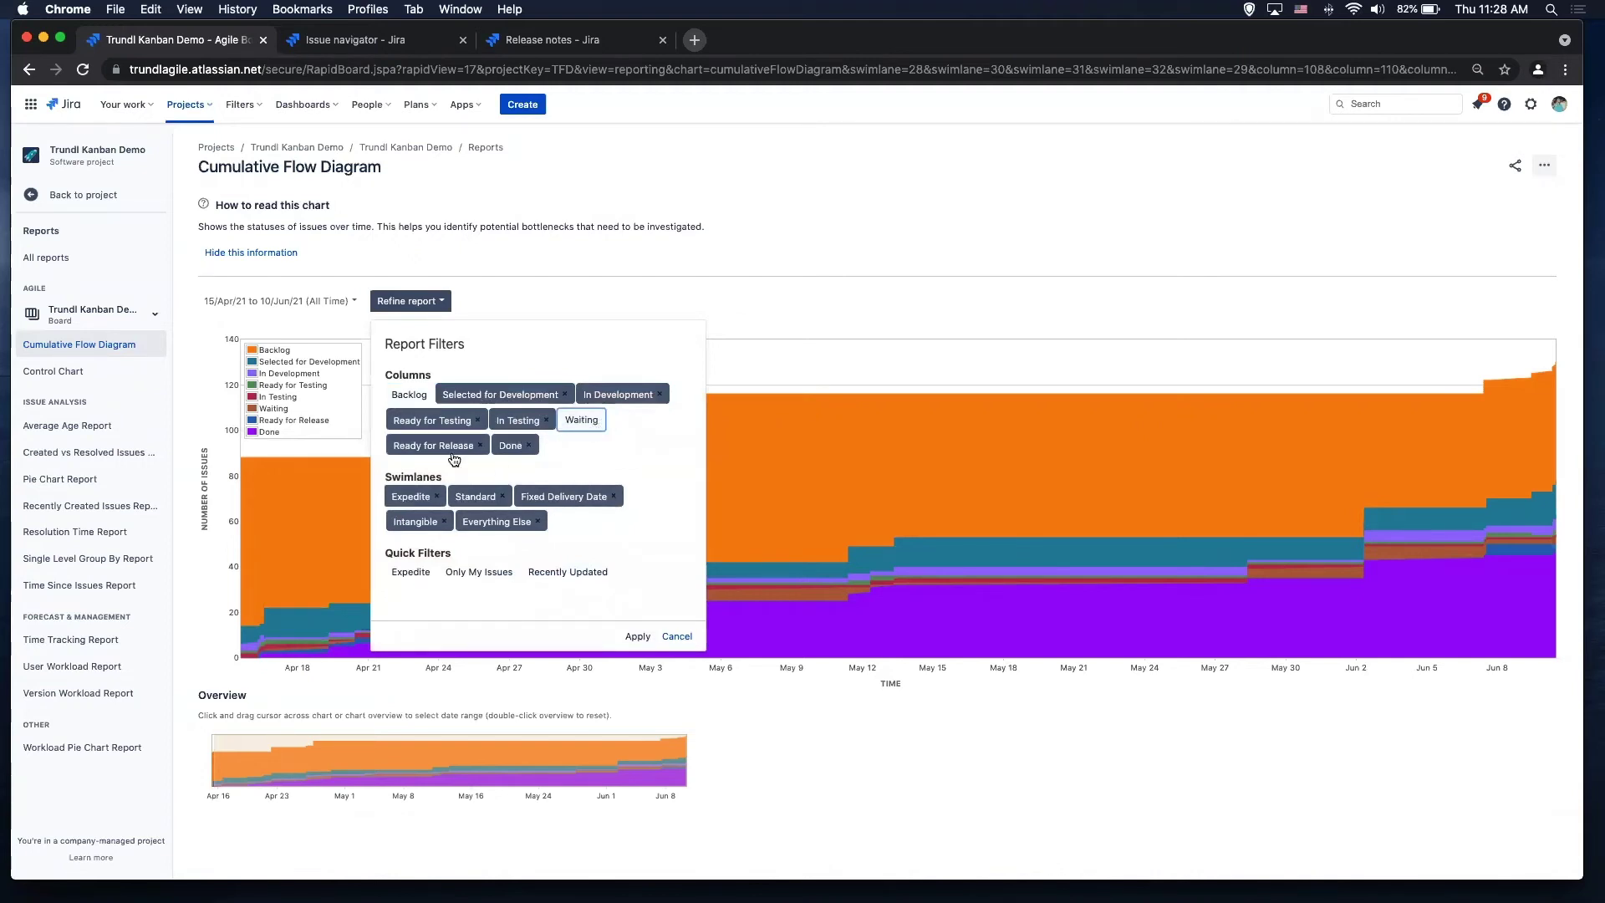
{"action": "left_click", "coordinate": [627, 637]}
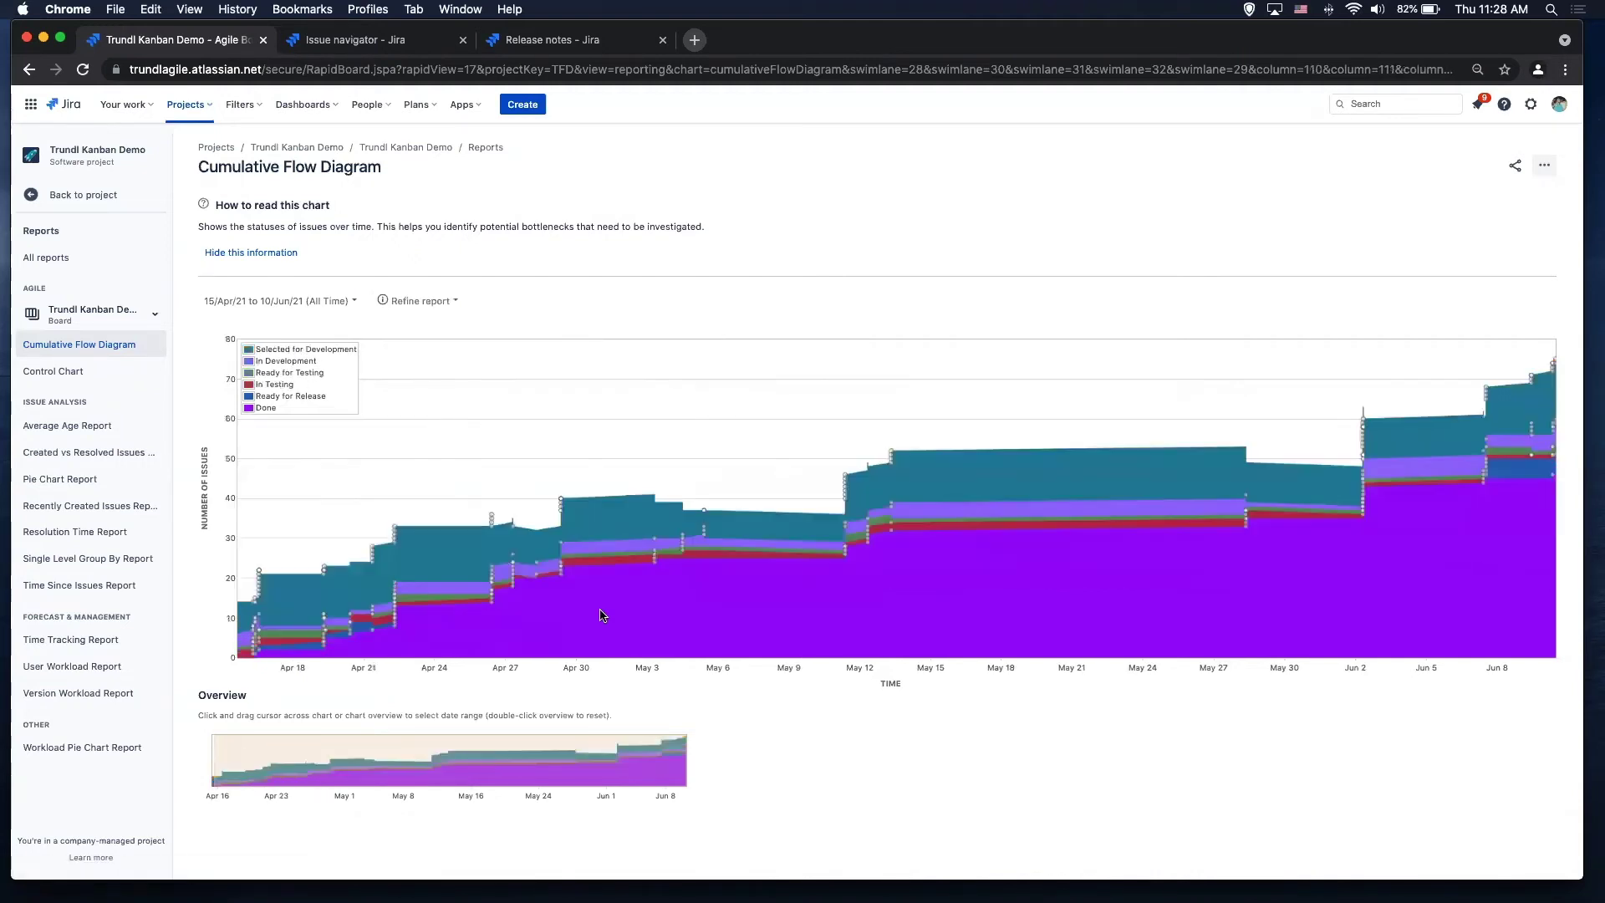
{"action": "mouse_move", "coordinate": [489, 579]}
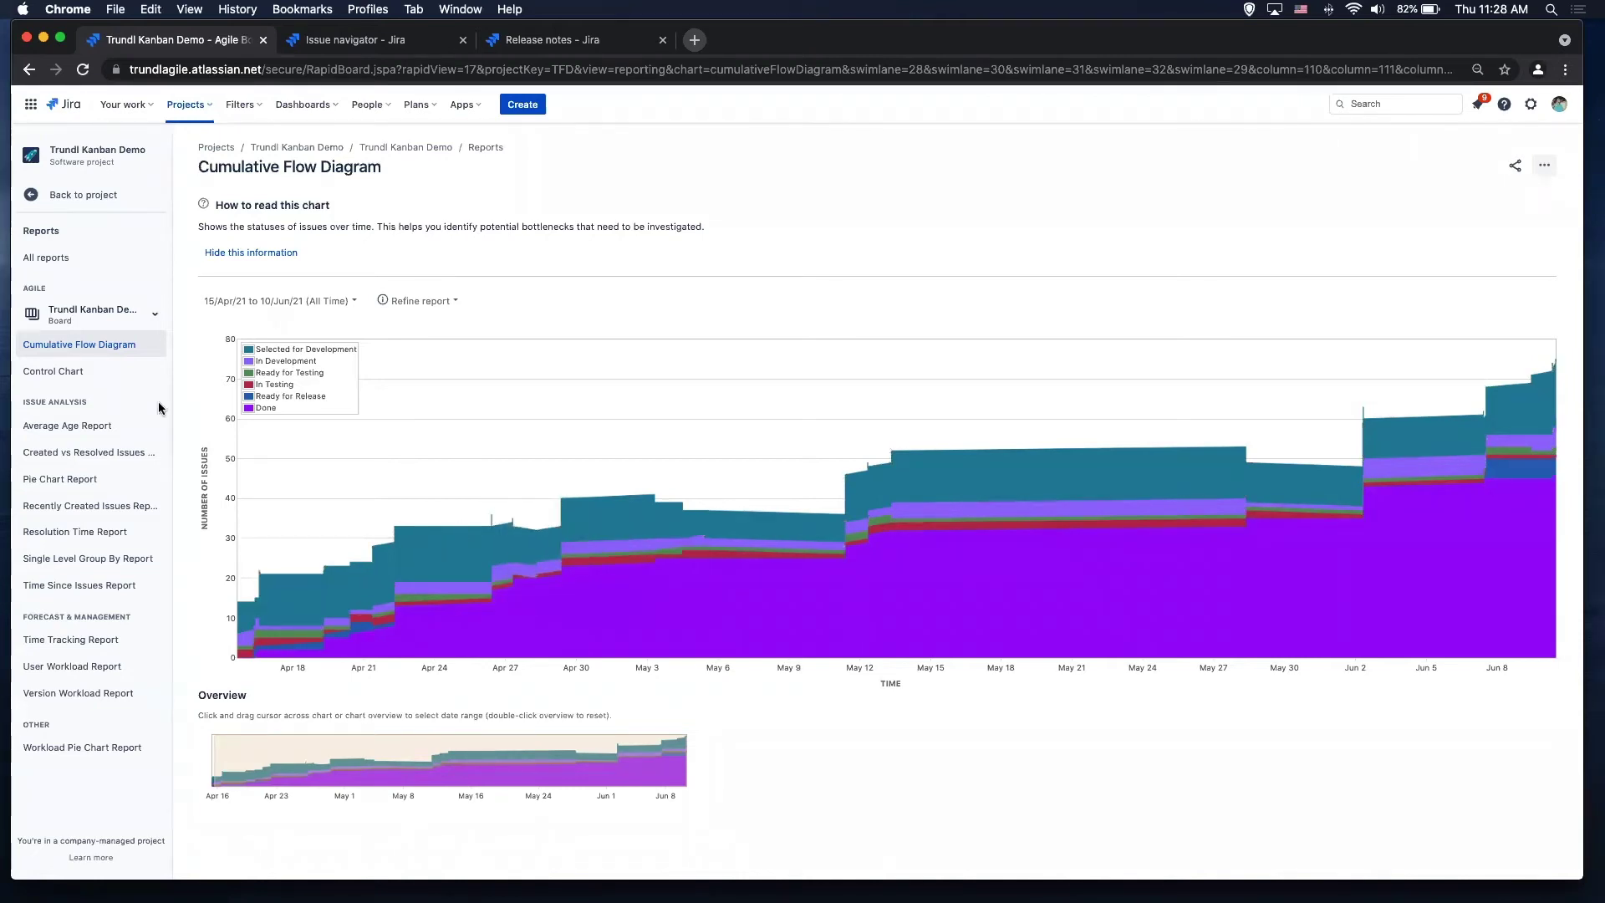
Step: Open the Control Chart report and check its Columns list without changes
{"action": "left_click", "coordinate": [52, 371]}
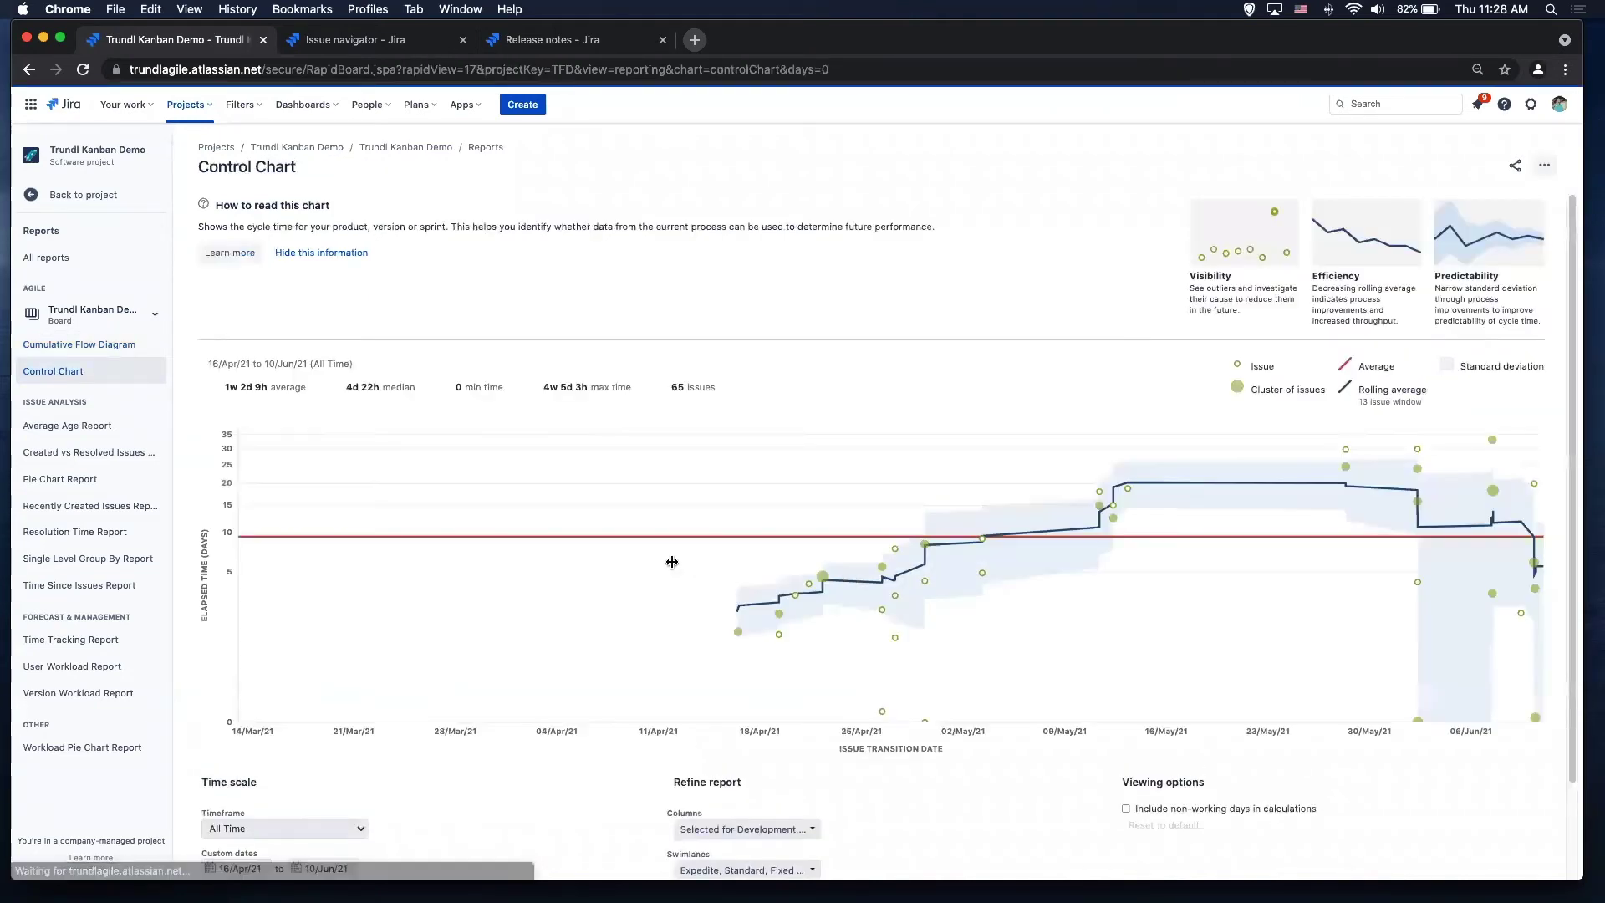
{"action": "scroll", "coordinate": [672, 562], "scroll_direction": "down", "scroll_amount": 2}
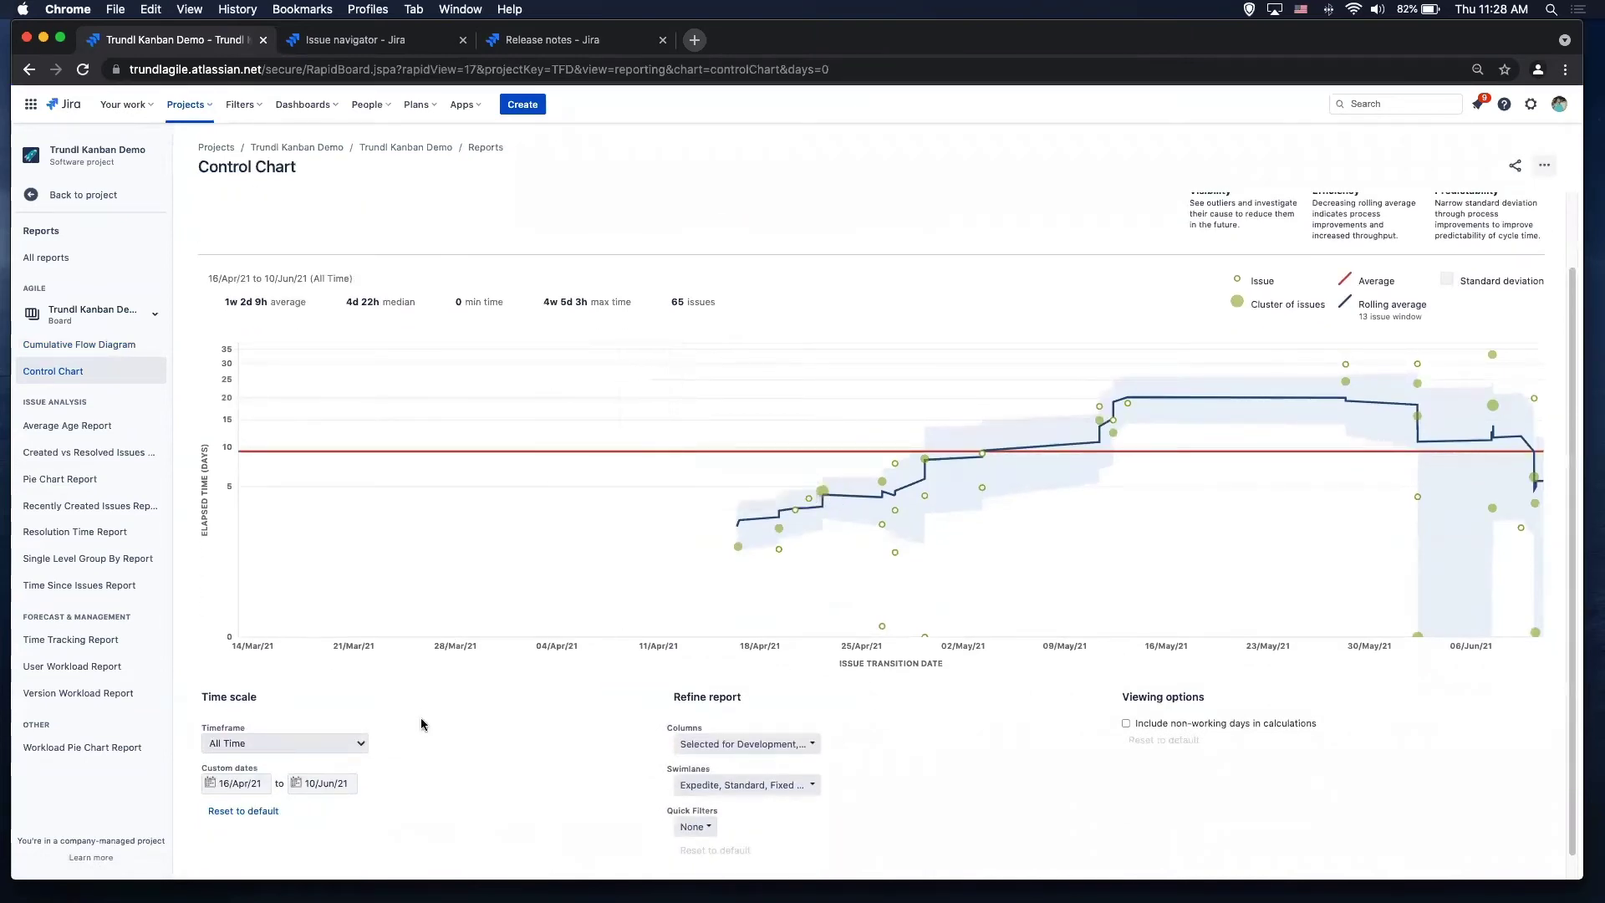
{"action": "scroll", "coordinate": [418, 727], "scroll_direction": "down", "scroll_amount": 1}
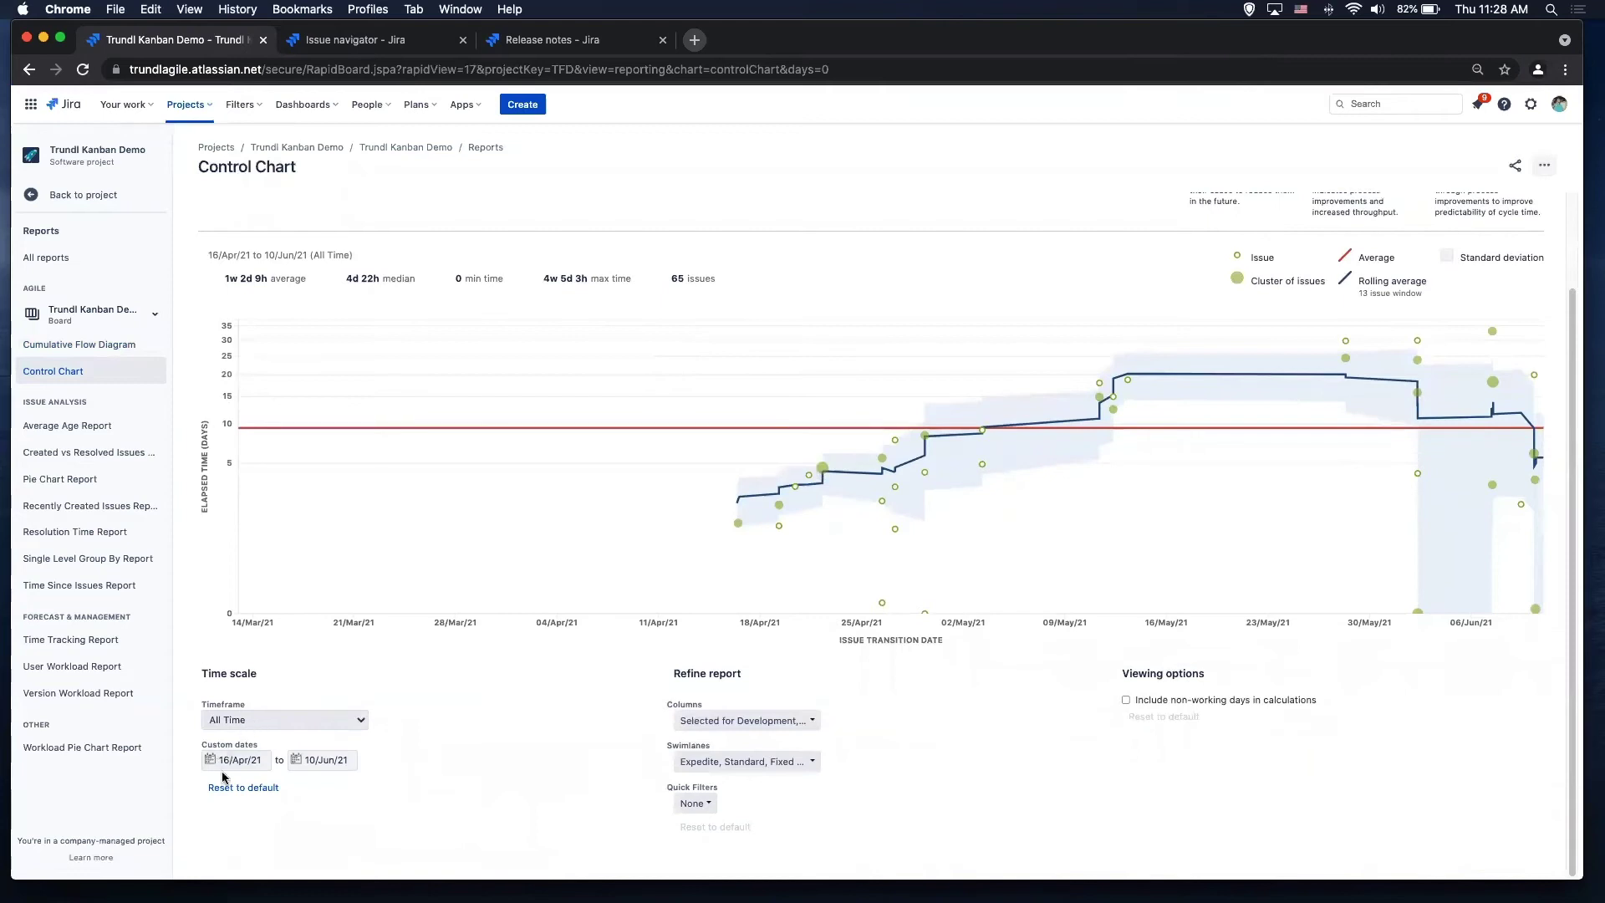
{"action": "left_click", "coordinate": [737, 724]}
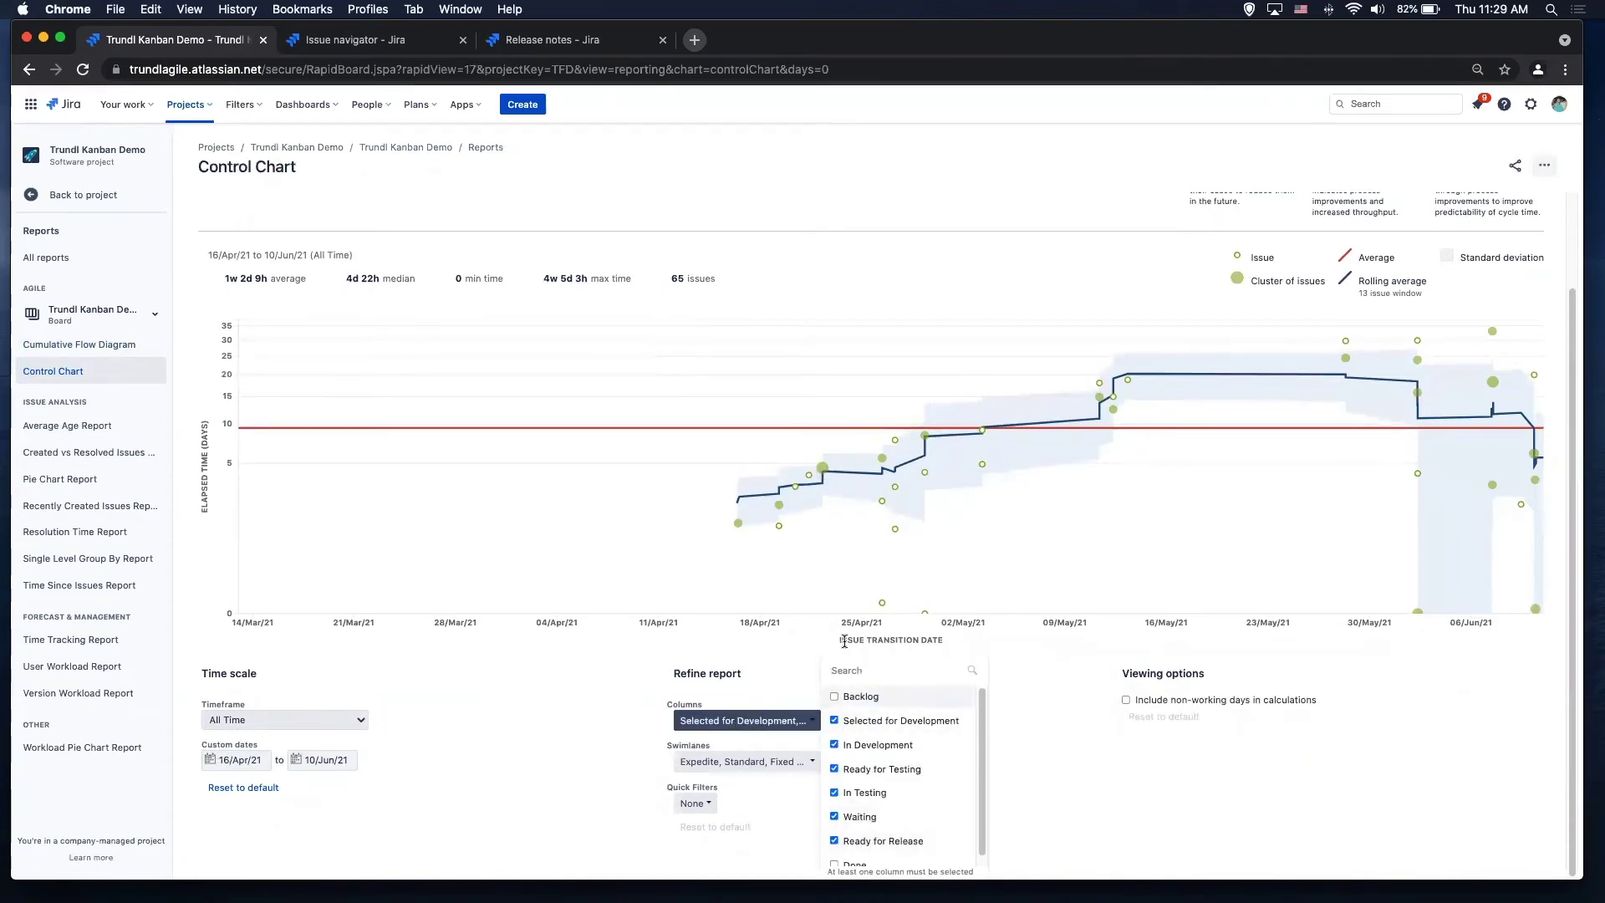
{"action": "left_click", "coordinate": [609, 794]}
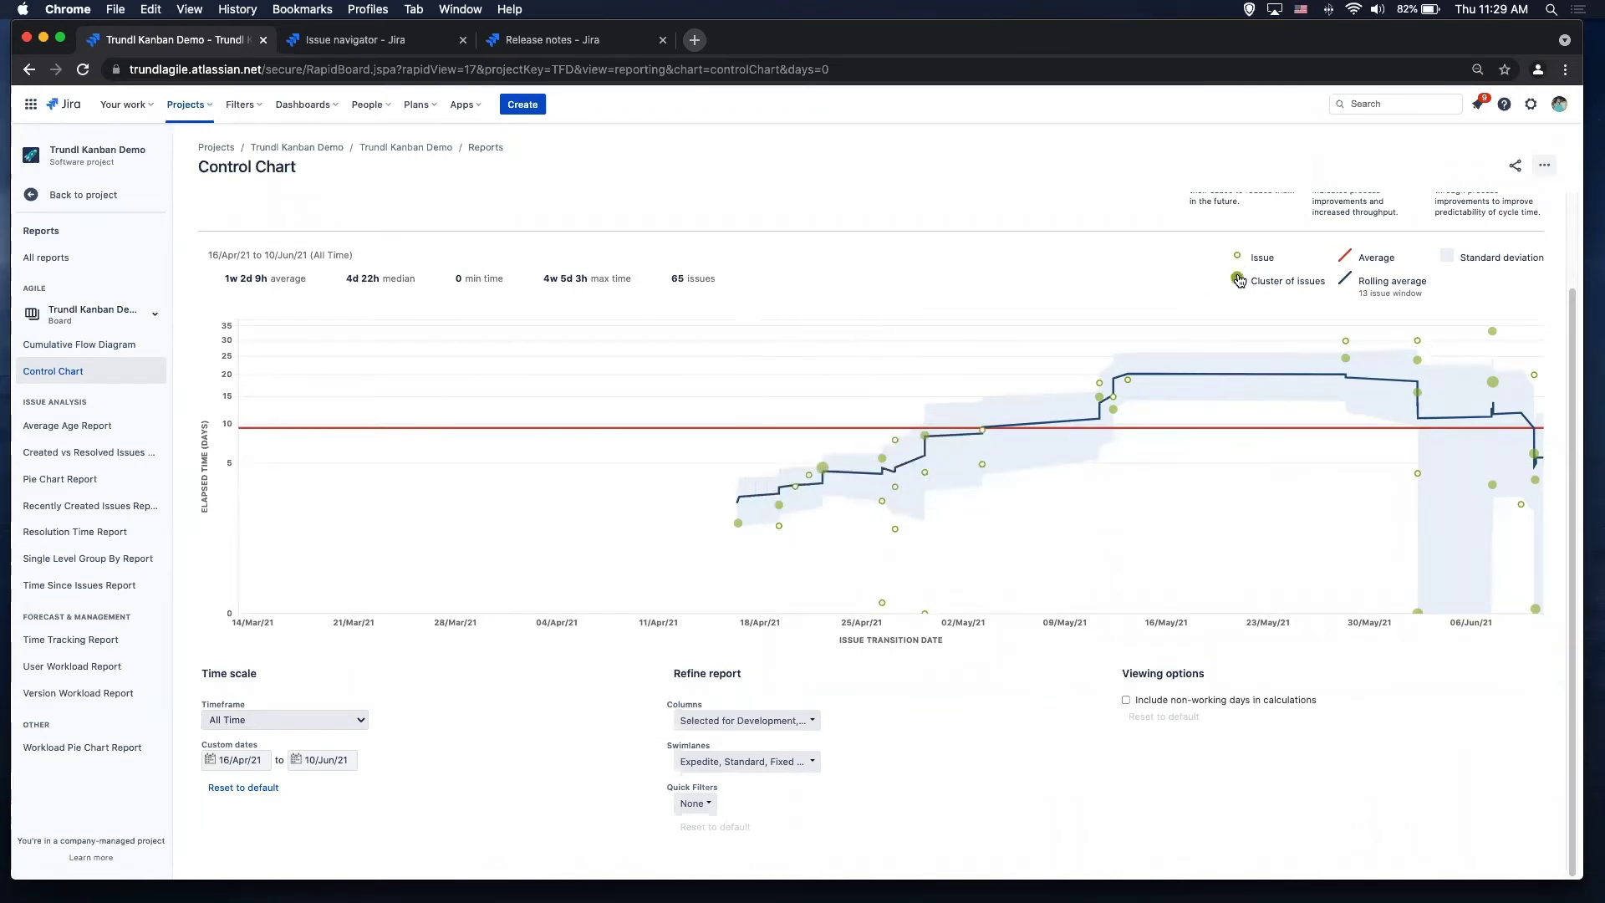
Step: Show the time-in-status details for TFD-22 Story 2E on the control chart
{"action": "mouse_move", "coordinate": [1347, 361]}
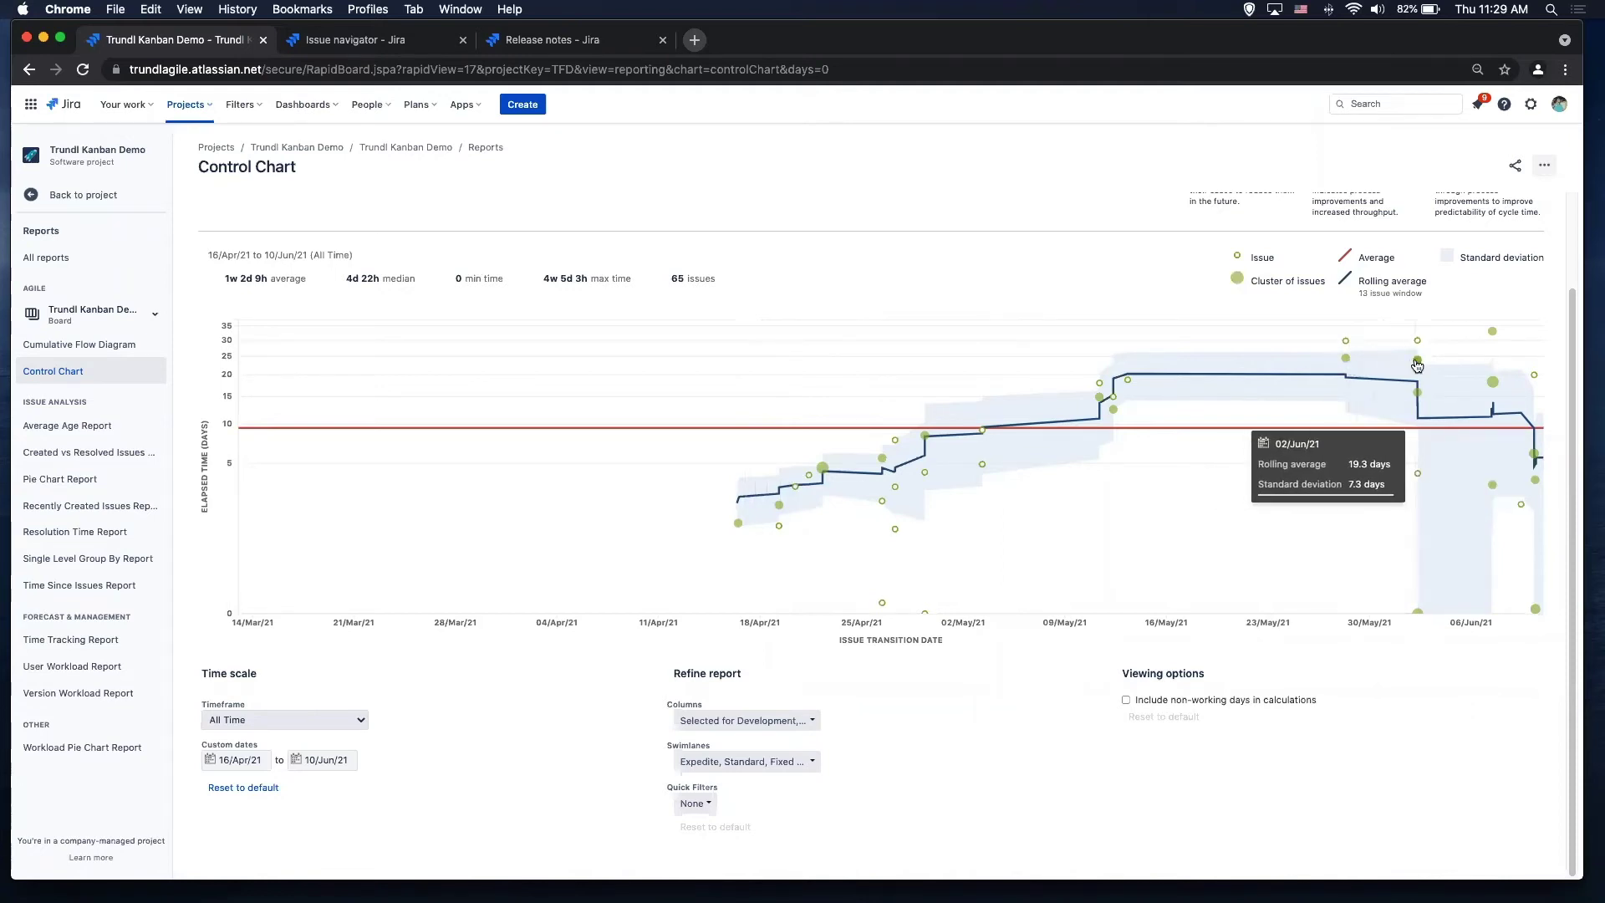
{"action": "mouse_move", "coordinate": [1416, 364]}
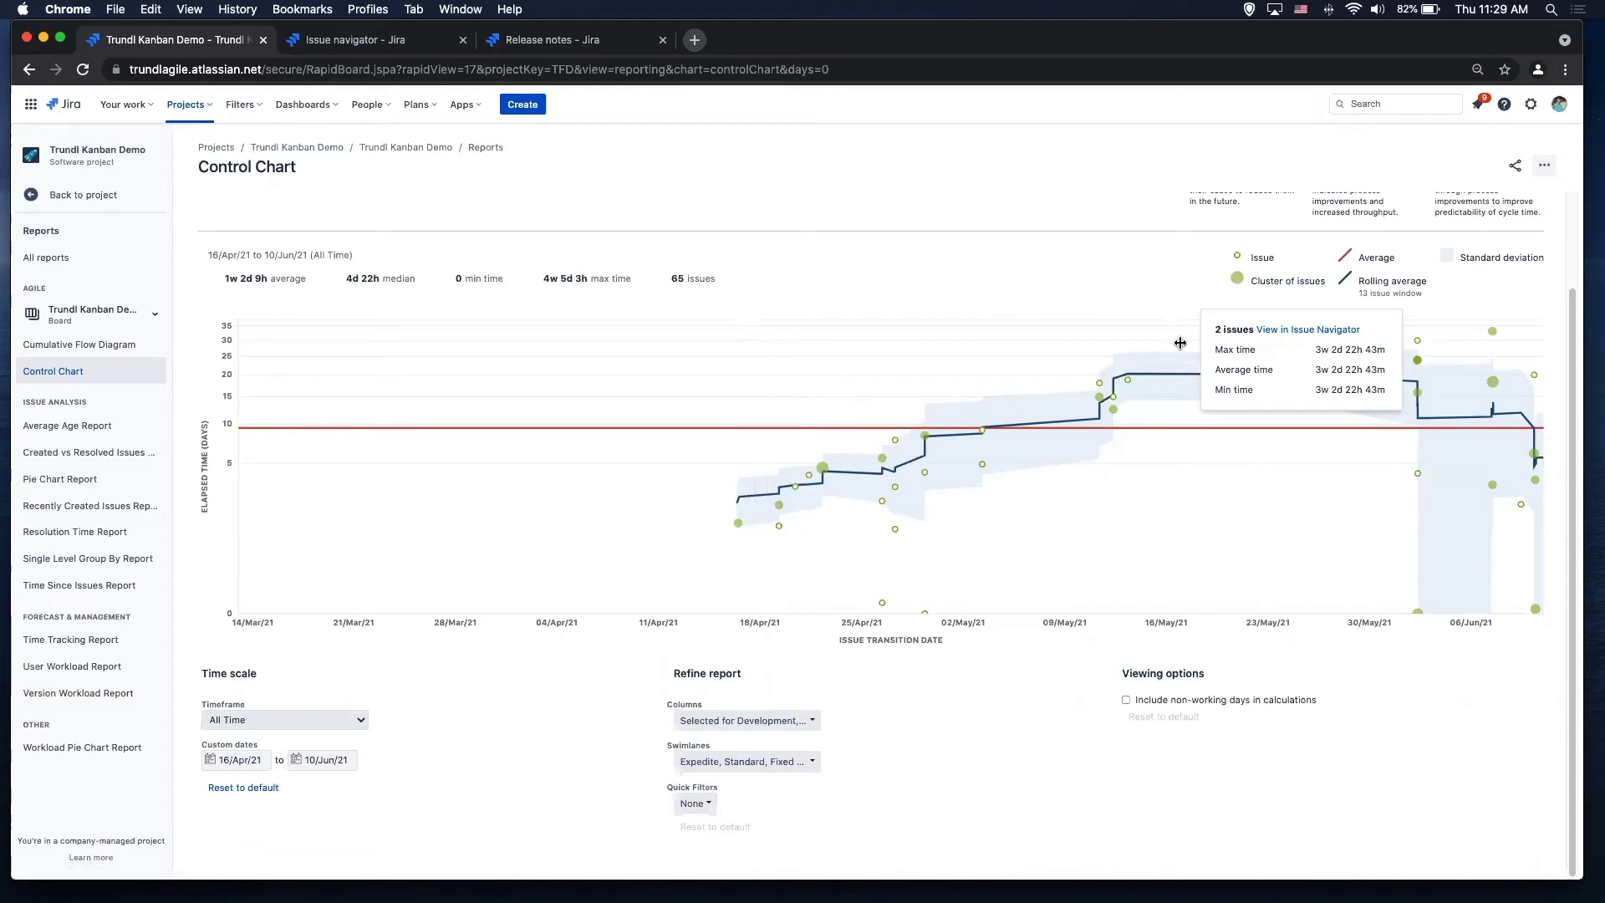
{"action": "left_click", "coordinate": [1129, 383]}
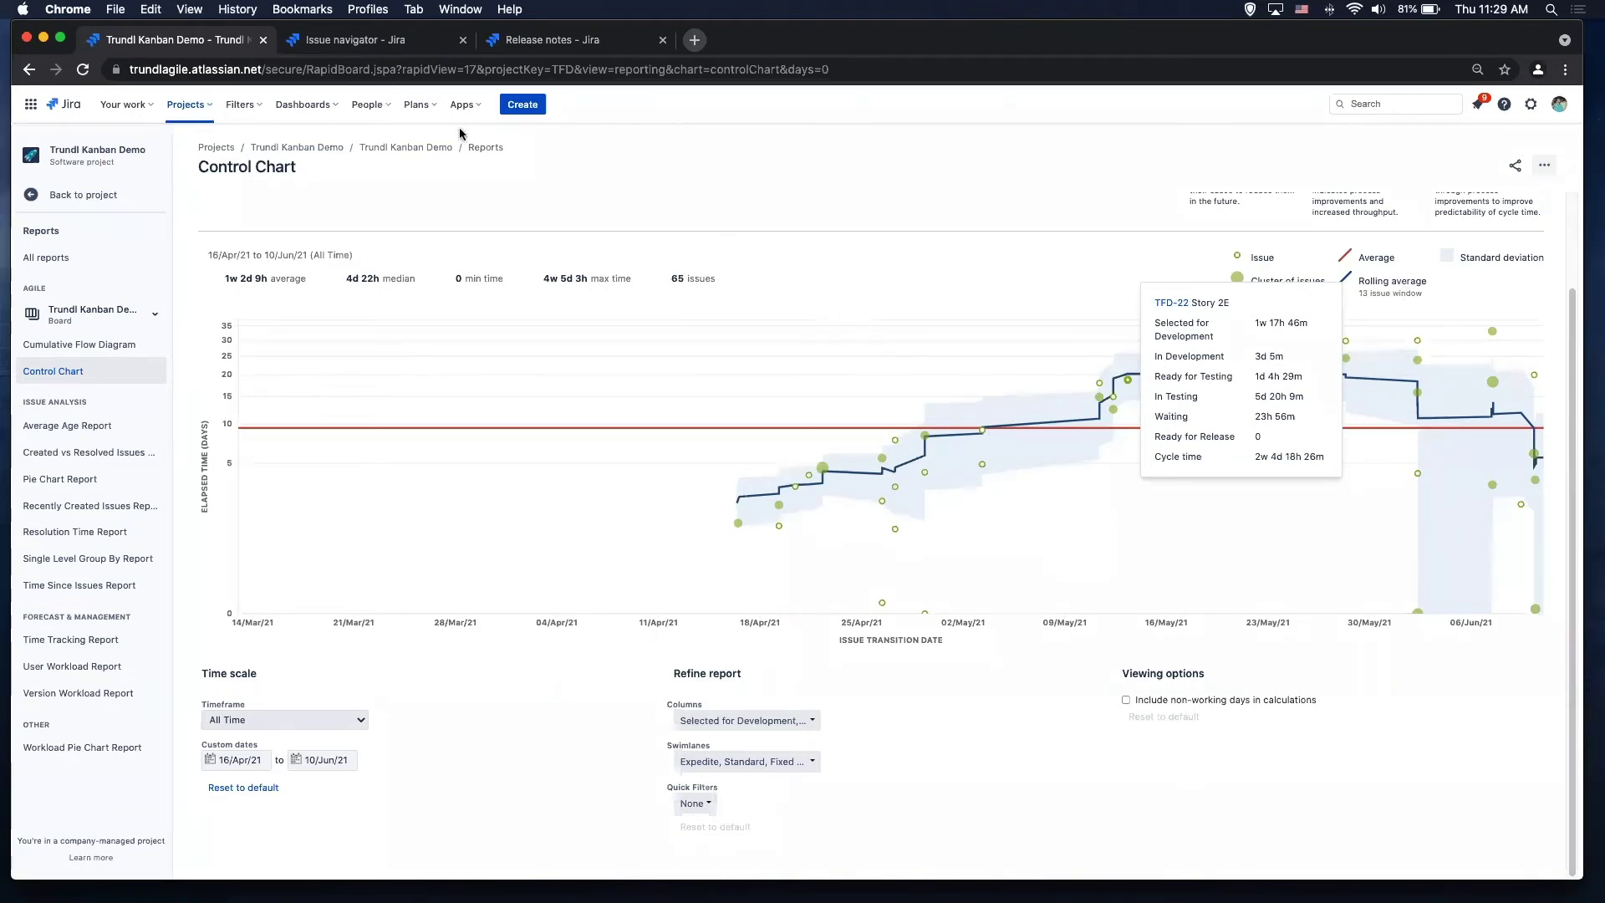
{"action": "left_click", "coordinate": [315, 112]}
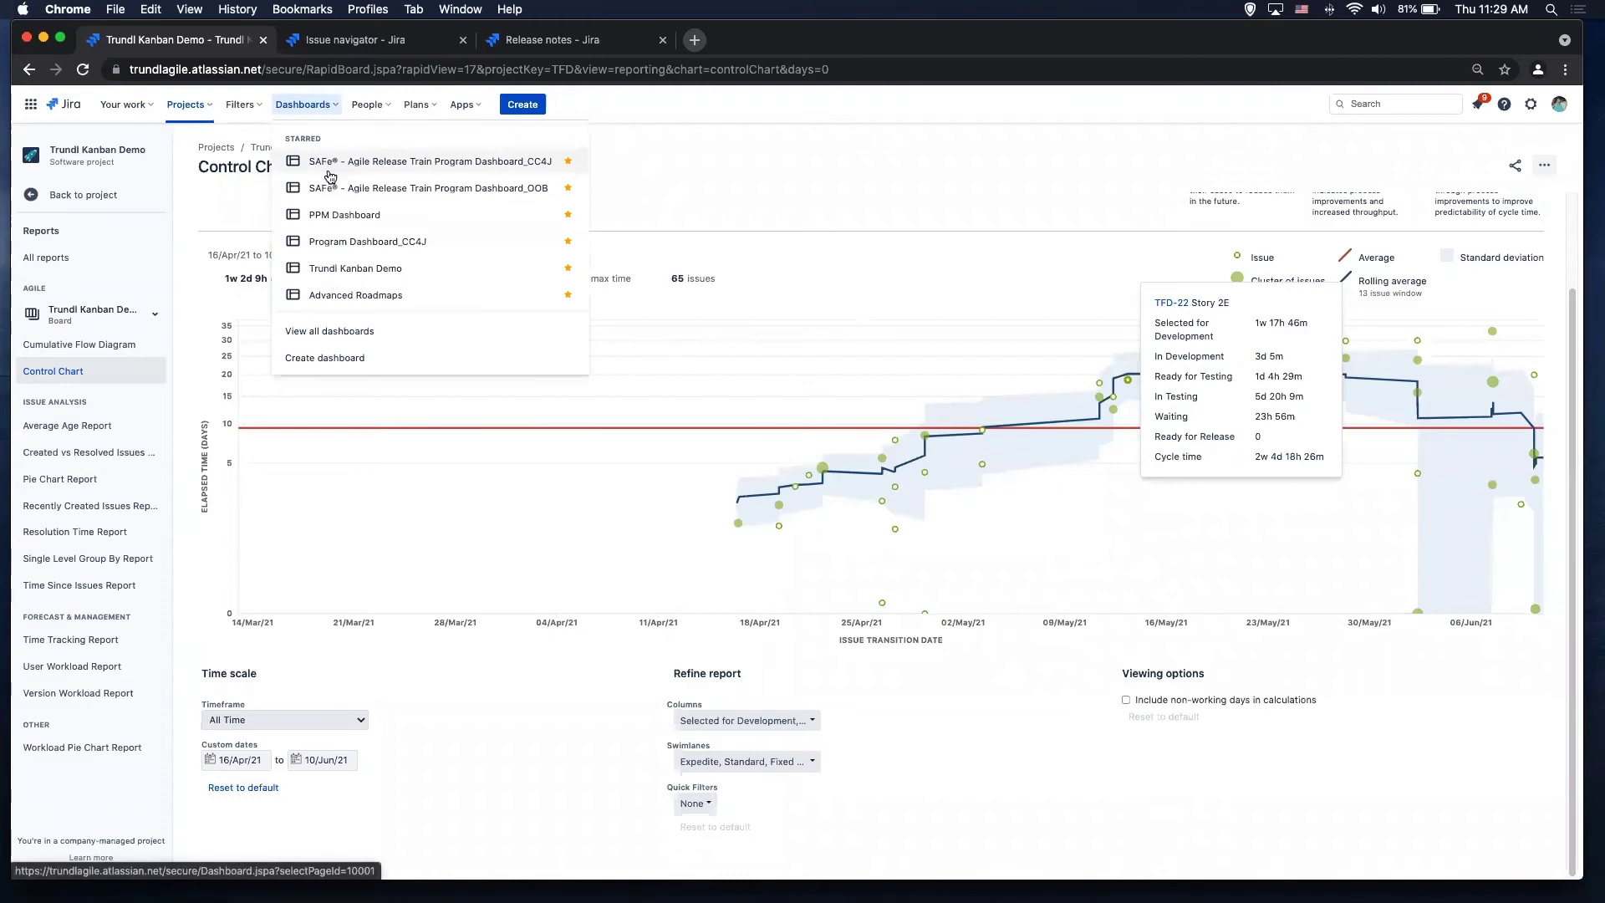
Step: Open the Trundl Kanban Demo dashboard and scroll through its custom chart gadgets
{"action": "left_click", "coordinate": [317, 269], "text": "super"}
{"action": "left_click", "coordinate": [744, 40]}
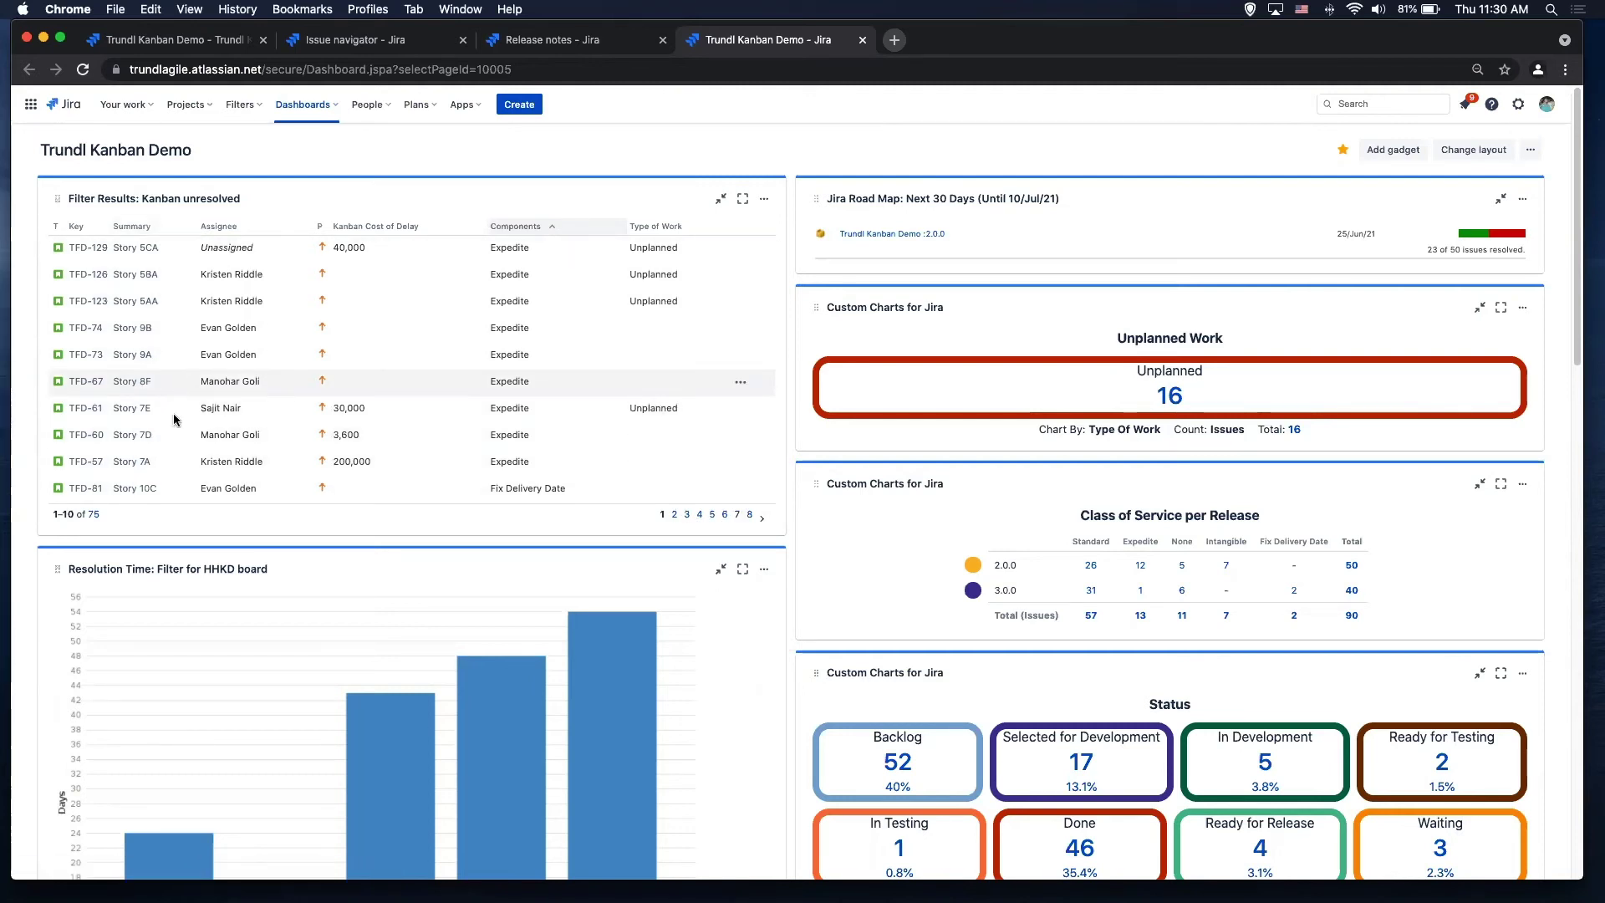
{"action": "scroll", "coordinate": [183, 455], "scroll_direction": "down", "scroll_amount": 5}
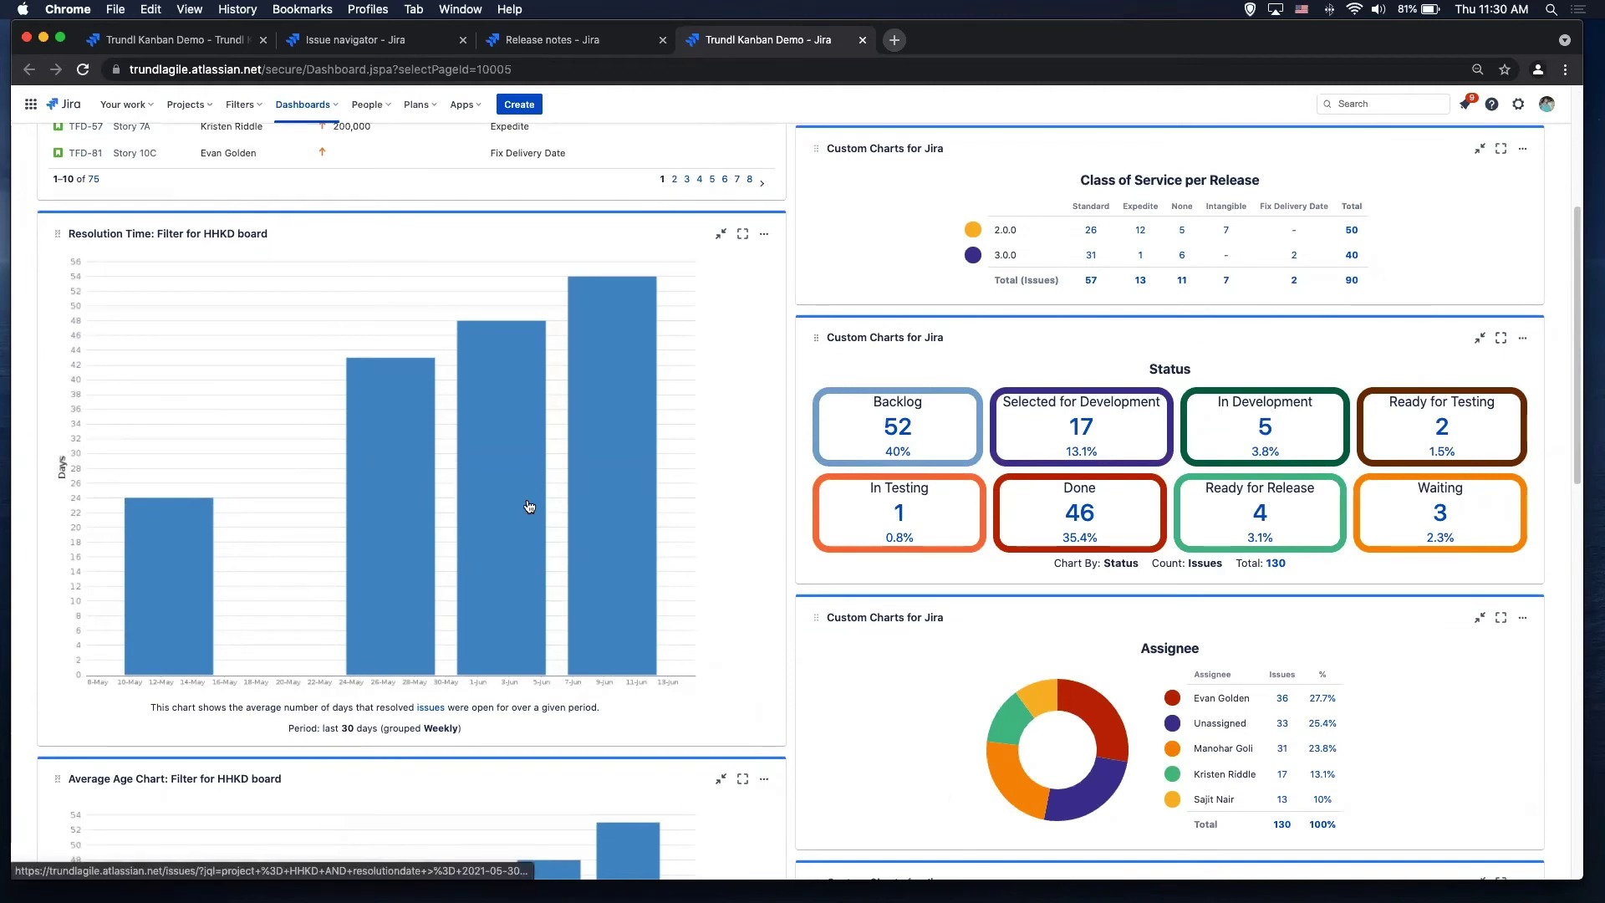
{"action": "scroll", "coordinate": [439, 573], "scroll_direction": "down", "scroll_amount": 4}
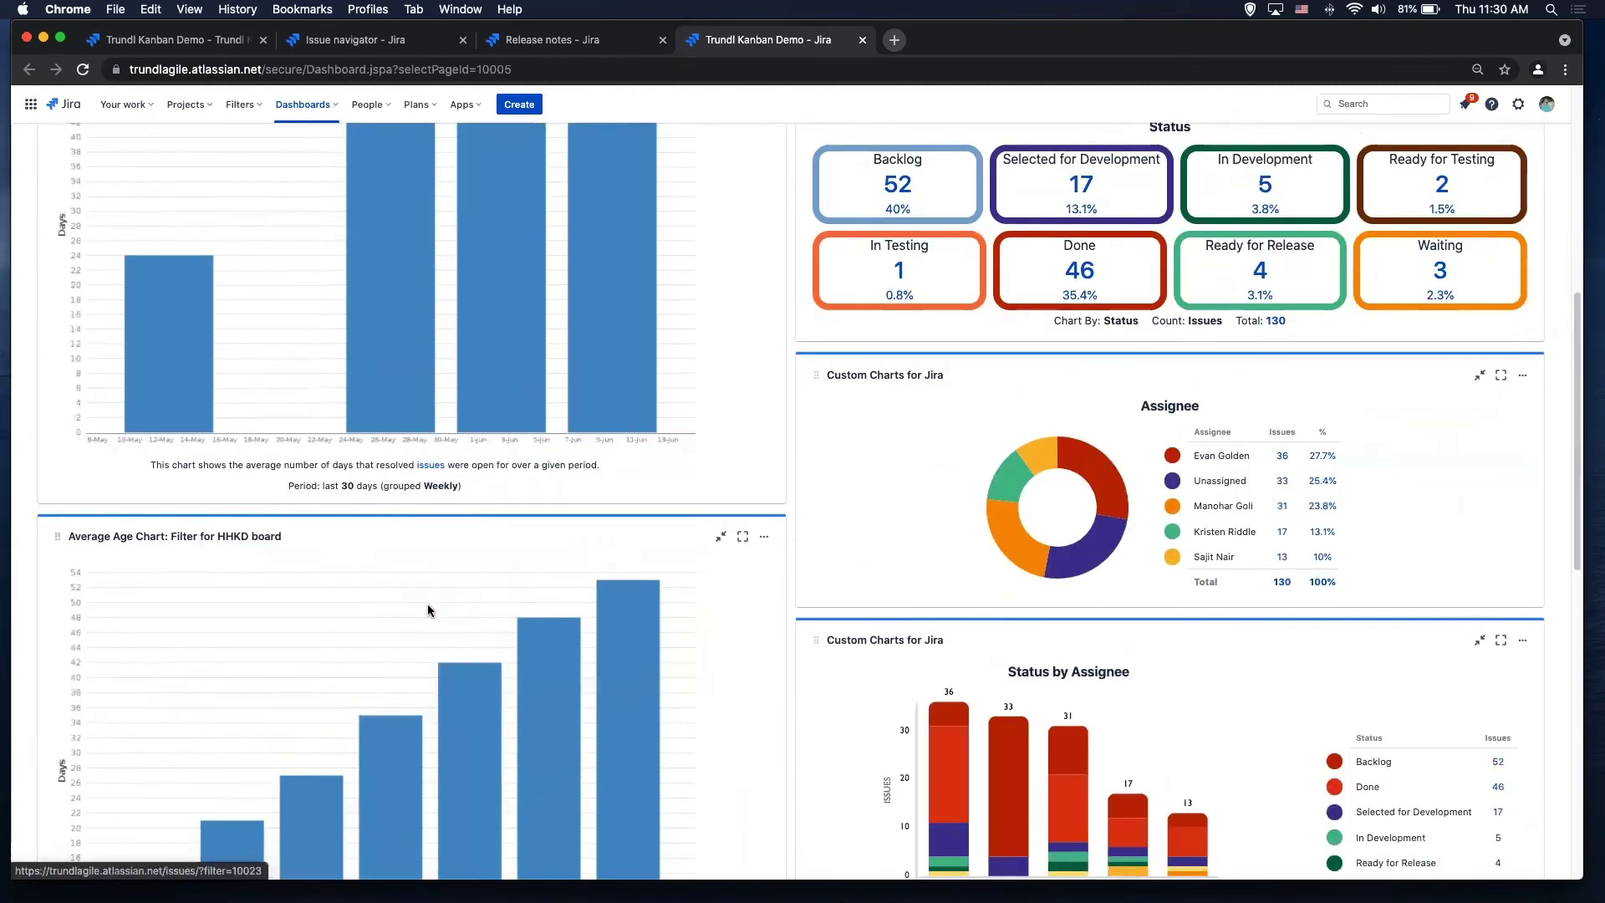
{"action": "scroll", "coordinate": [428, 610], "scroll_direction": "down", "scroll_amount": 4}
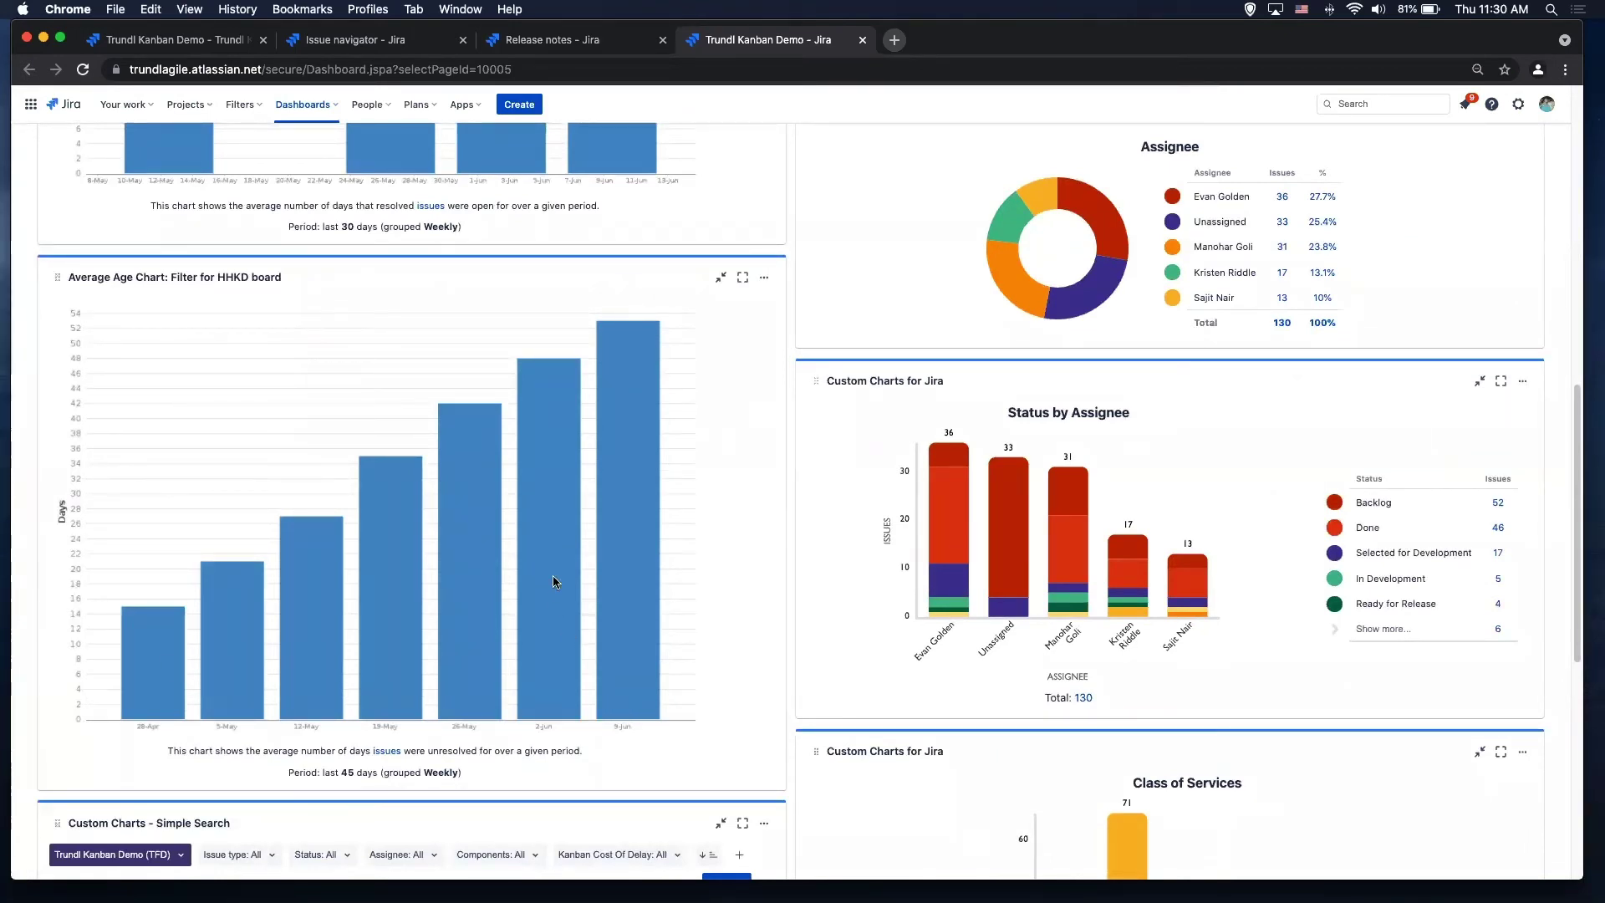
{"action": "scroll", "coordinate": [330, 601], "scroll_direction": "down", "scroll_amount": 5}
{"action": "scroll", "coordinate": [648, 572], "scroll_direction": "up", "scroll_amount": 10}
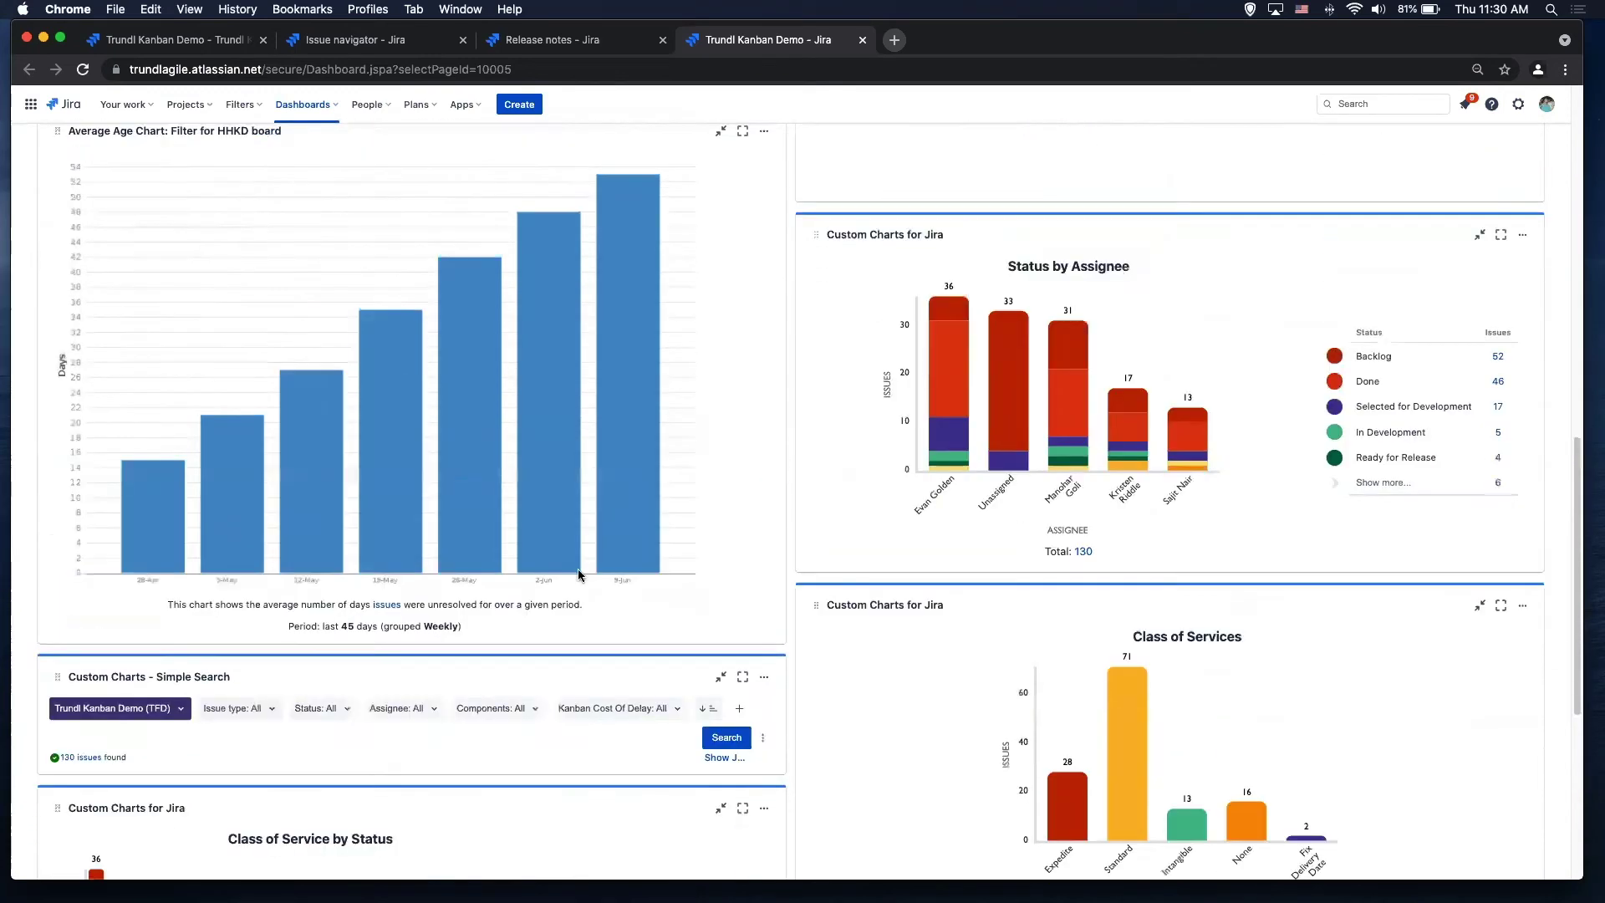
{"action": "scroll", "coordinate": [677, 572], "scroll_direction": "up", "scroll_amount": 3}
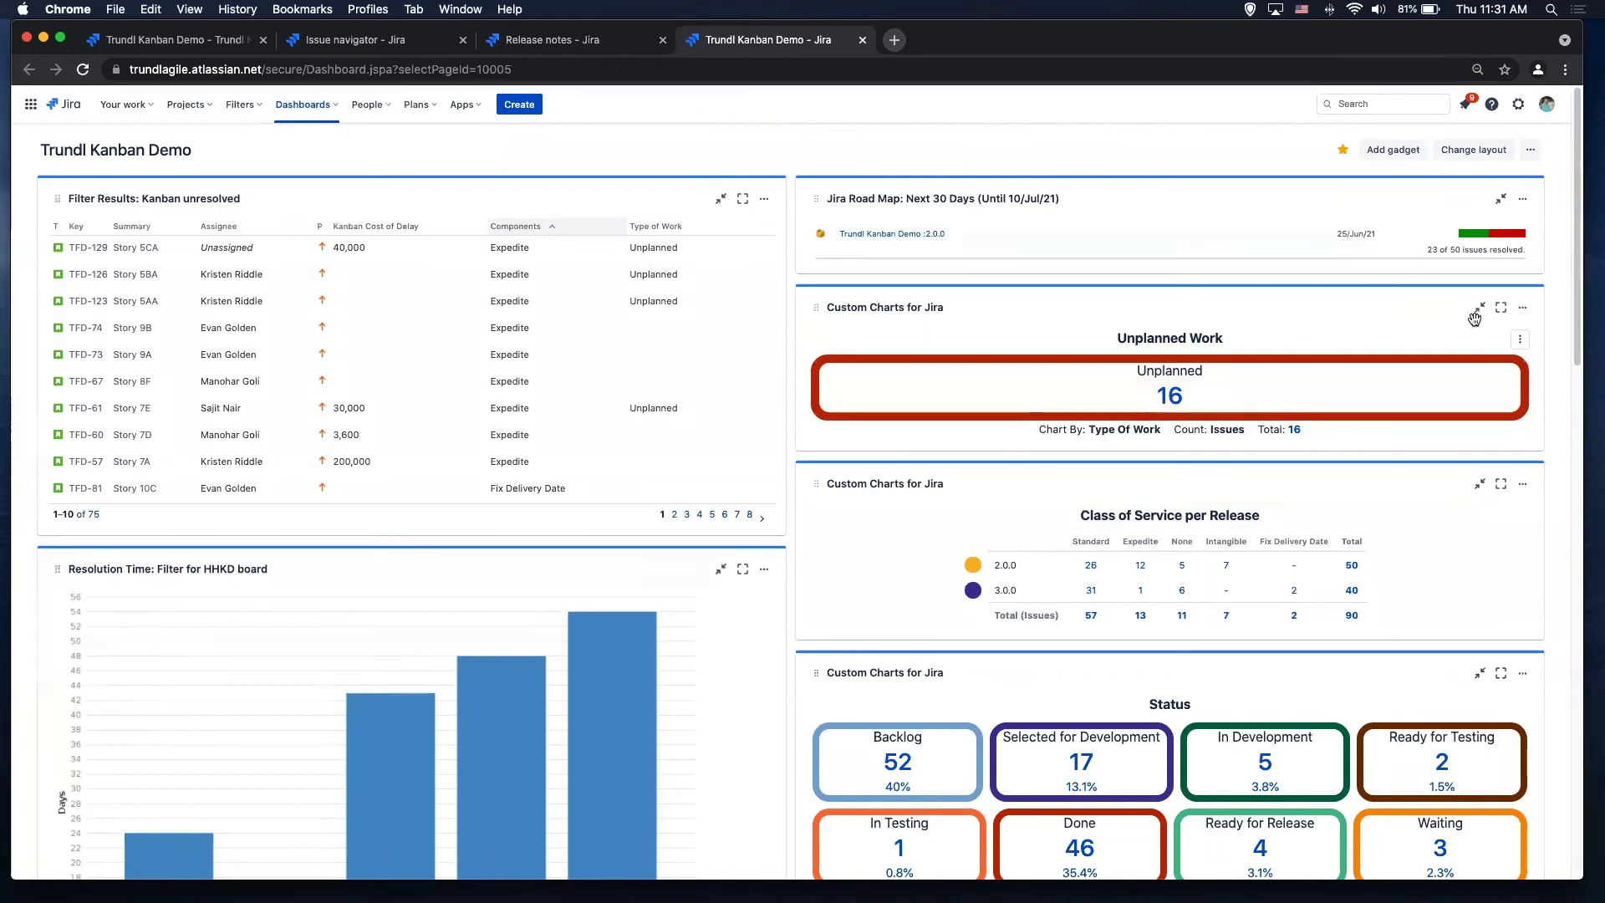
{"action": "left_click", "coordinate": [1523, 309]}
Step: Inspect the Unplanned Work chart's data source, Type Of Work grouping and count field, unchanged
{"action": "left_click", "coordinate": [1459, 400]}
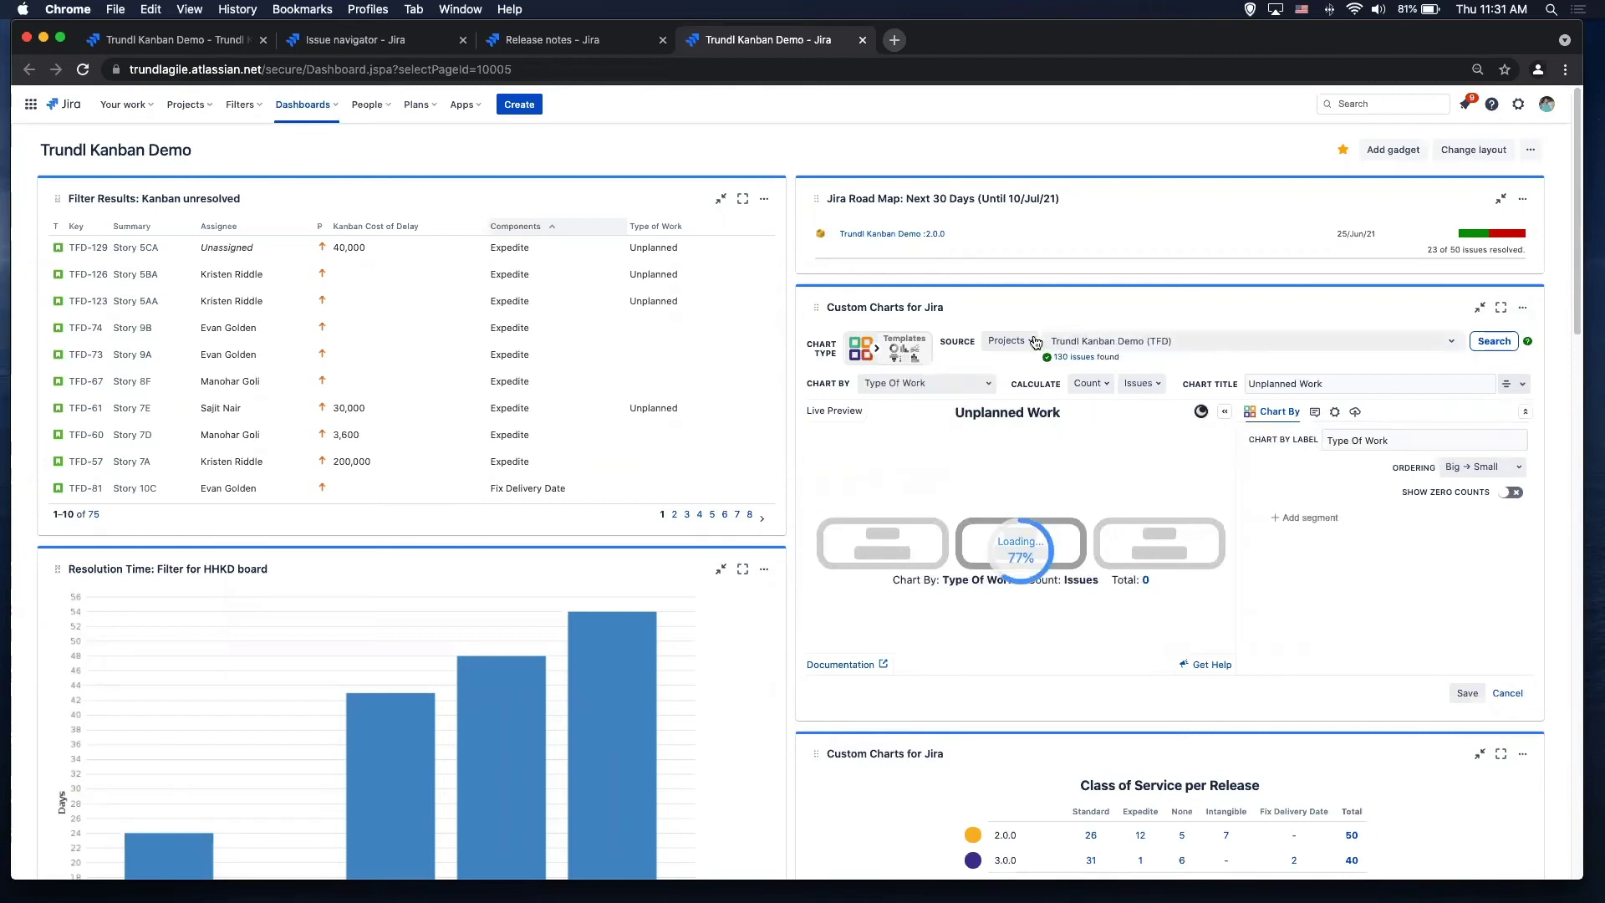
{"action": "left_click", "coordinate": [1015, 341]}
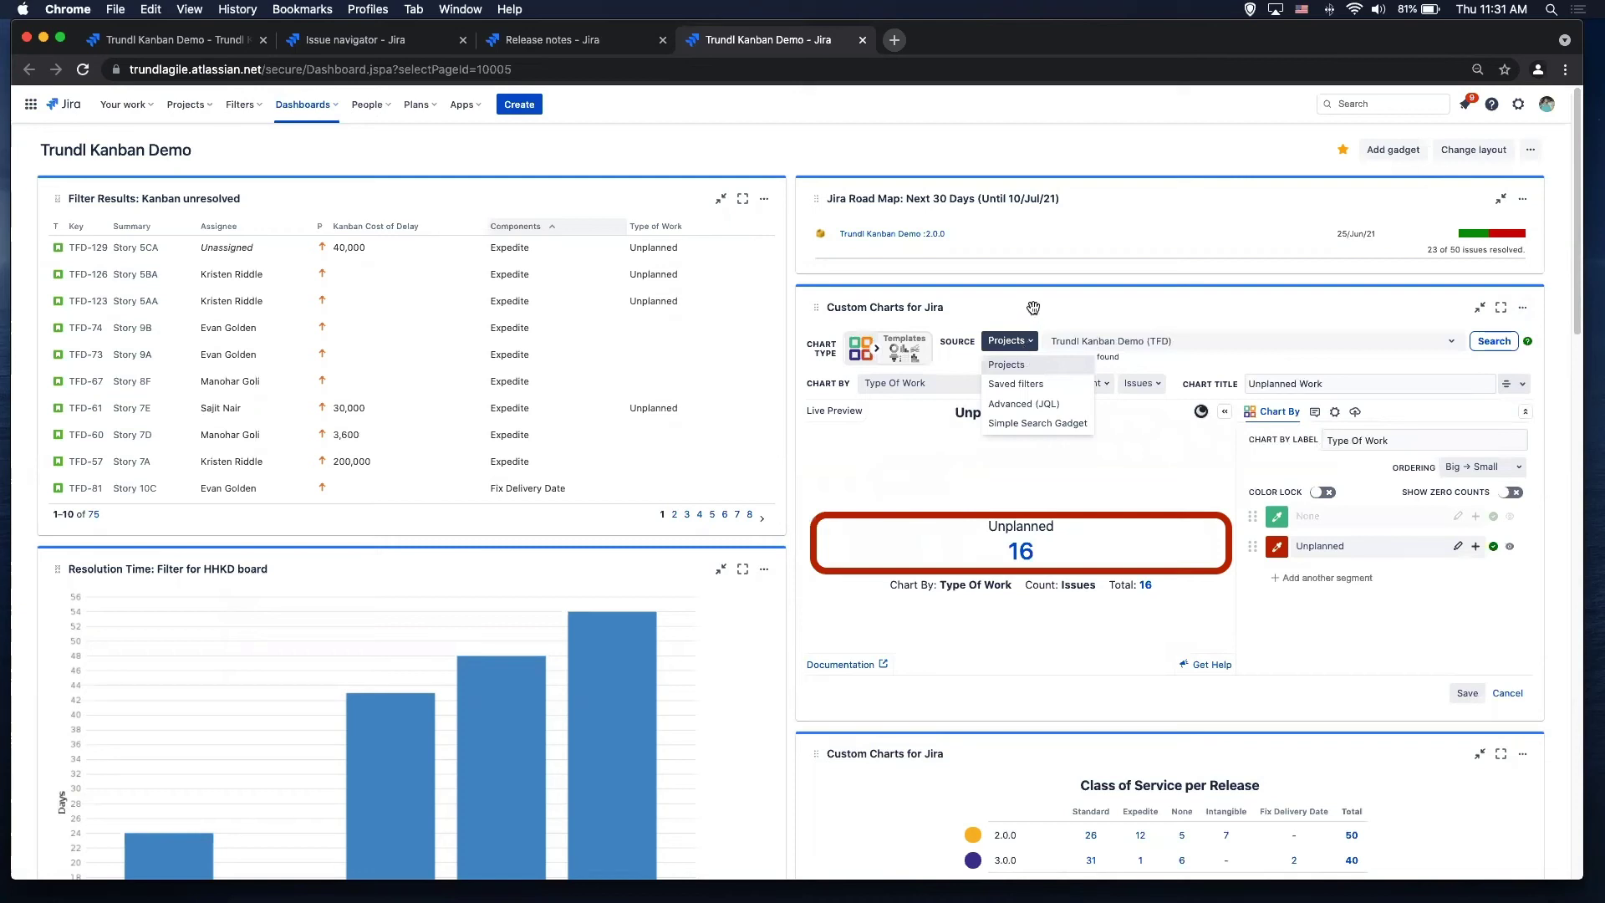
{"action": "left_click", "coordinate": [955, 370]}
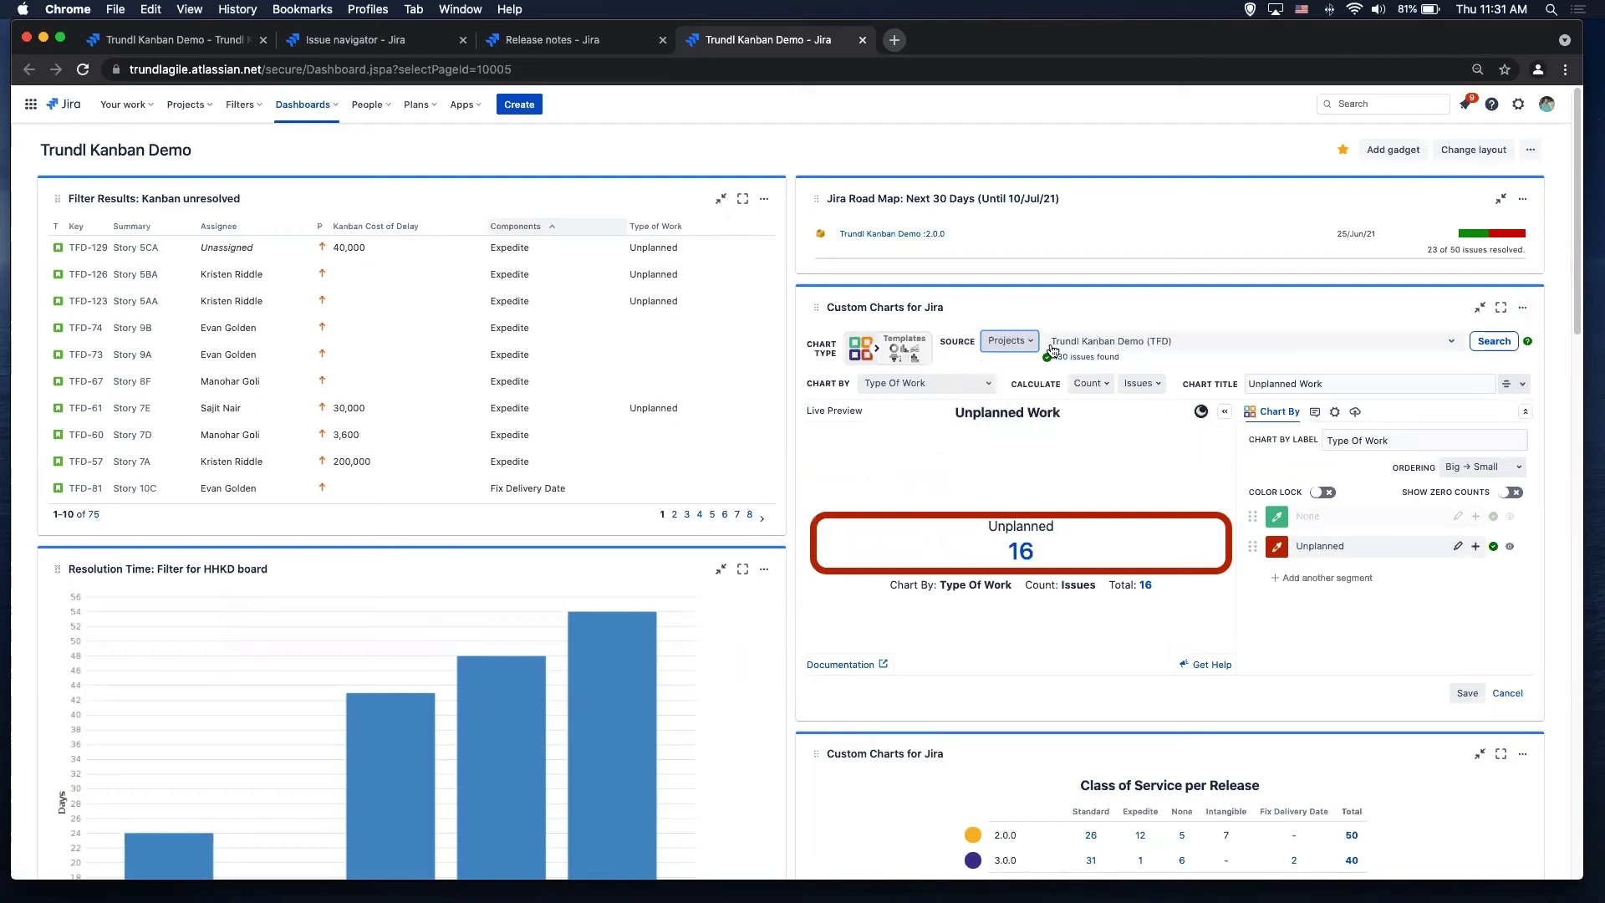
{"action": "left_click", "coordinate": [963, 384]}
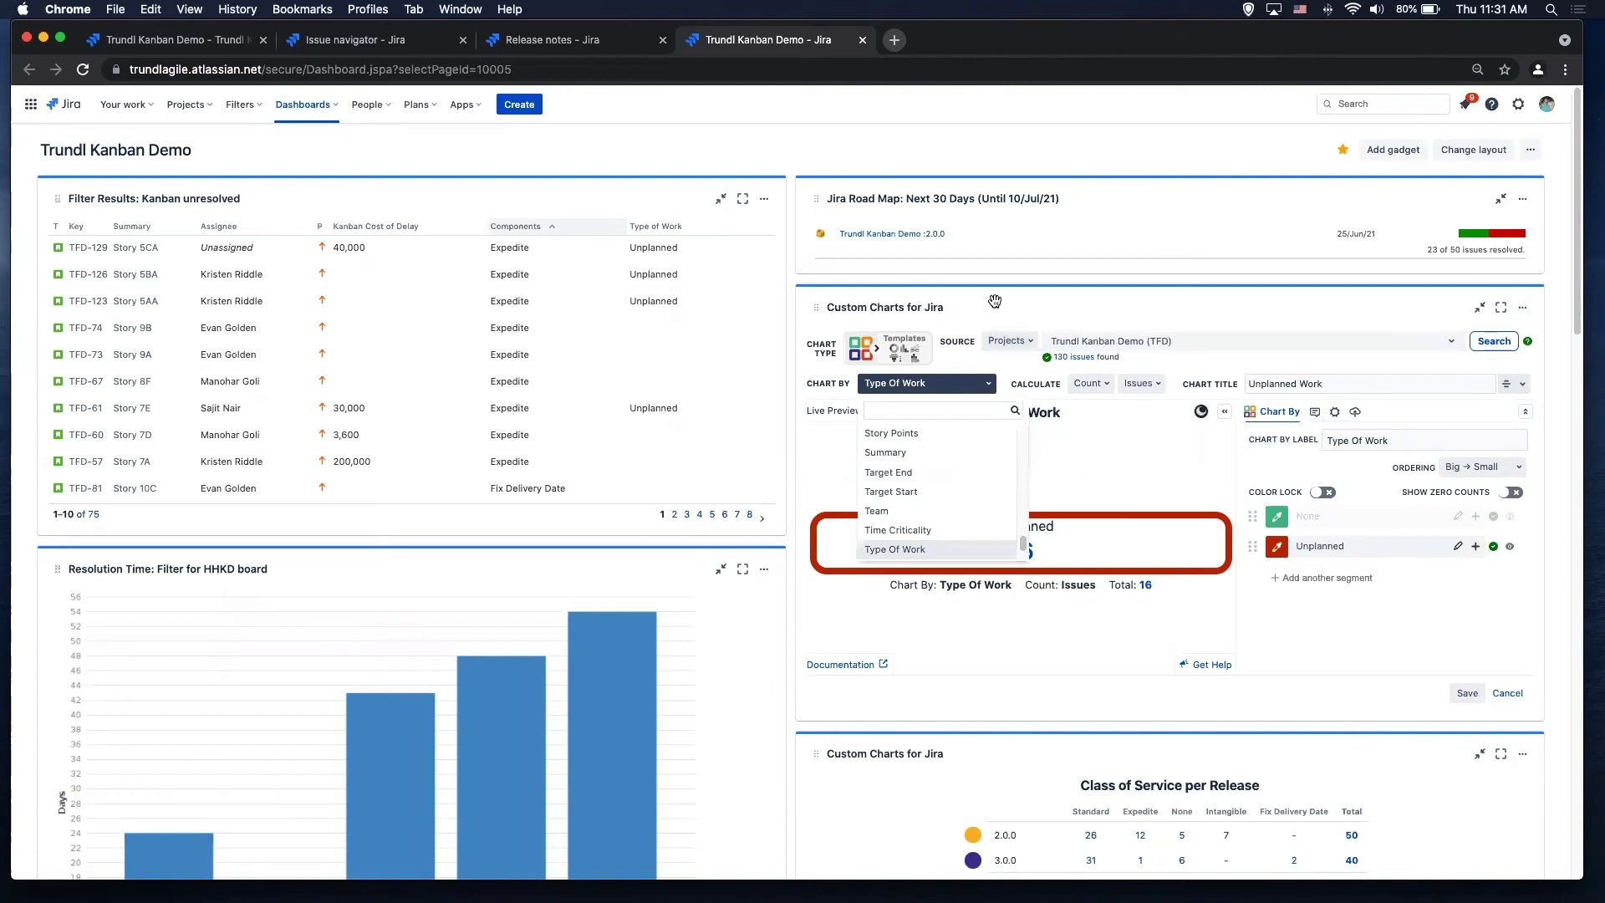
{"action": "key", "text": "Escape"}
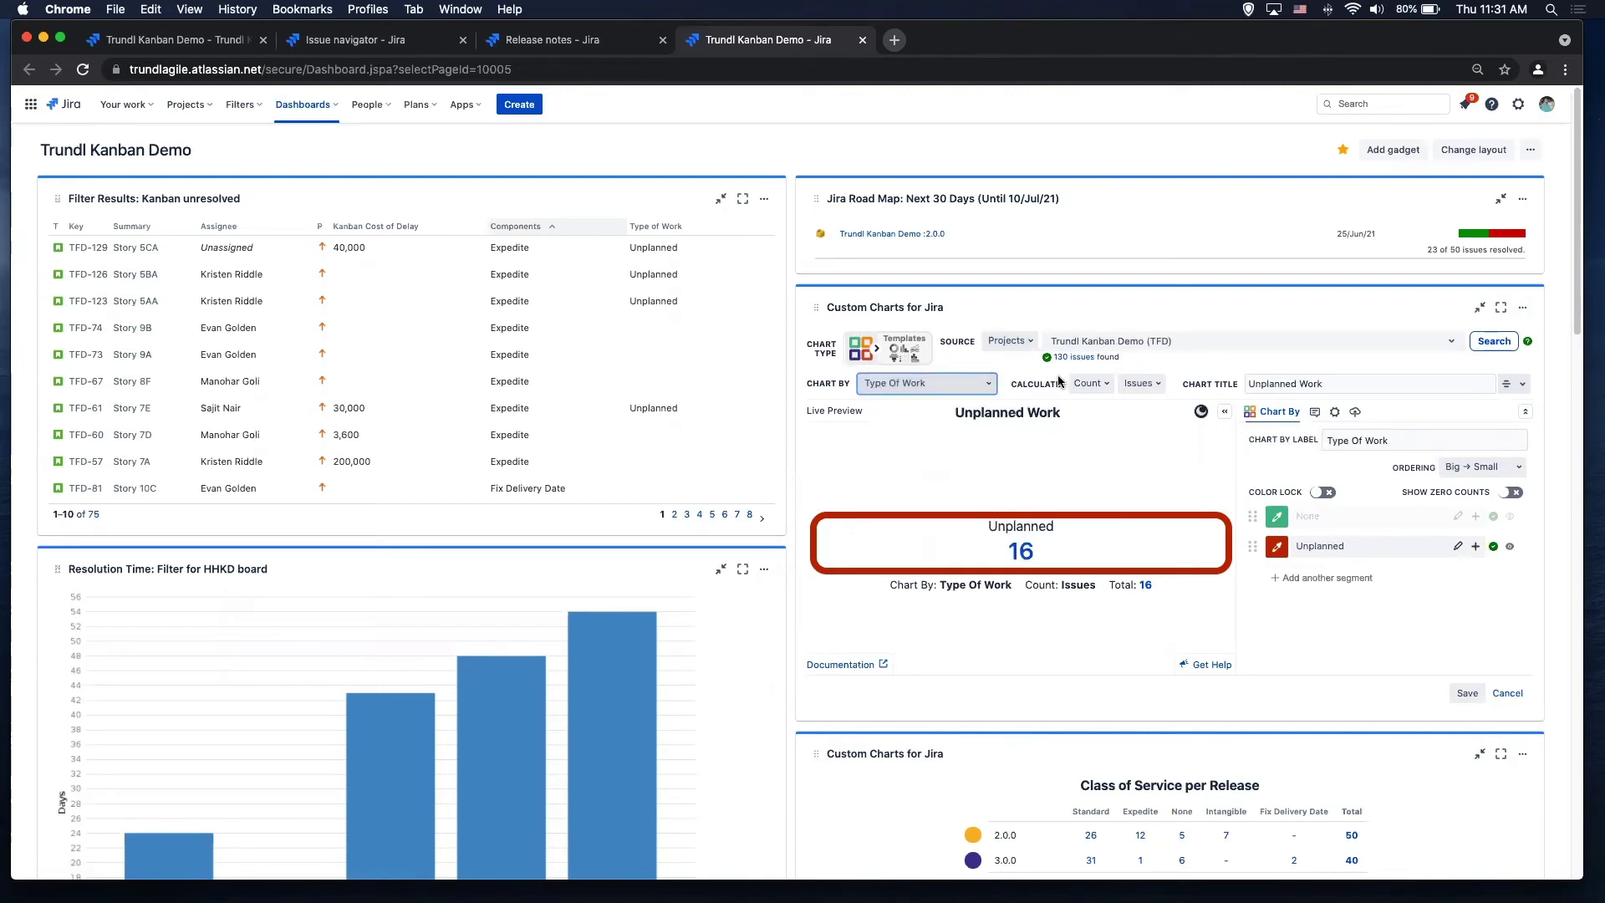
{"action": "left_click", "coordinate": [1092, 388]}
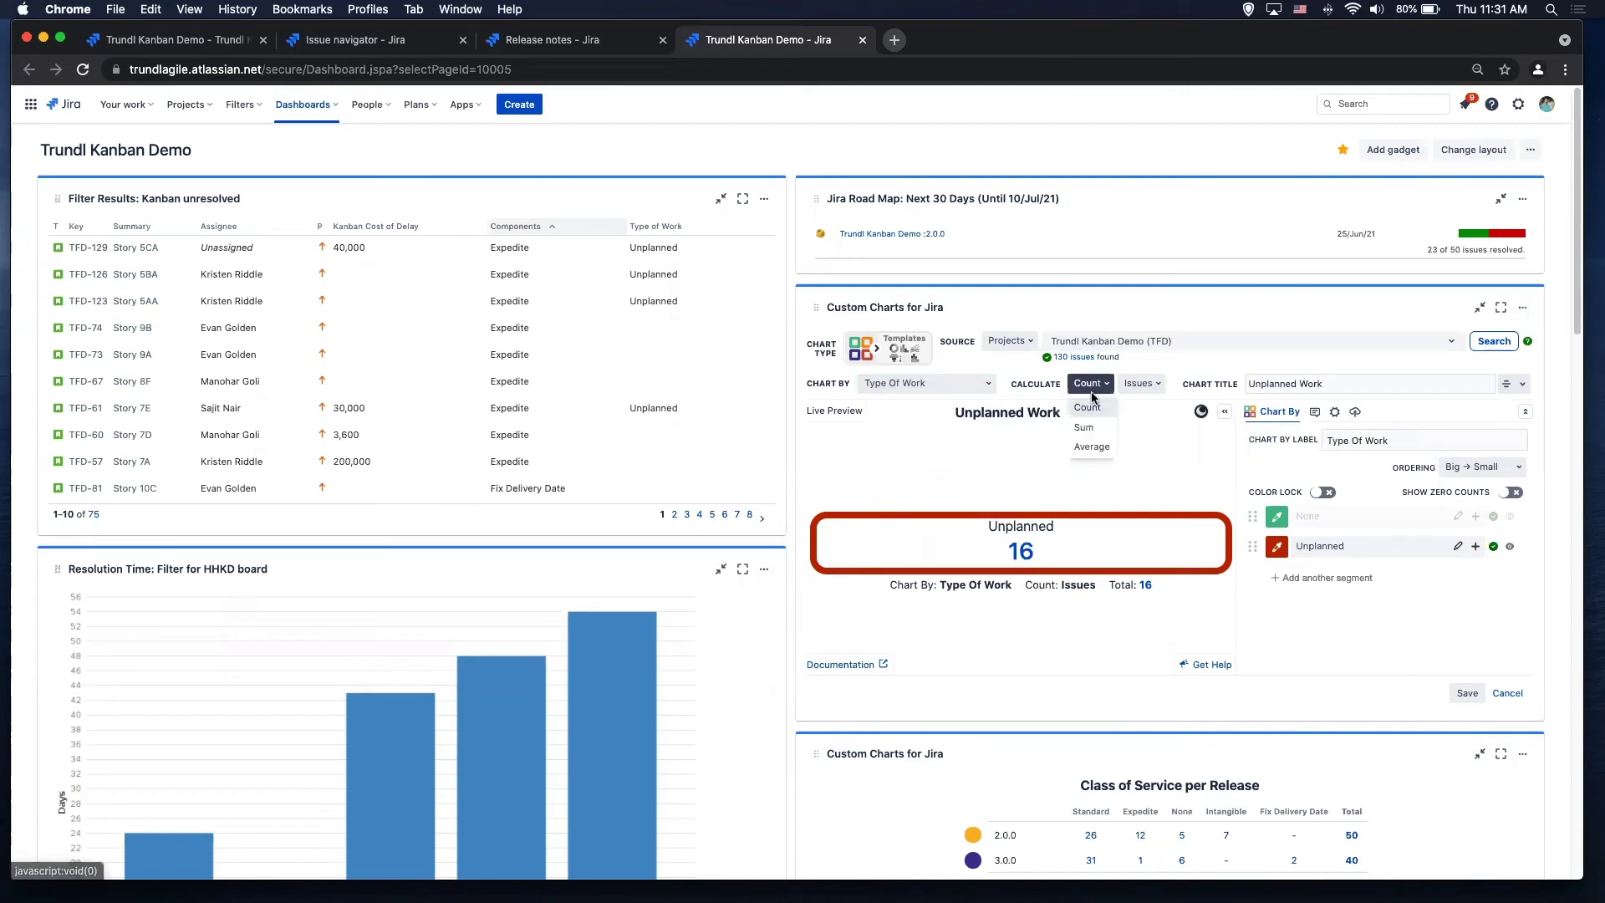
{"action": "left_click", "coordinate": [1140, 383]}
{"action": "scroll", "coordinate": [1151, 554], "scroll_direction": "down", "scroll_amount": 5}
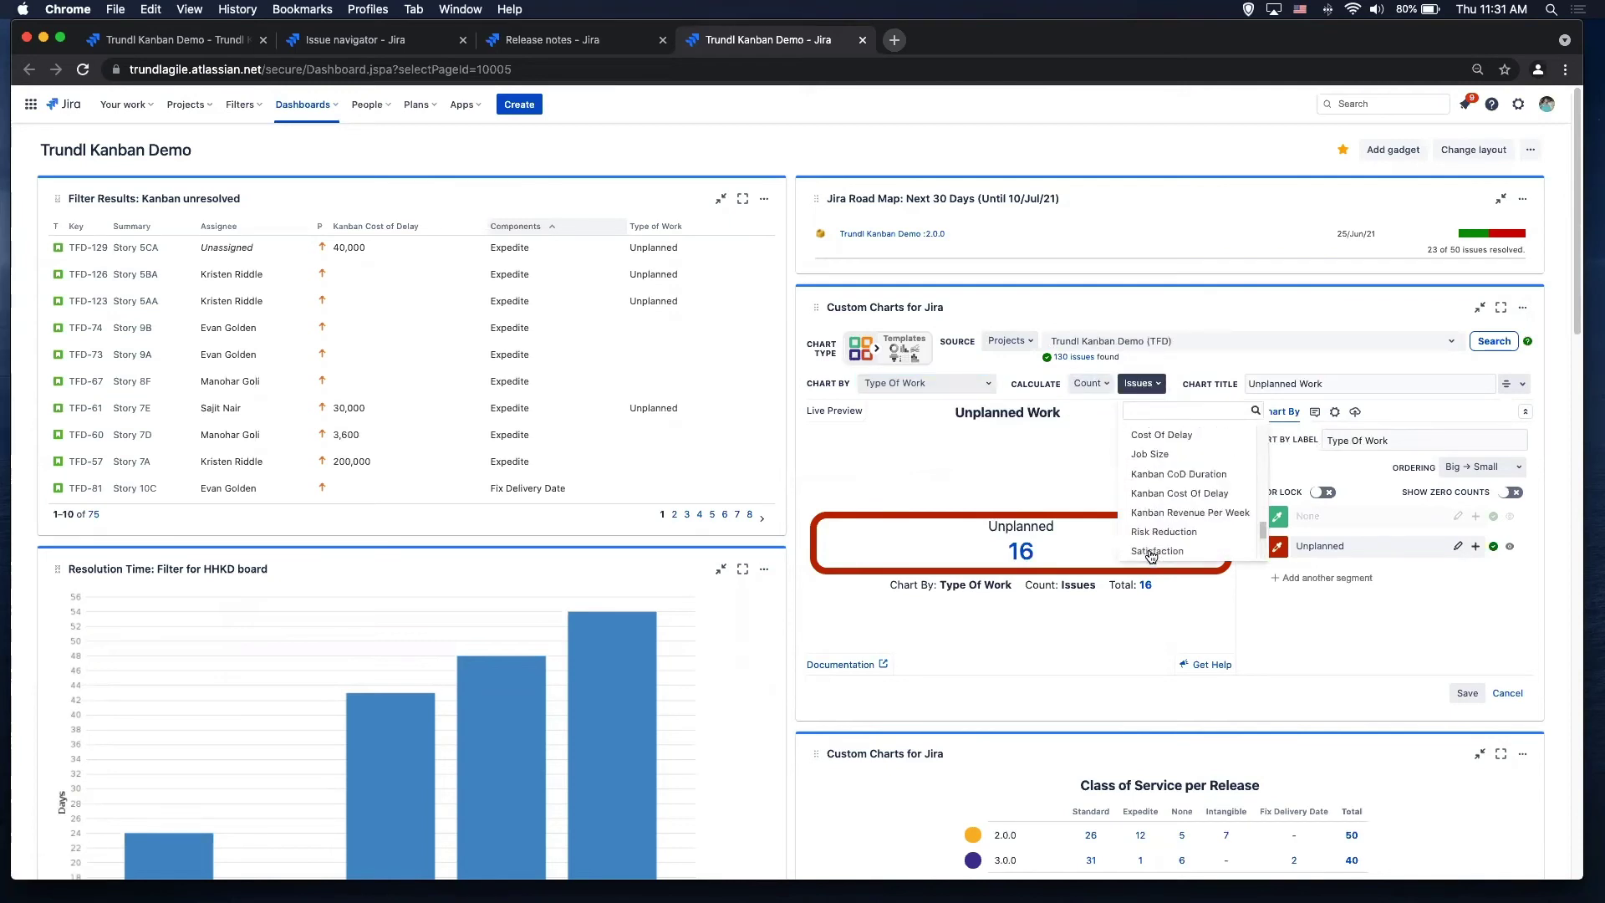
{"action": "scroll", "coordinate": [1151, 554], "scroll_direction": "up", "scroll_amount": 6}
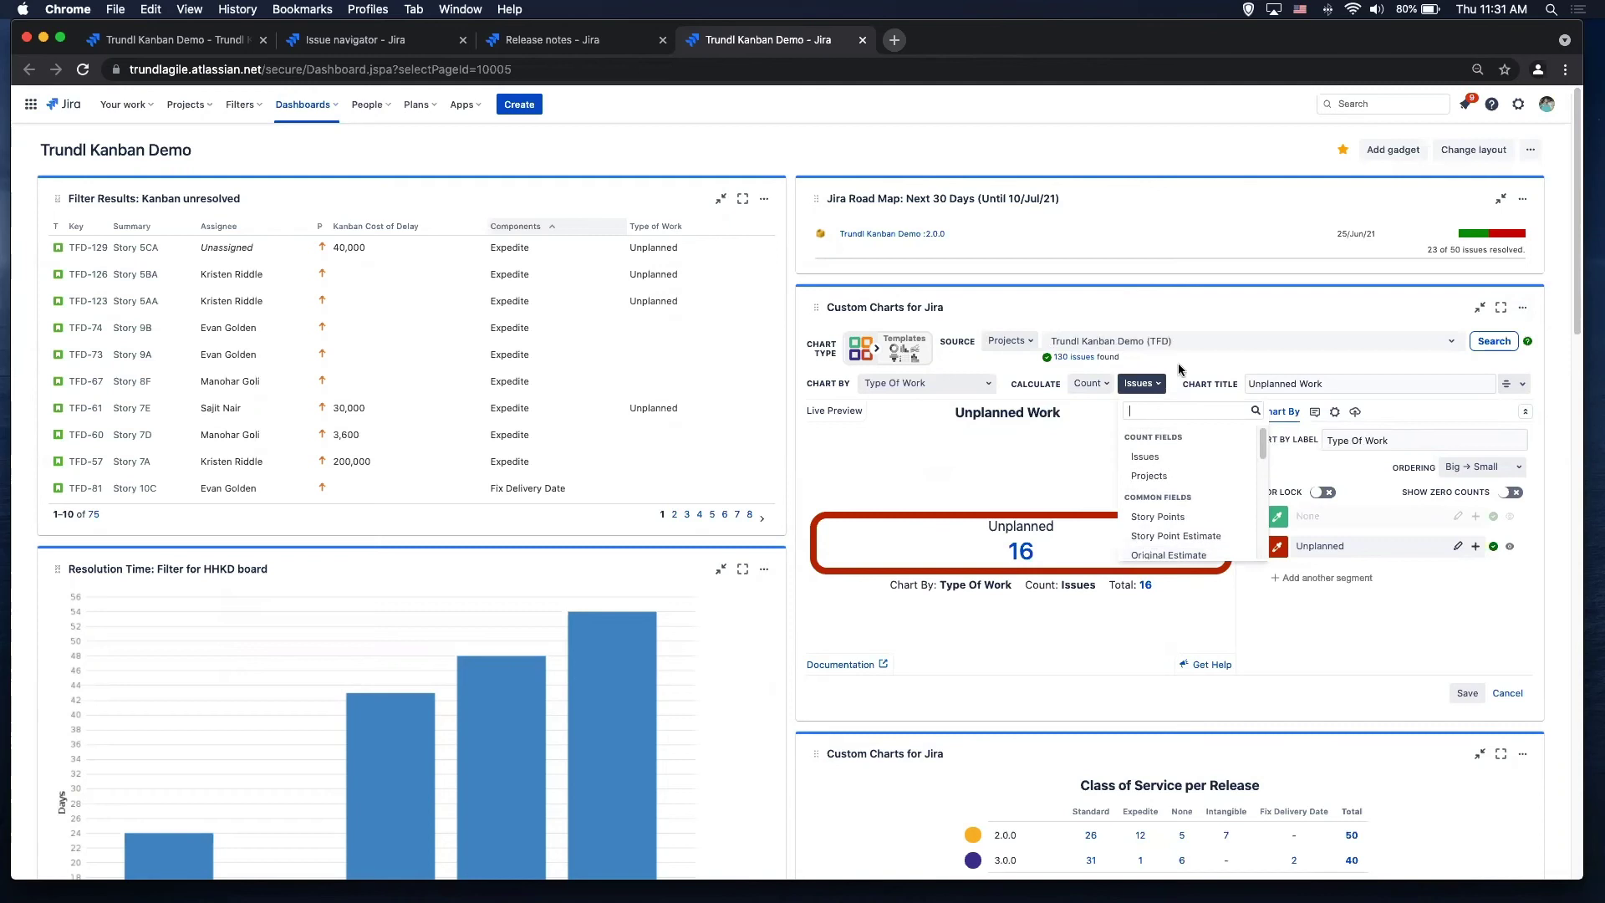
{"action": "left_click", "coordinate": [1053, 452]}
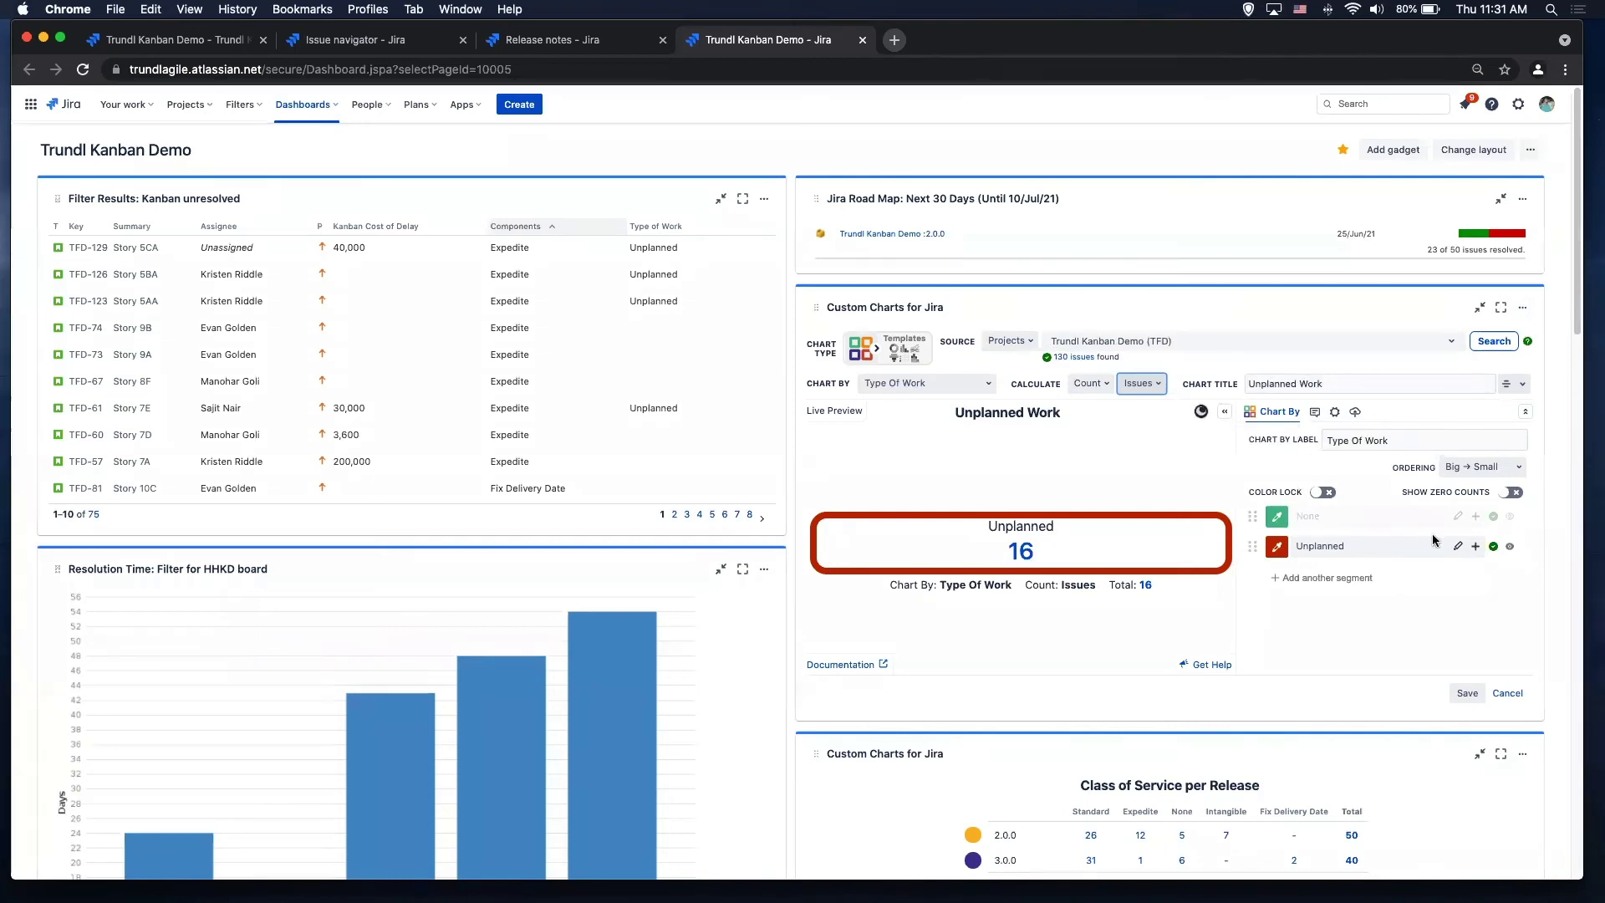
Step: Preview the hidden None segment and its colour choices, leaving it hidden
{"action": "left_click", "coordinate": [1509, 519]}
{"action": "left_click", "coordinate": [1509, 519]}
{"action": "left_click", "coordinate": [1509, 519]}
{"action": "left_click", "coordinate": [1509, 520]}
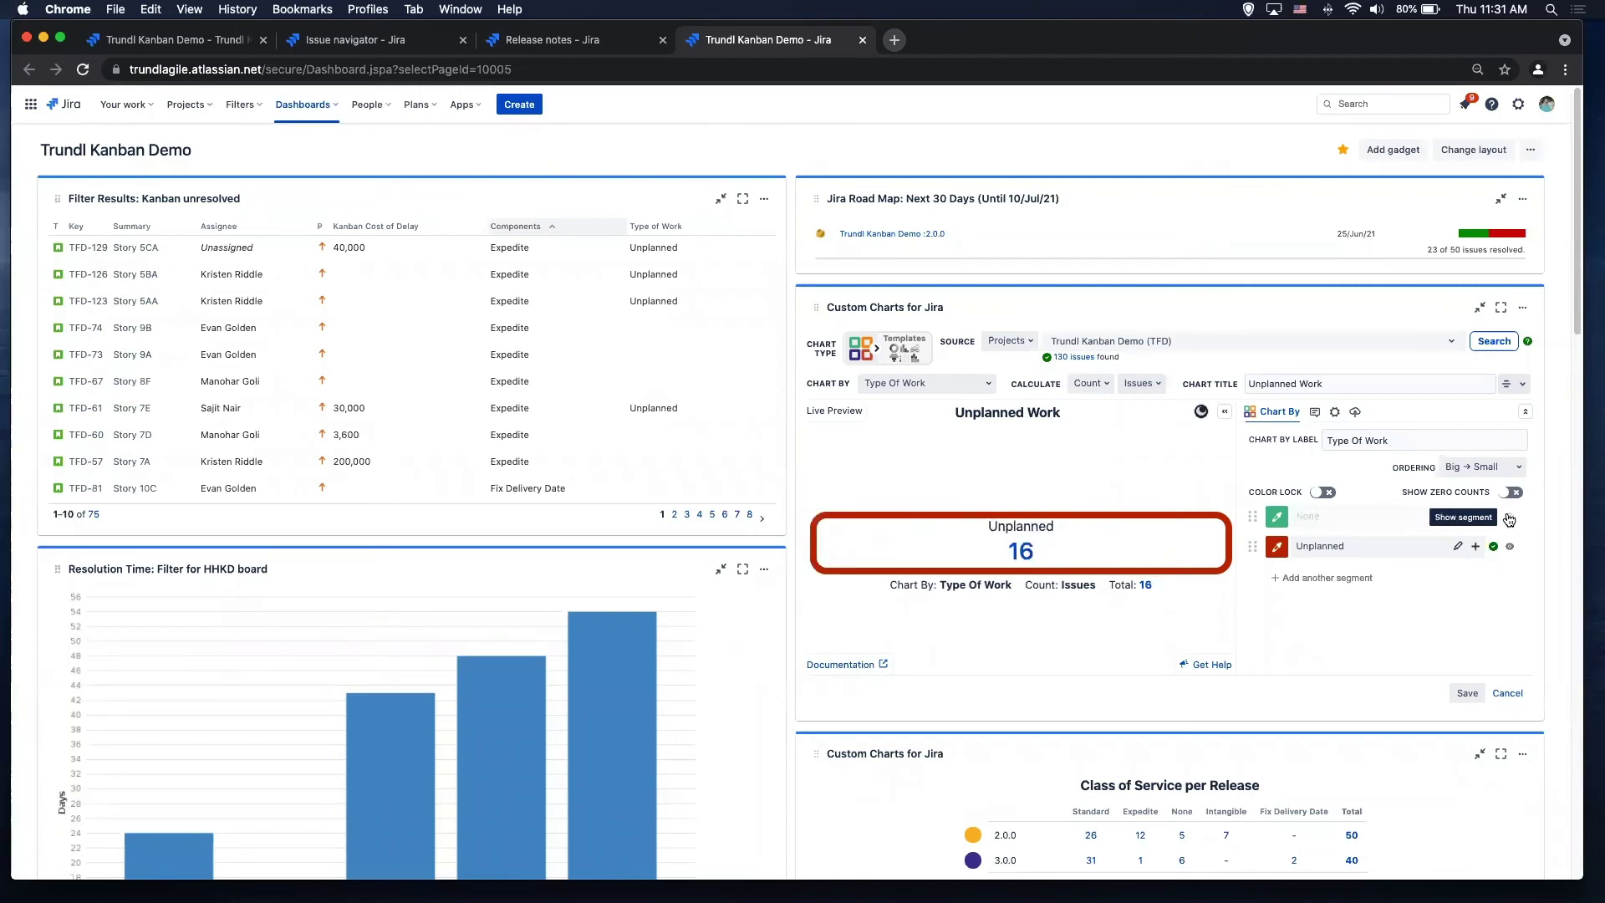
{"action": "left_click", "coordinate": [1276, 517]}
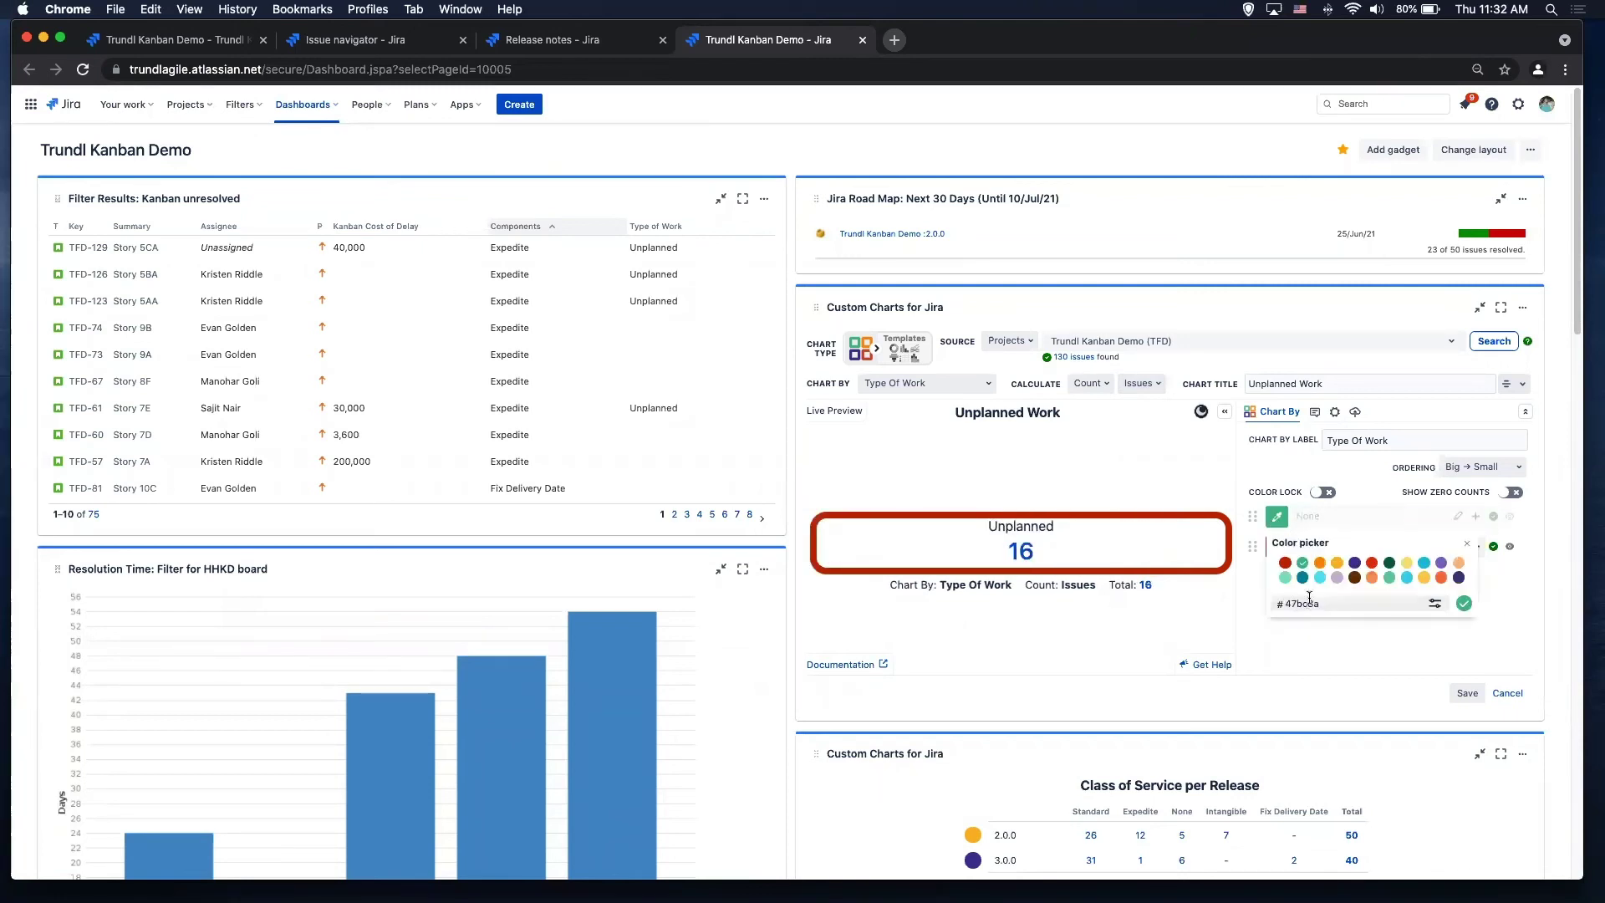
{"action": "left_click", "coordinate": [1248, 477]}
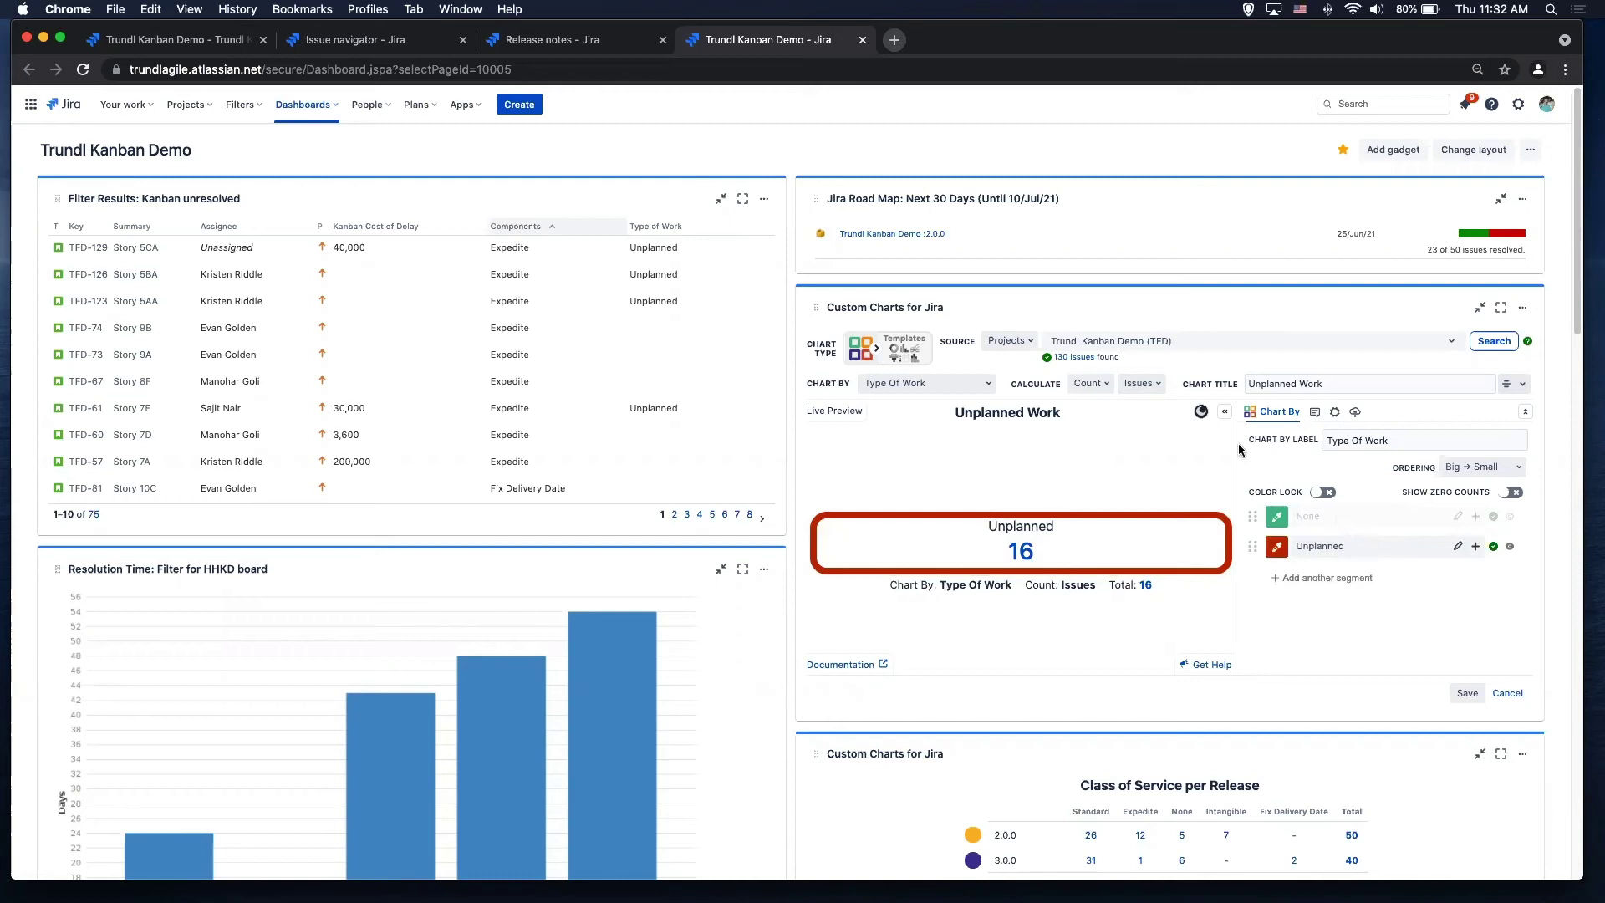
Step: Keep the light preview theme and Big → Small ordering, and save the chart
{"action": "left_click", "coordinate": [1201, 413]}
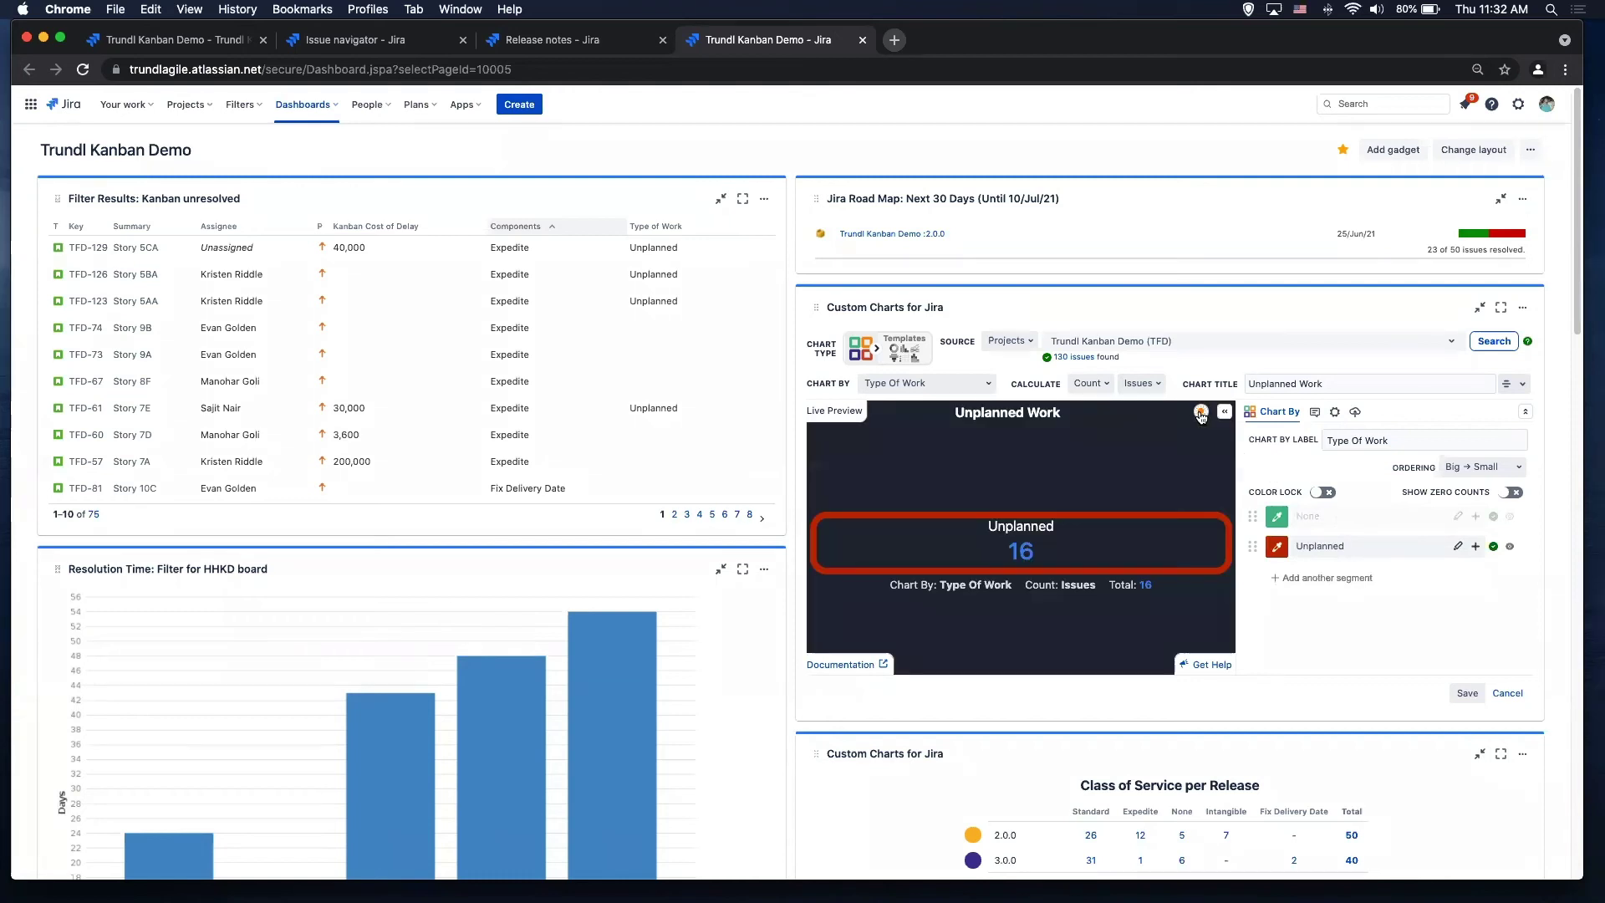
{"action": "left_click", "coordinate": [1203, 412]}
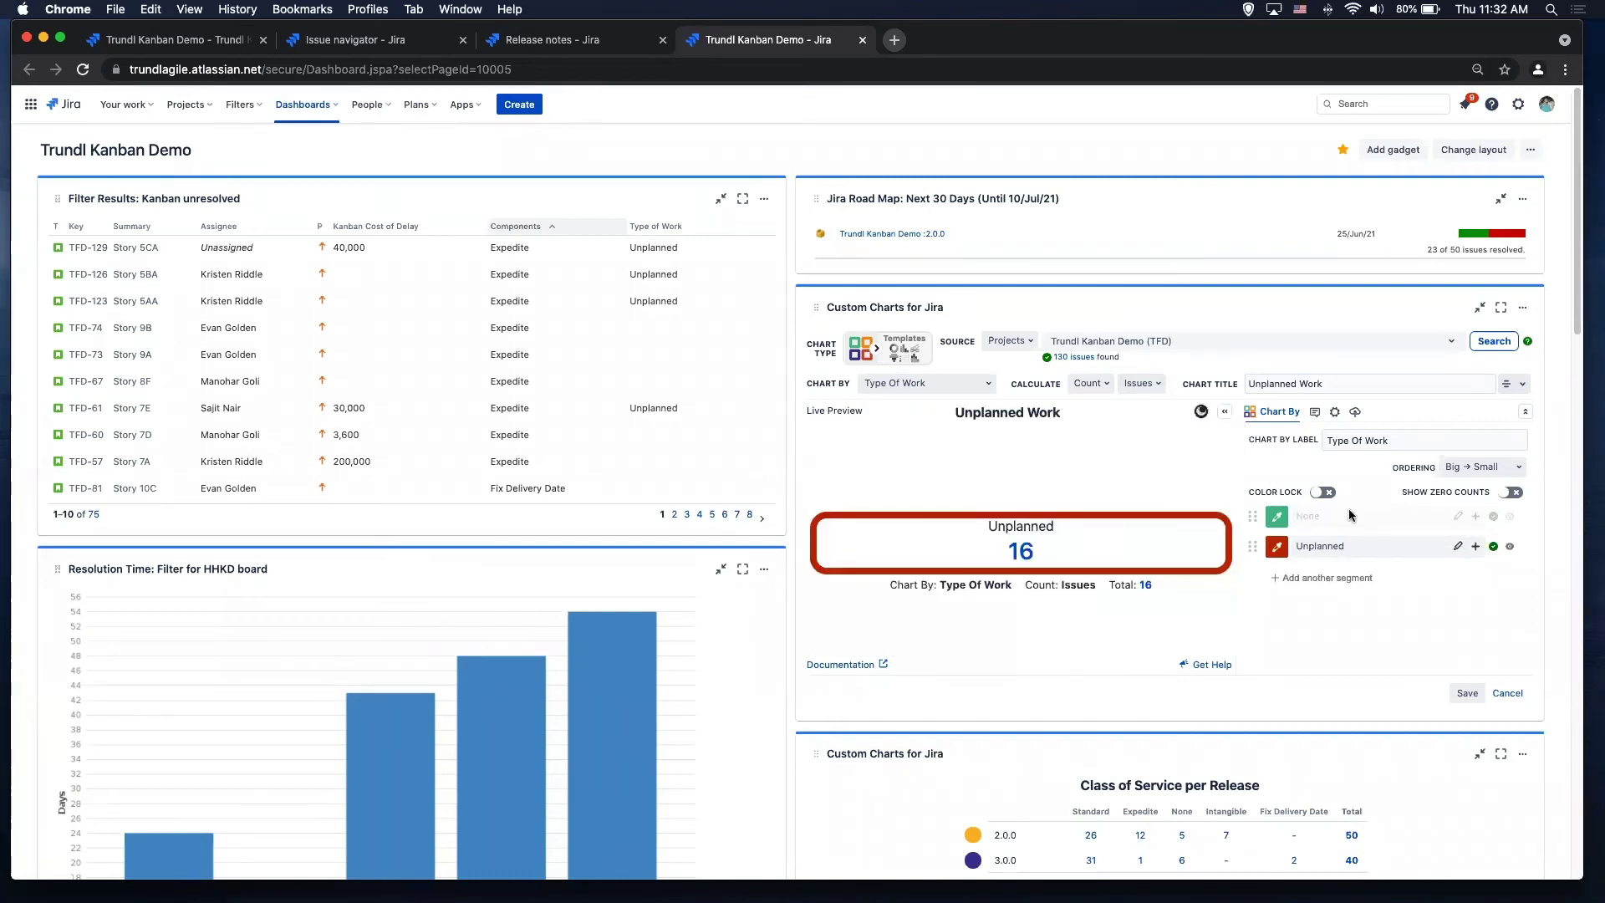
{"action": "left_click", "coordinate": [1471, 468]}
{"action": "left_click", "coordinate": [1472, 468]}
{"action": "left_click", "coordinate": [1330, 410]}
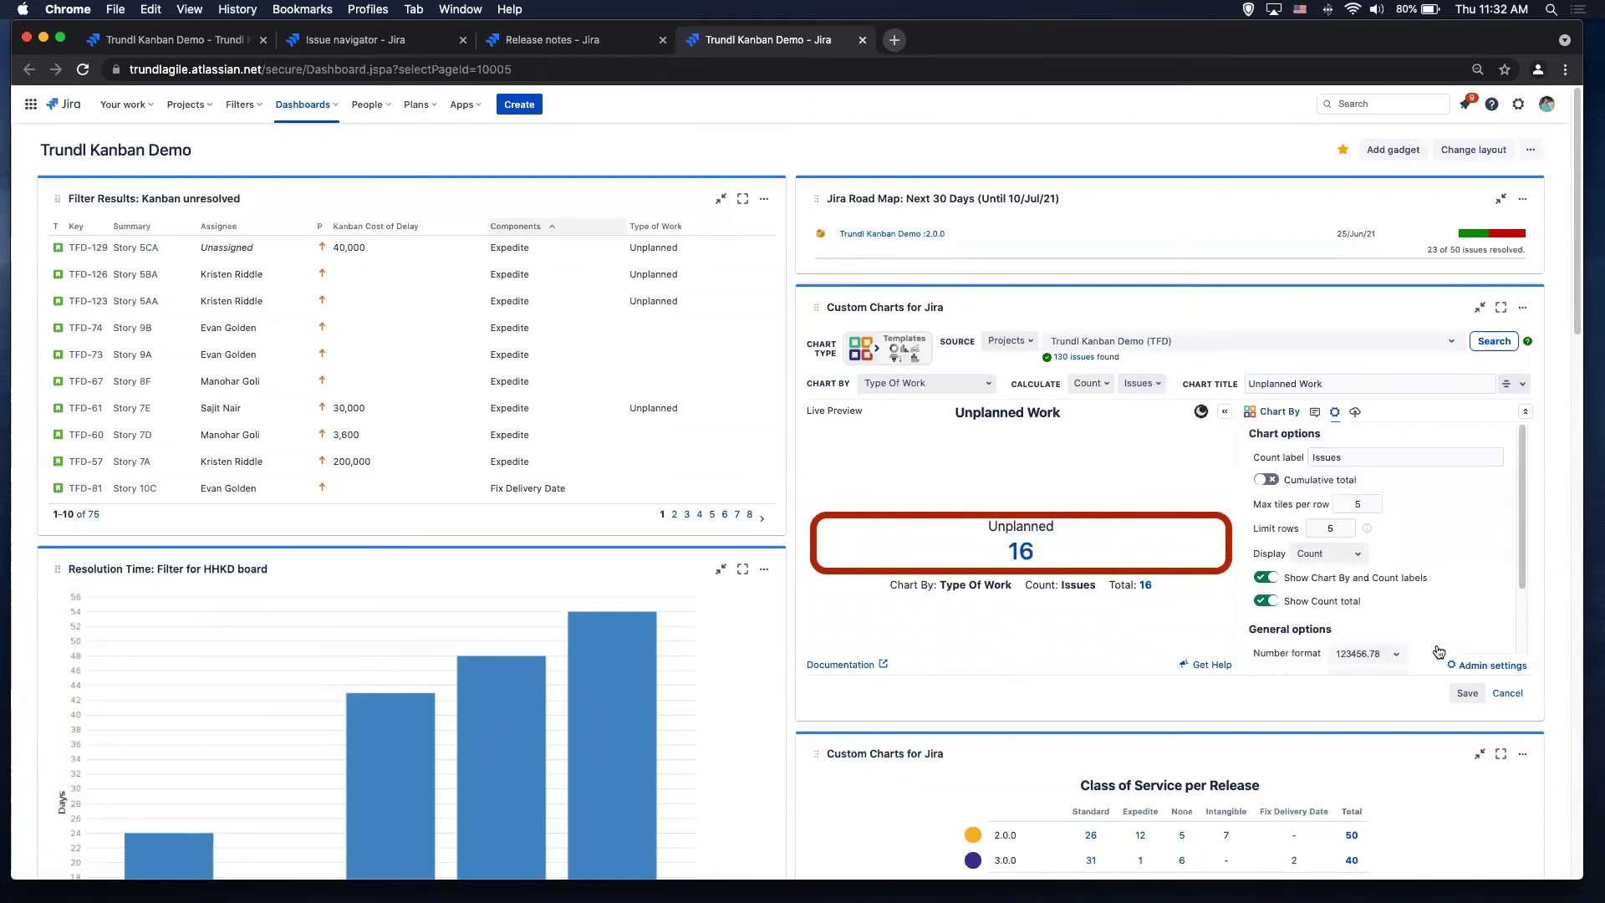
{"action": "left_click", "coordinate": [1507, 693]}
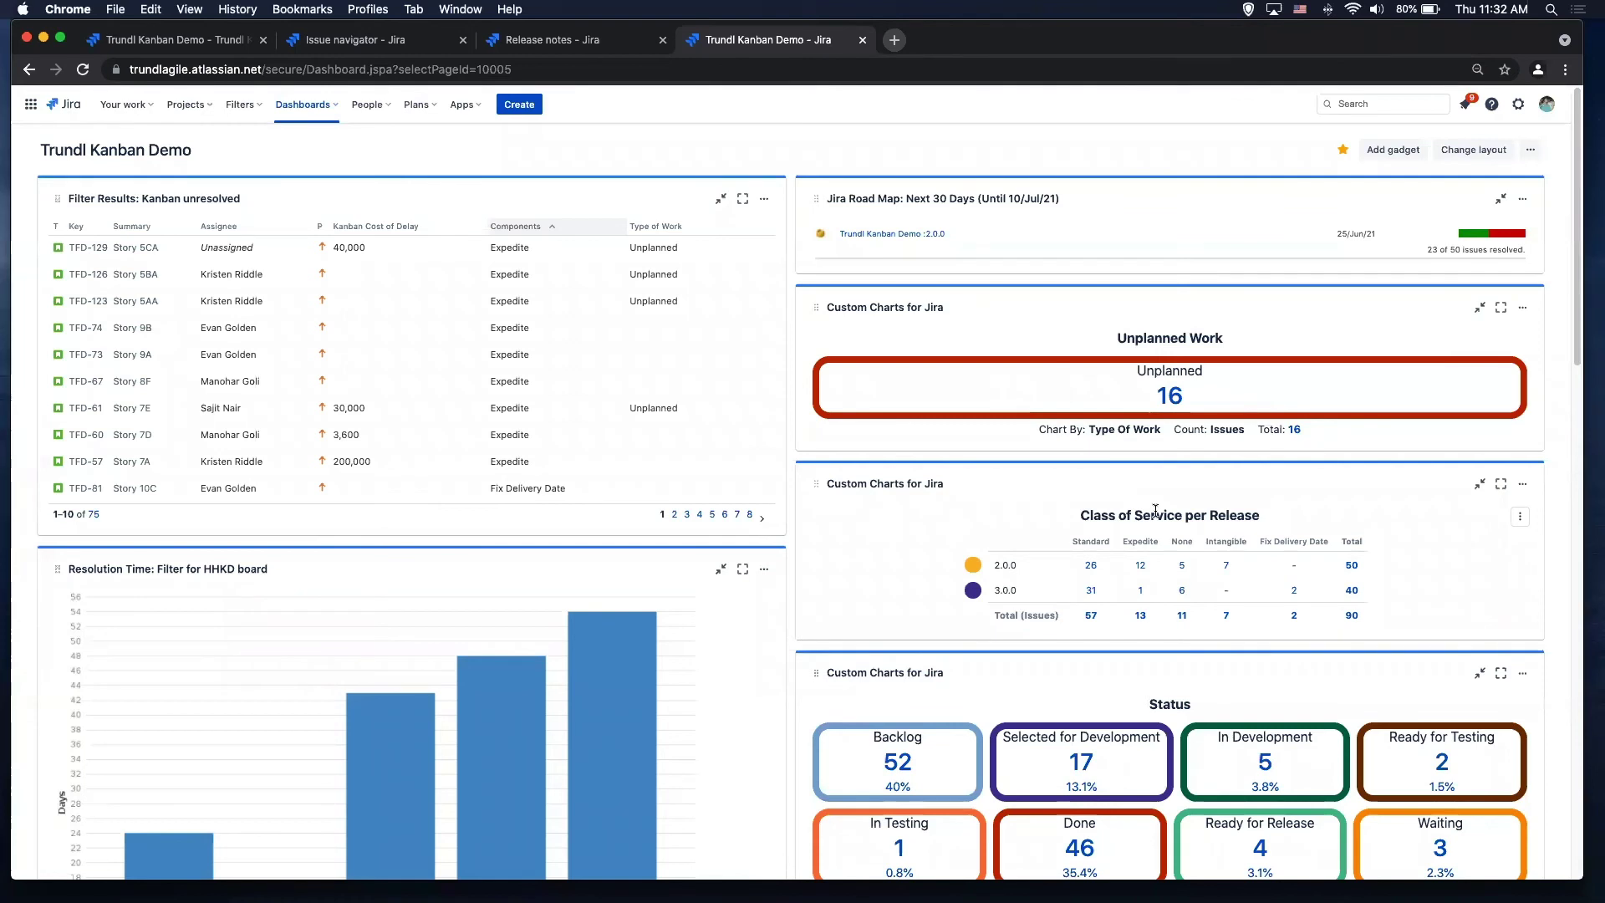
{"action": "scroll", "coordinate": [1155, 510], "scroll_direction": "down", "scroll_amount": 1}
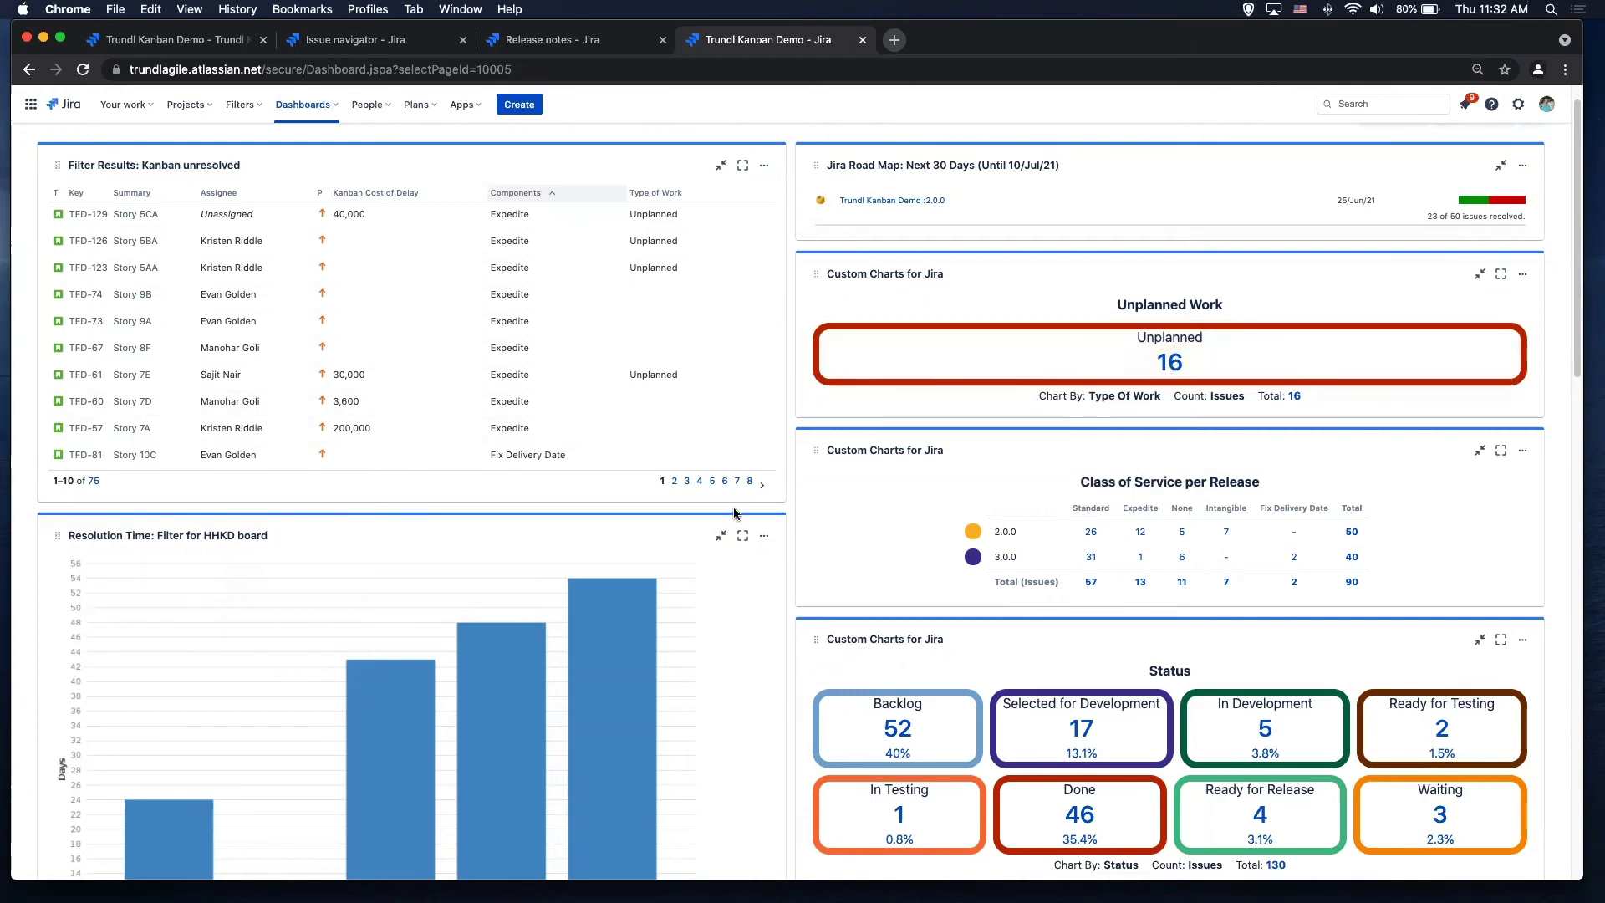
{"action": "scroll", "coordinate": [733, 513], "scroll_direction": "down", "scroll_amount": 3}
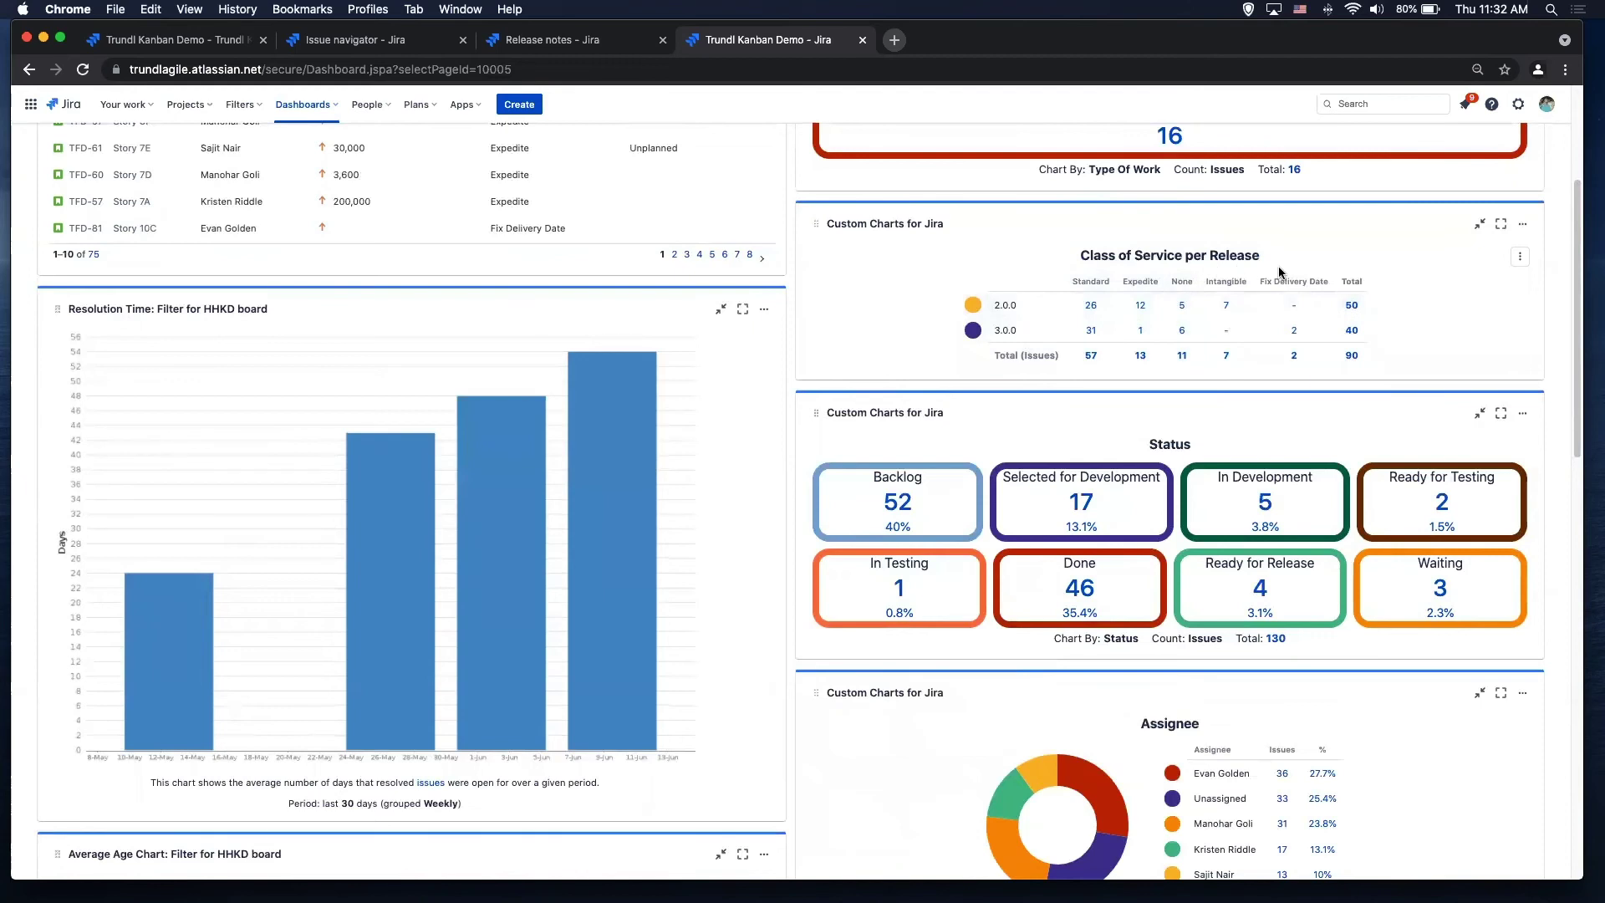
{"action": "scroll", "coordinate": [1095, 372], "scroll_direction": "down", "scroll_amount": 3}
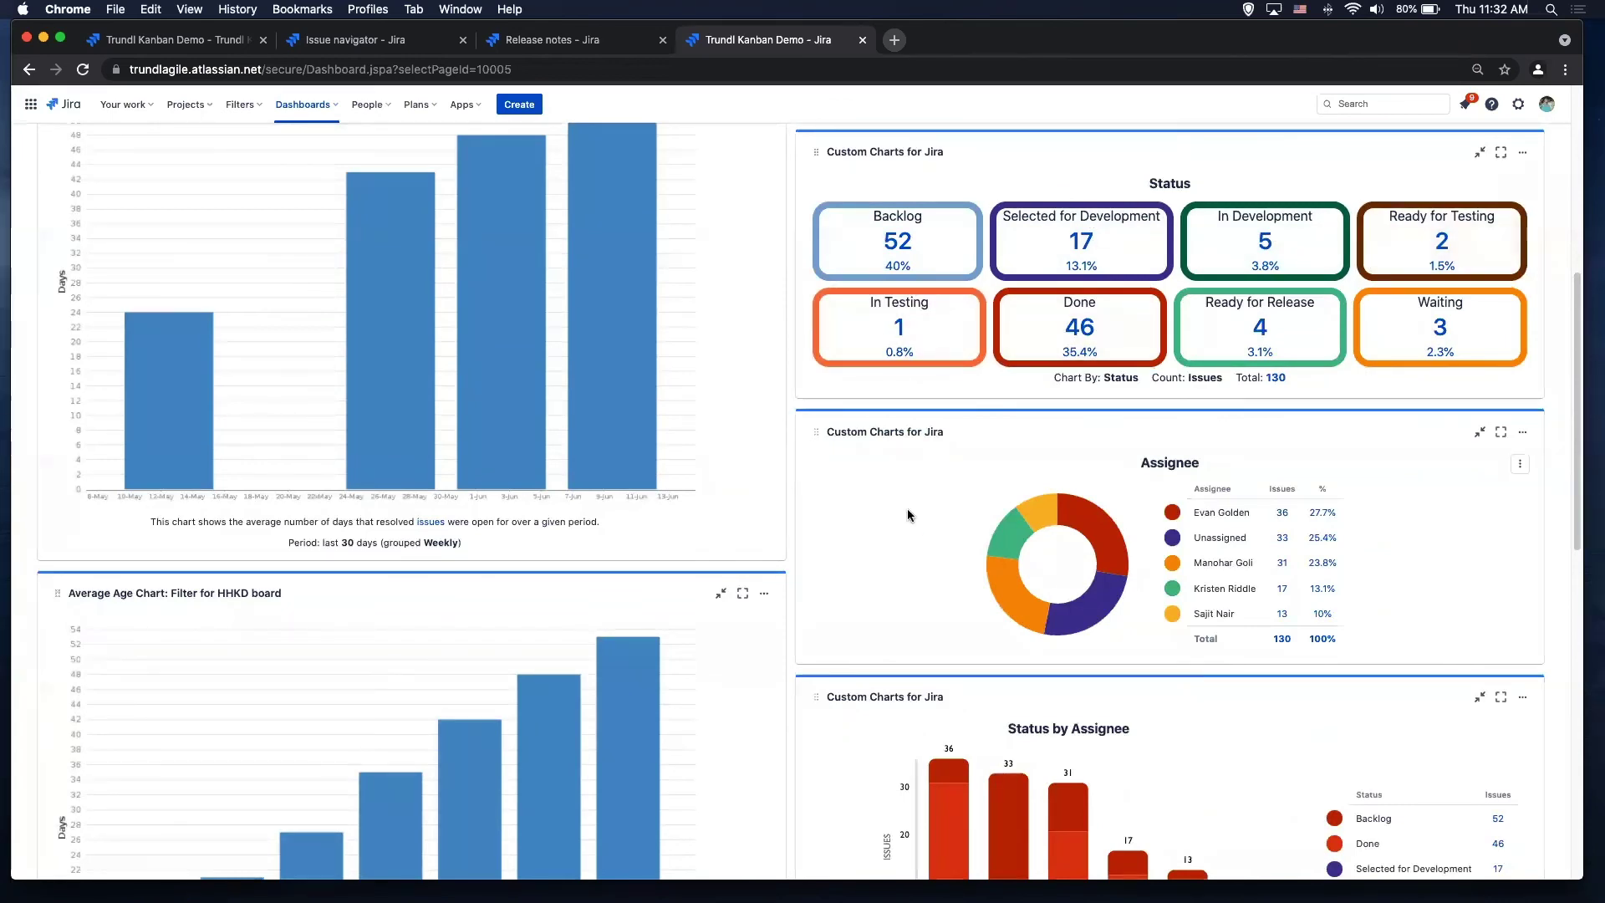
{"action": "scroll", "coordinate": [885, 501], "scroll_direction": "down", "scroll_amount": 2}
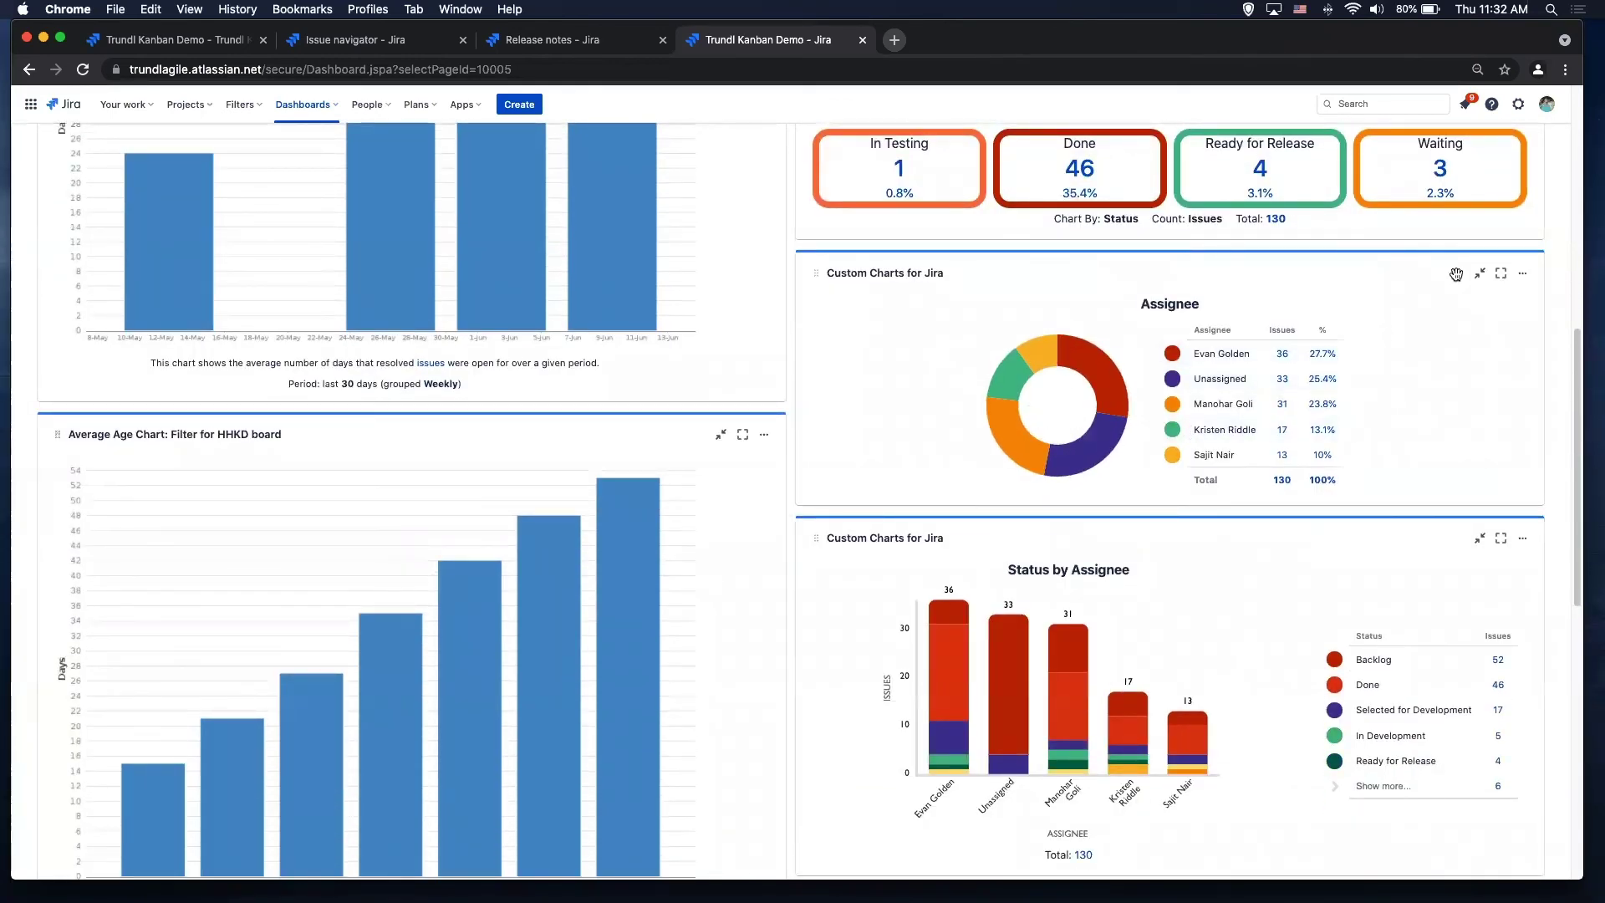
{"action": "left_click", "coordinate": [1519, 280]}
{"action": "left_click", "coordinate": [1455, 370]}
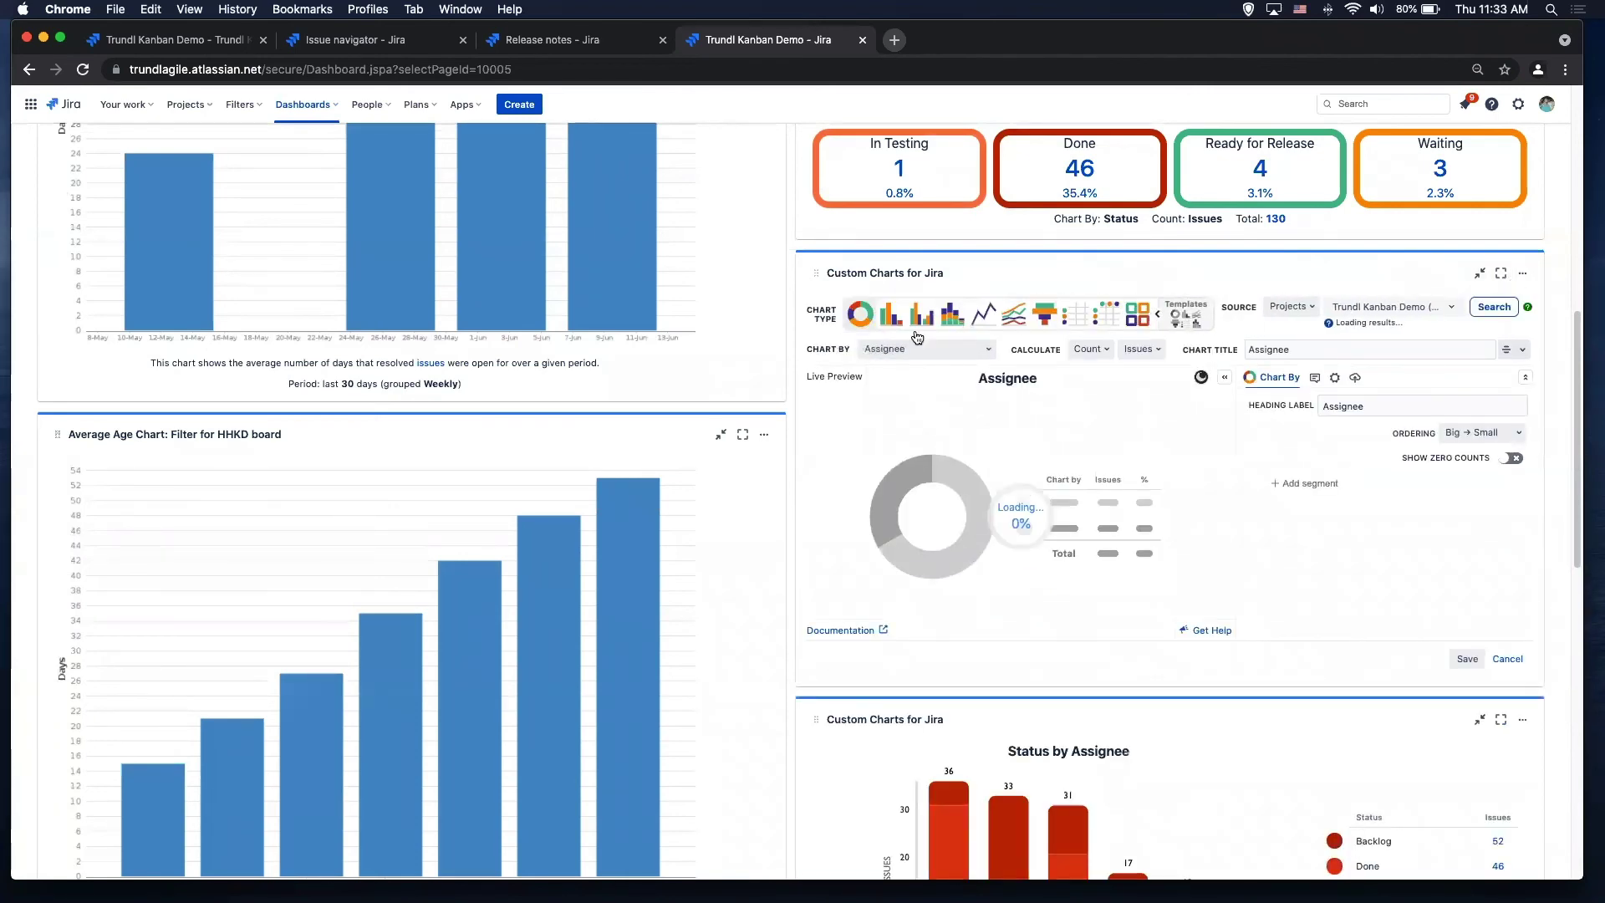
{"action": "left_click", "coordinate": [893, 315]}
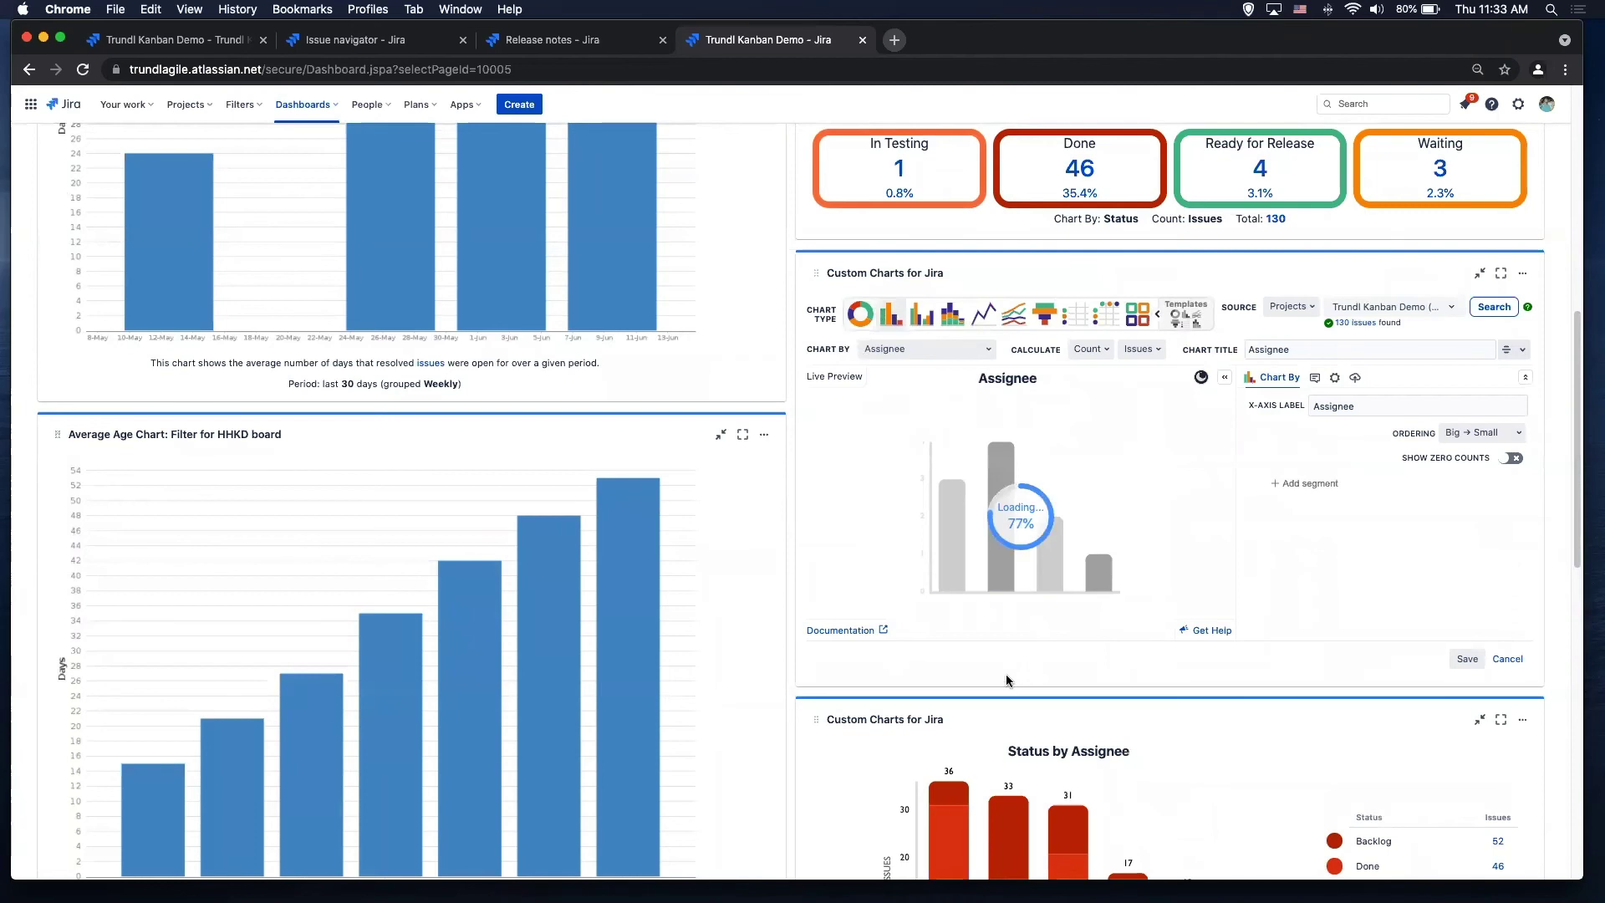
{"action": "left_click", "coordinate": [980, 322]}
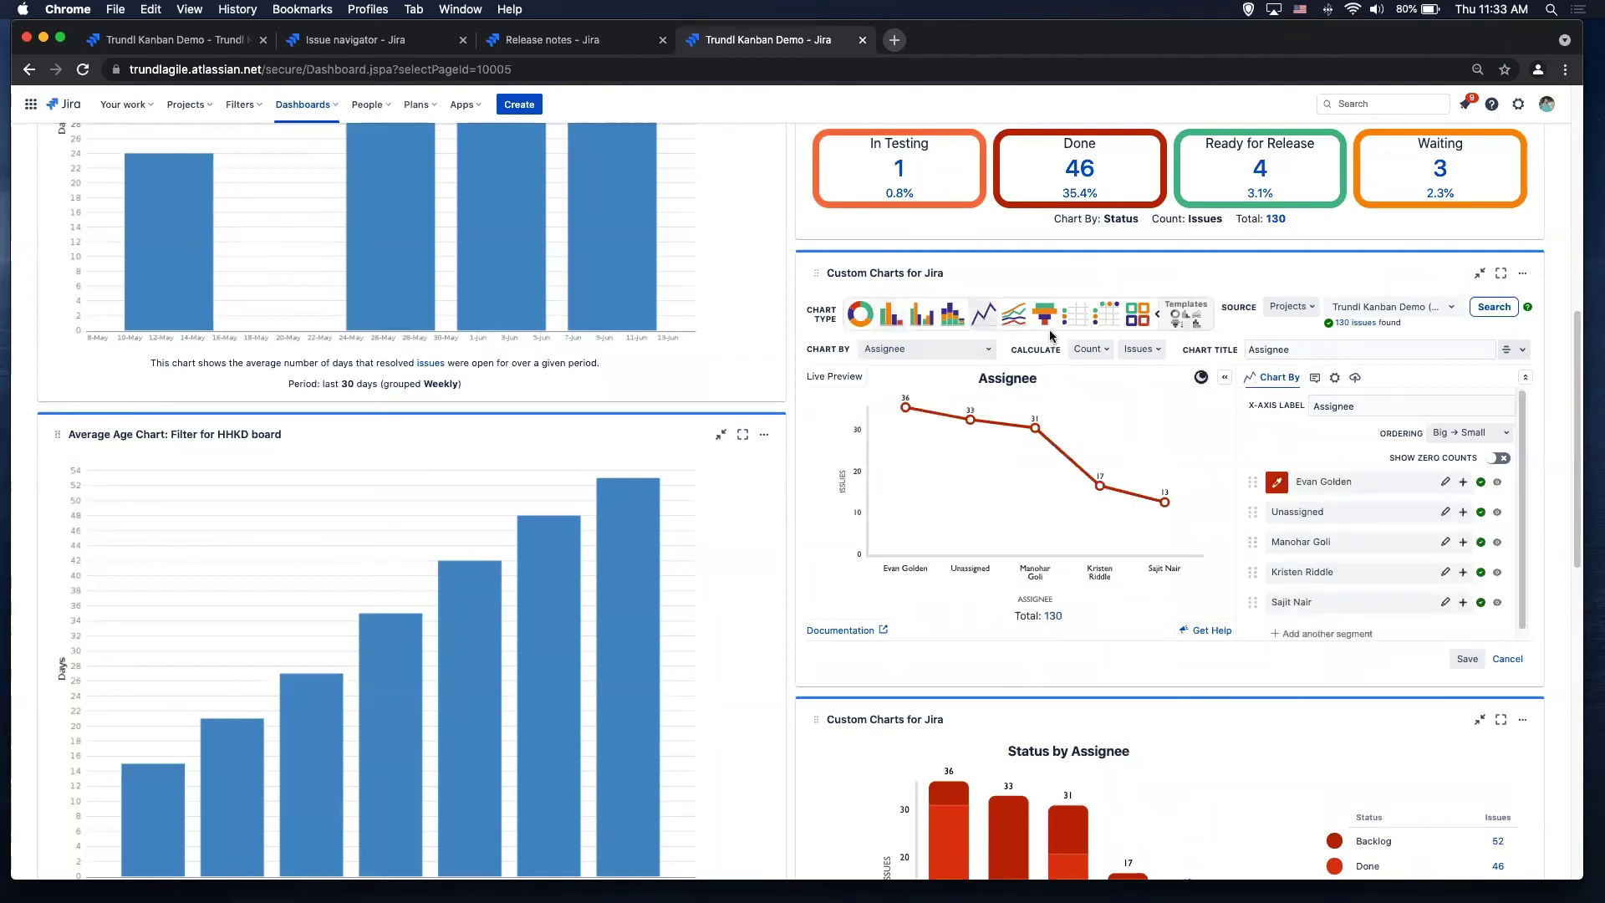
{"action": "left_click", "coordinate": [1071, 316]}
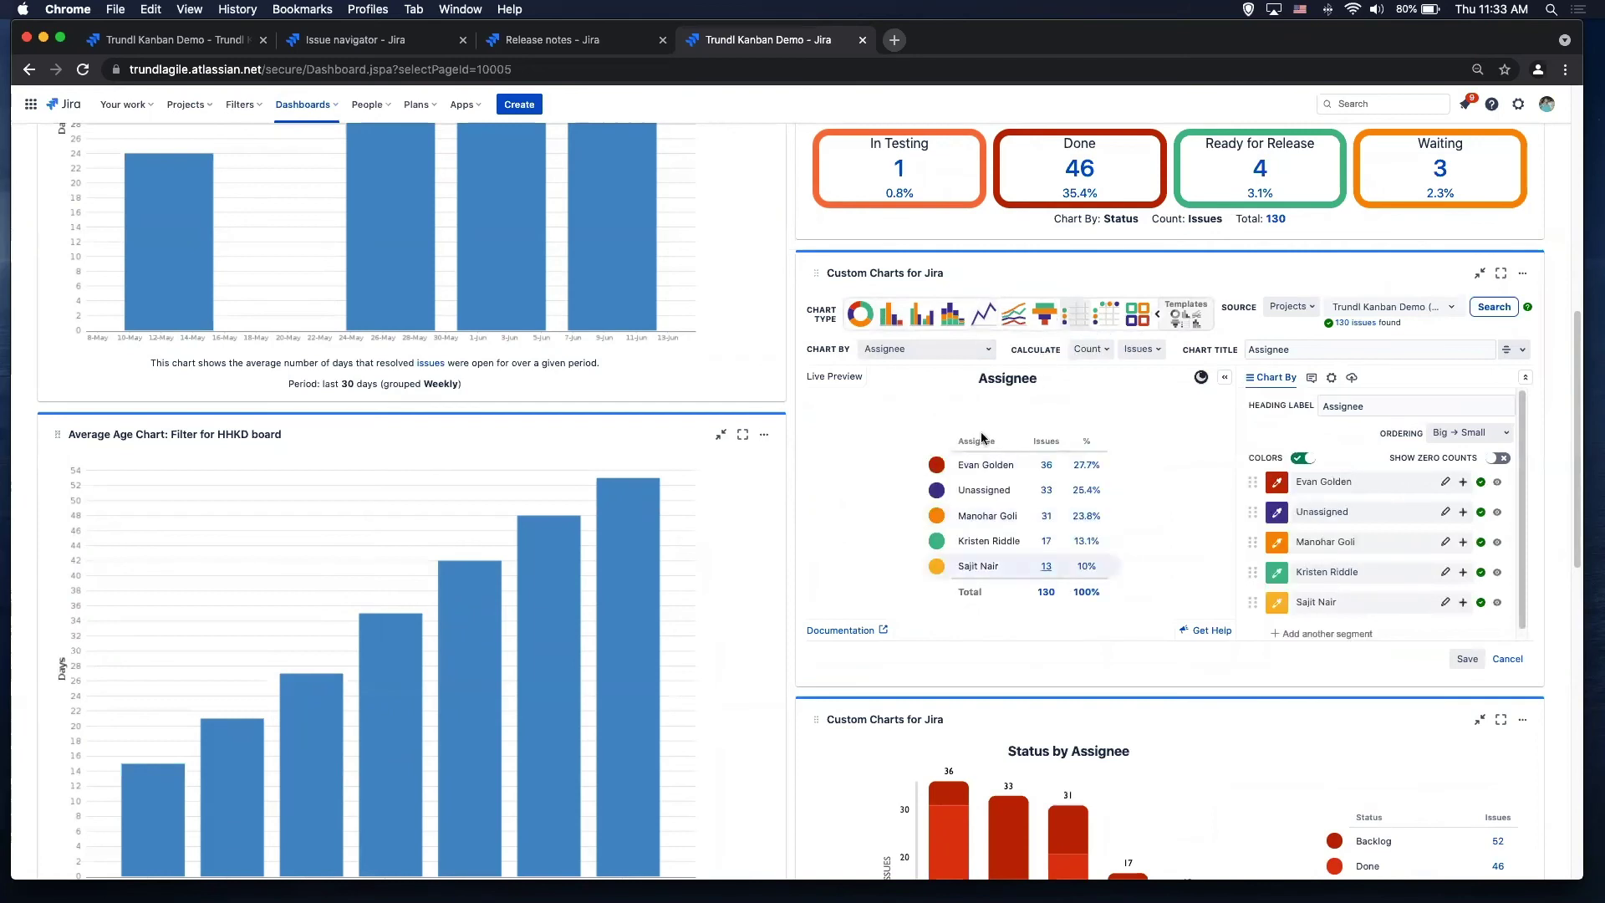
{"action": "left_click", "coordinate": [861, 315]}
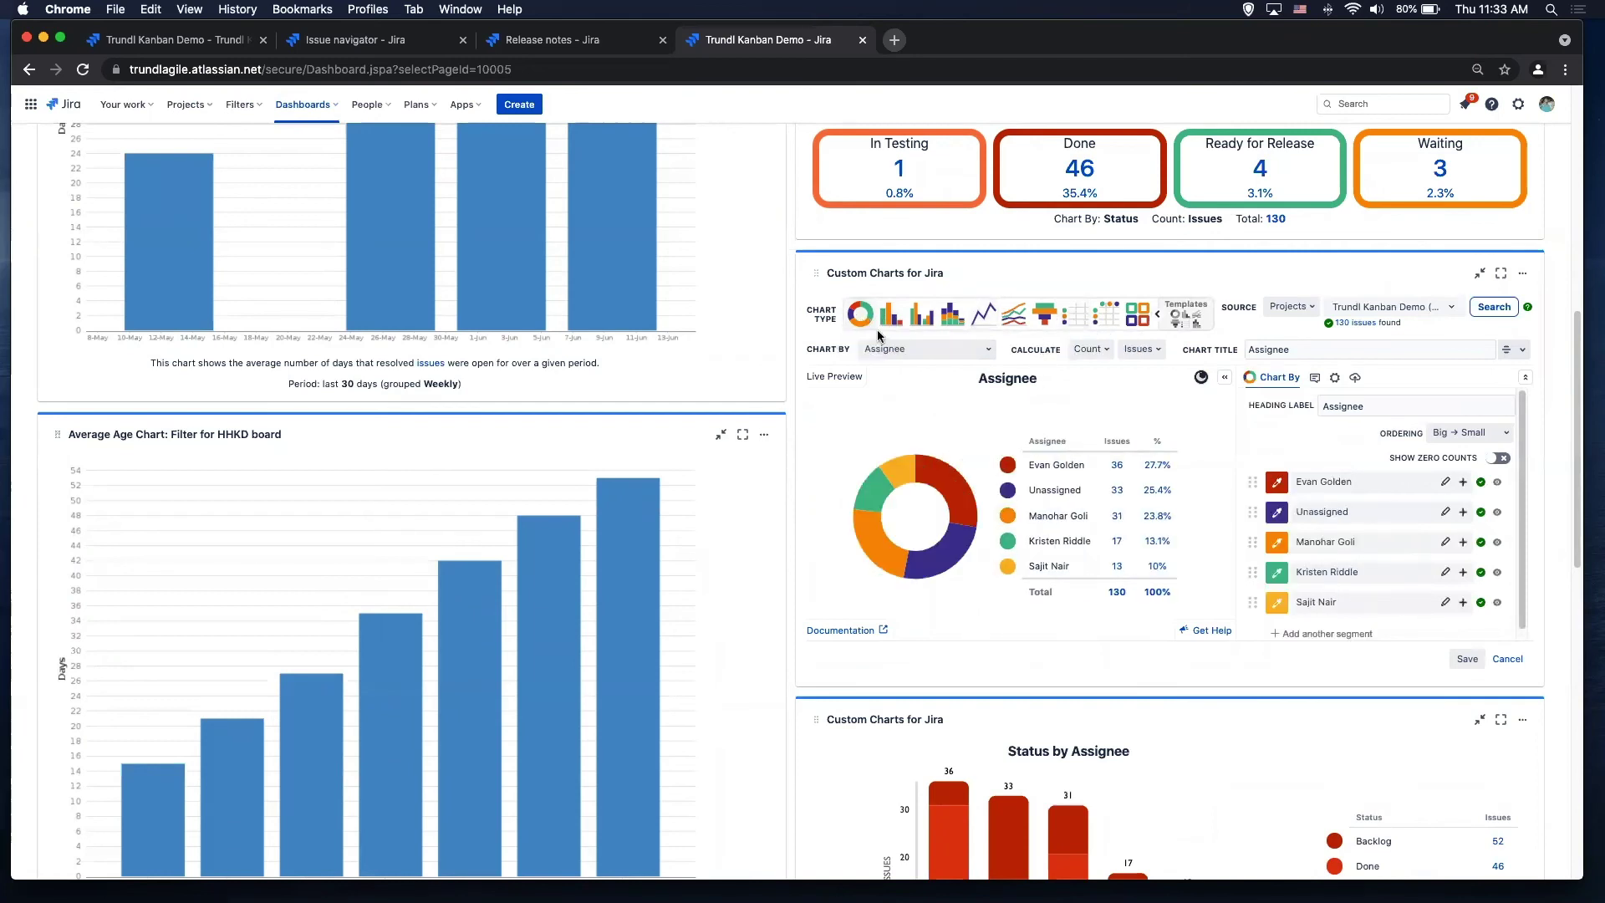
{"action": "left_click", "coordinate": [1467, 659]}
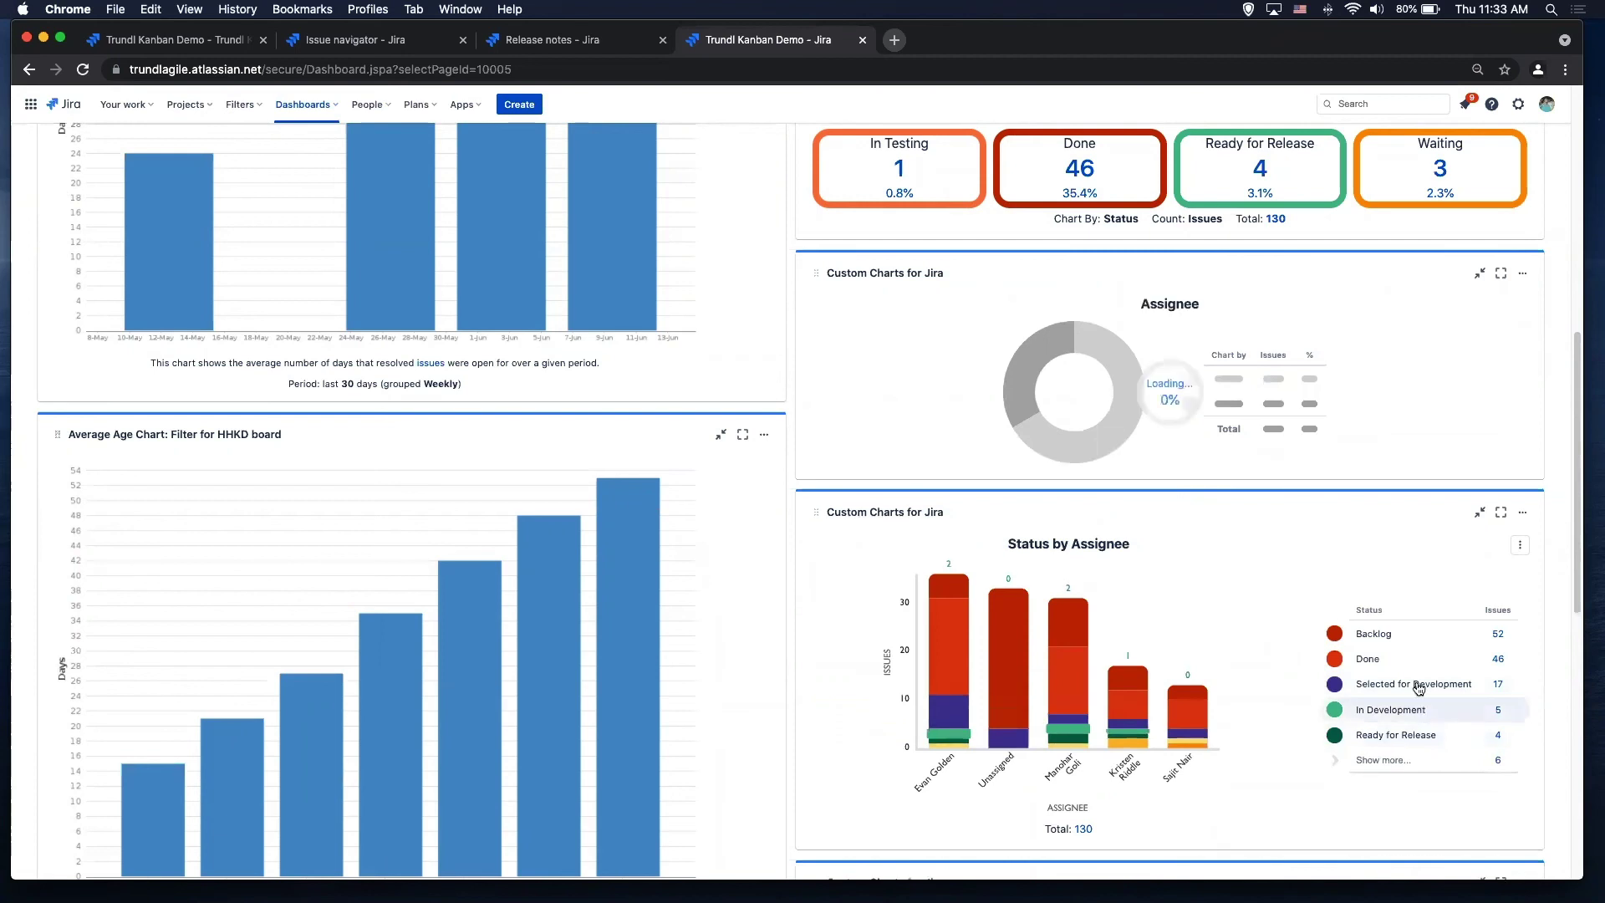
{"action": "scroll", "coordinate": [1250, 652], "scroll_direction": "down", "scroll_amount": 3}
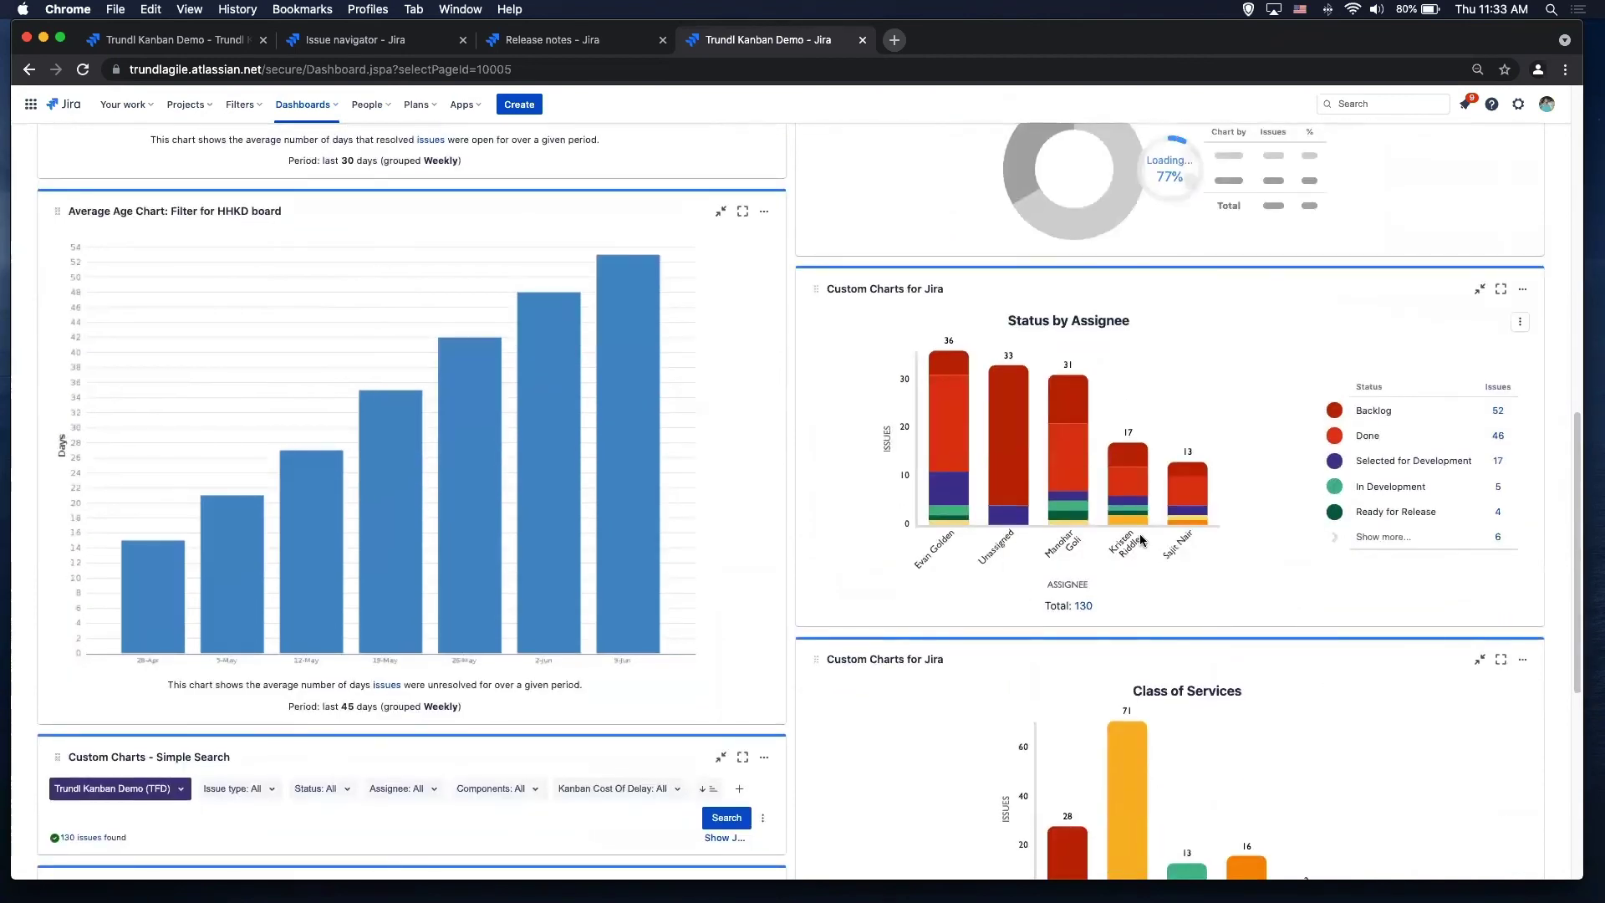
{"action": "mouse_move", "coordinate": [1136, 526]}
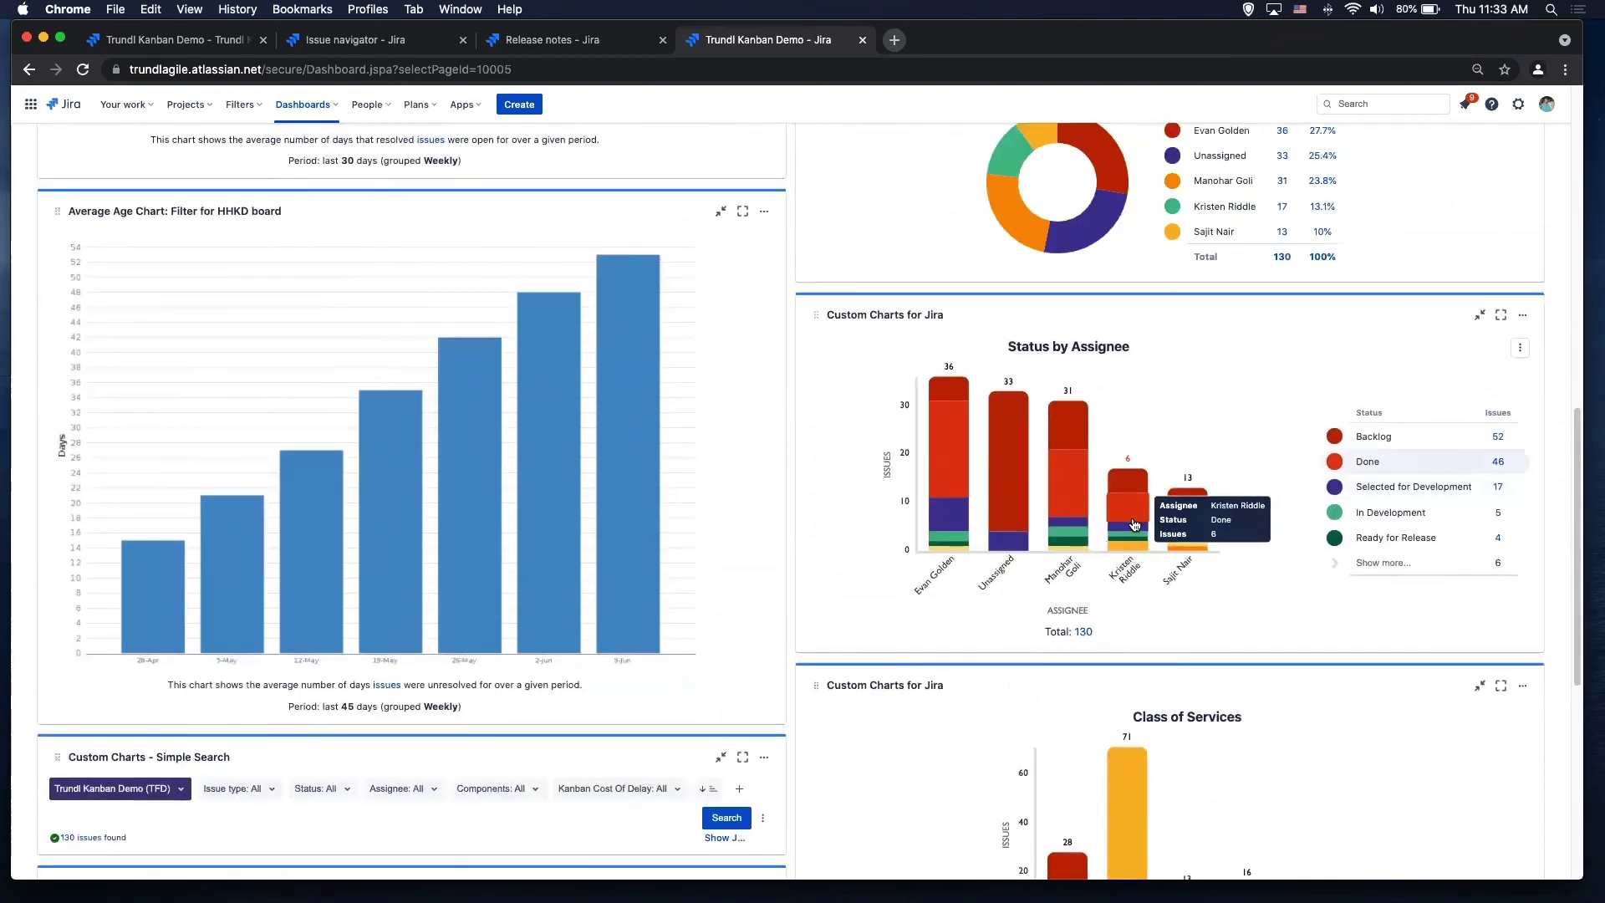
{"action": "scroll", "coordinate": [1291, 556], "scroll_direction": "down", "scroll_amount": 5}
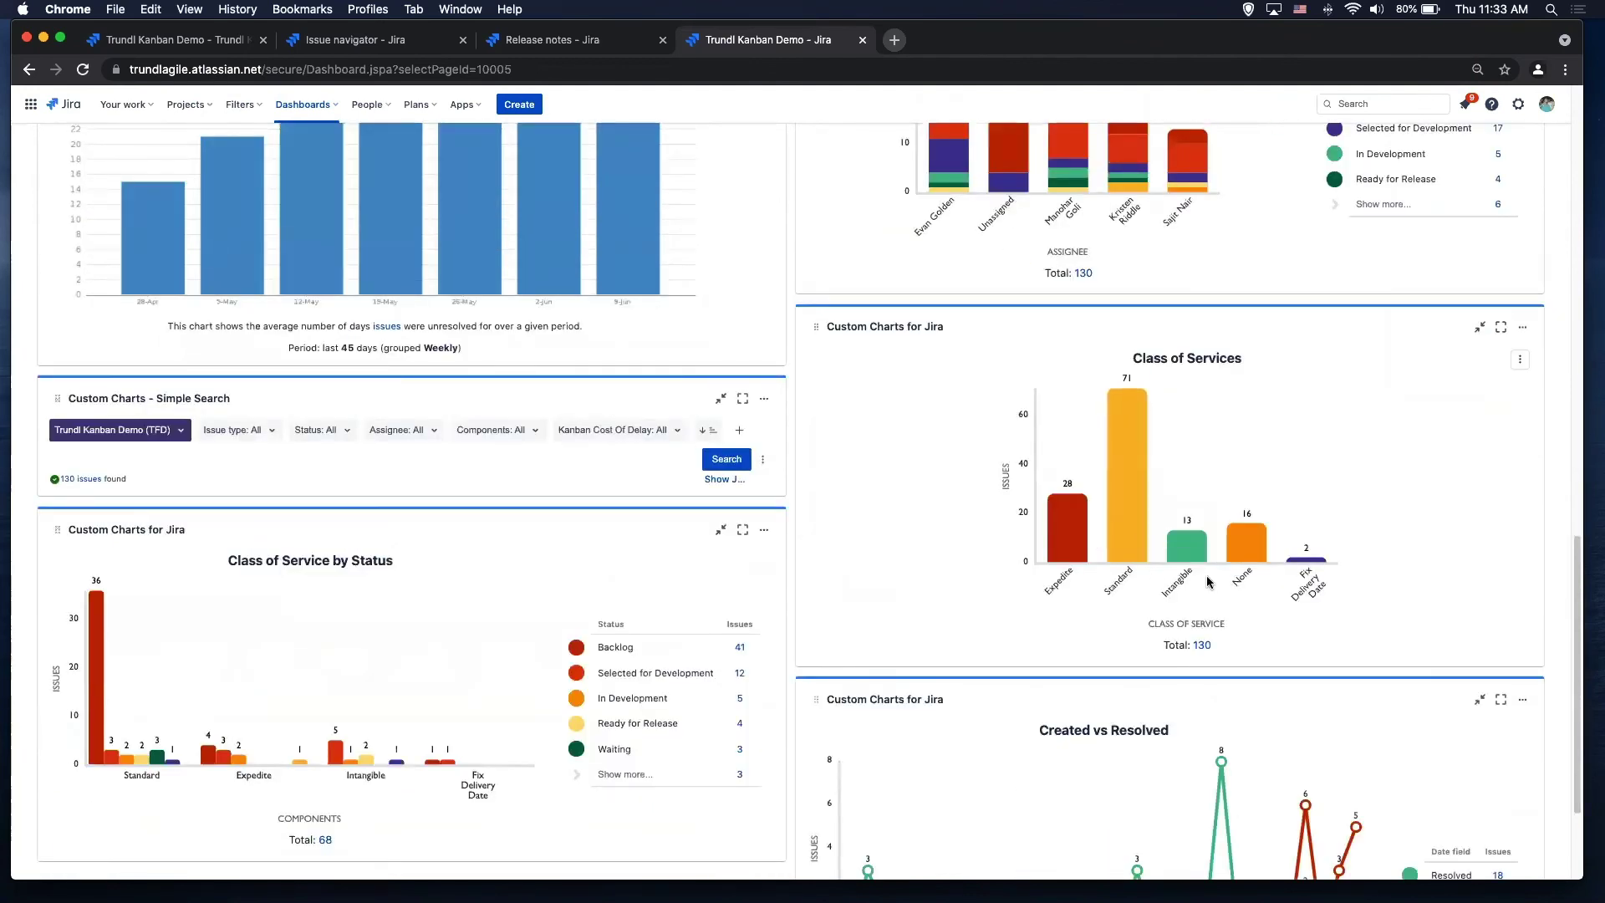
{"action": "scroll", "coordinate": [1206, 582], "scroll_direction": "down", "scroll_amount": 3}
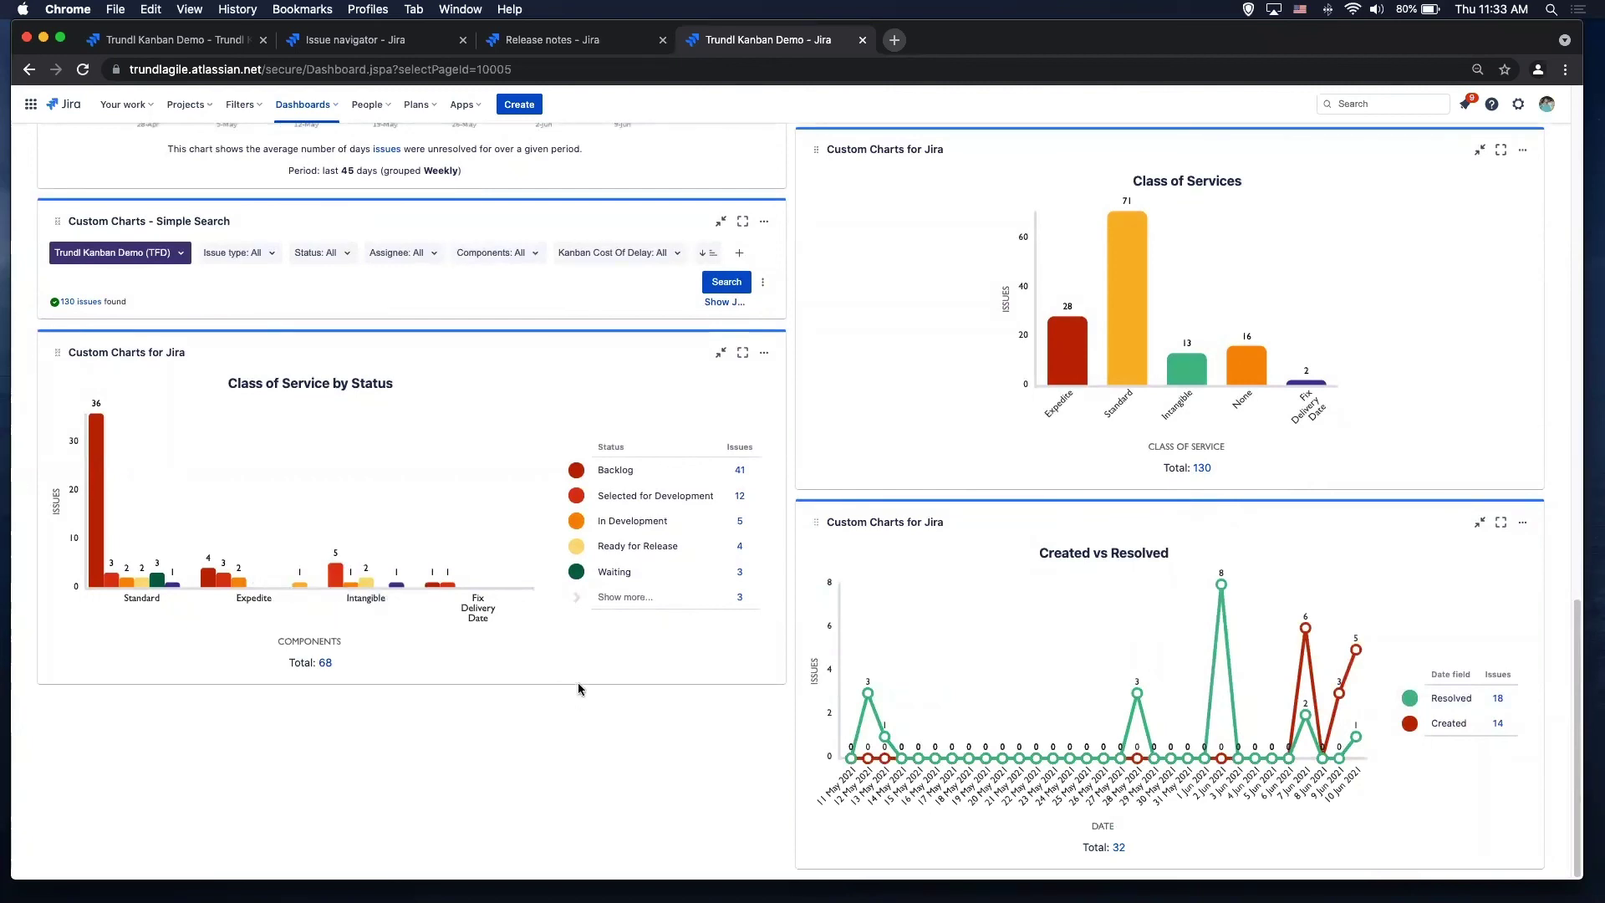
{"action": "scroll", "coordinate": [577, 677], "scroll_direction": "up", "scroll_amount": 20}
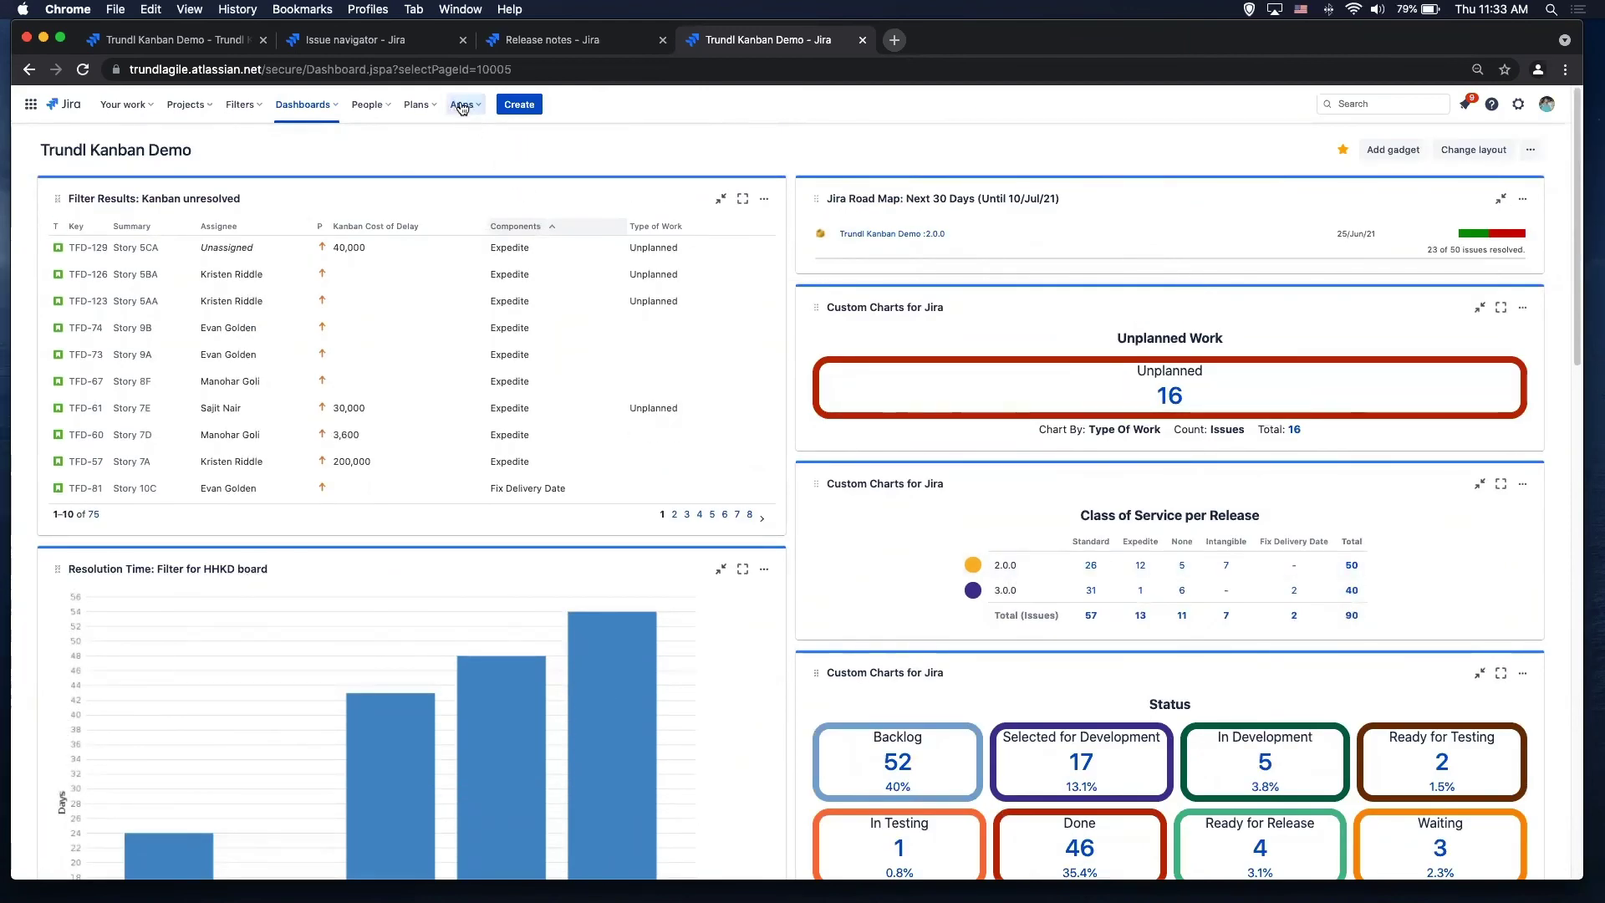
Step: Open the Time in Status app in list view, keeping Time in Status as the report type
{"action": "left_click", "coordinate": [461, 107]}
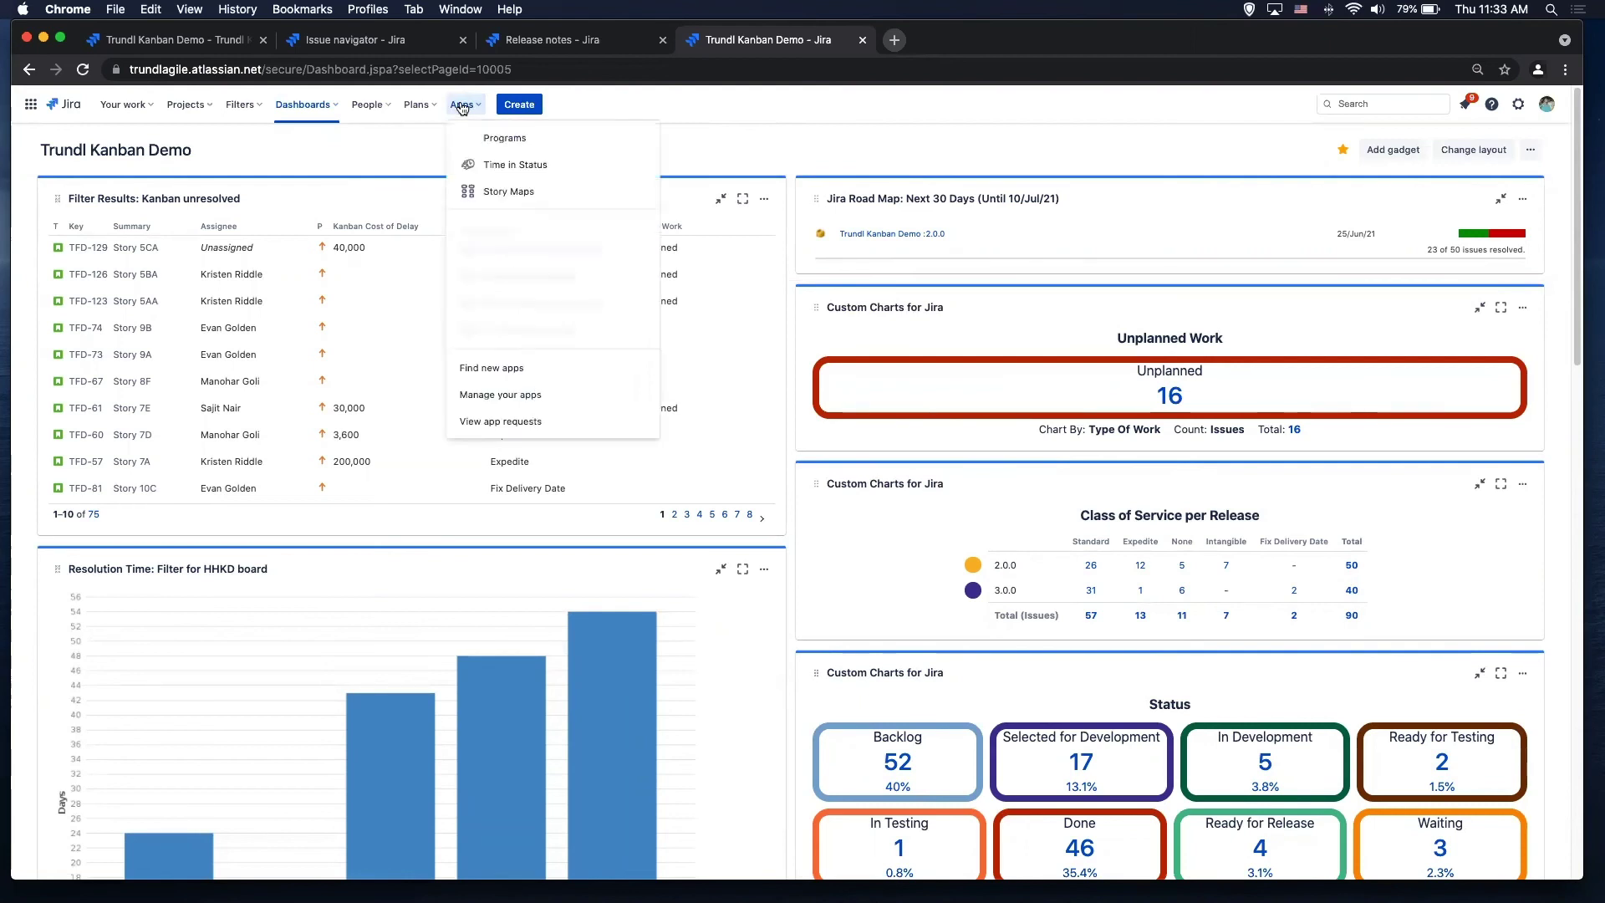
{"action": "left_click", "coordinate": [490, 167]}
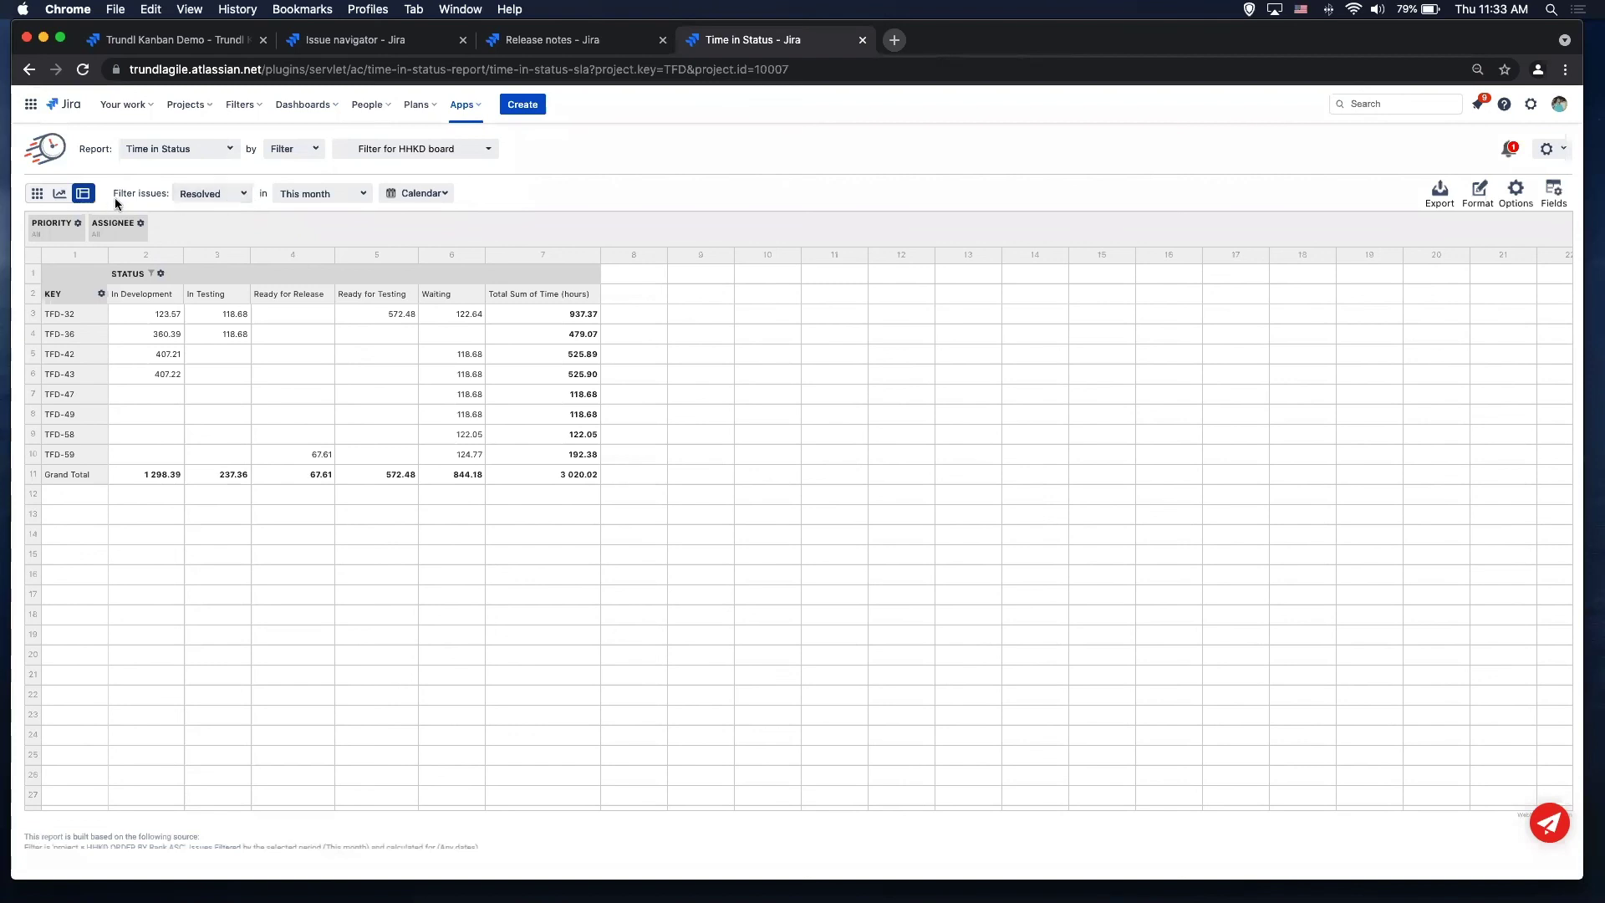
{"action": "left_click", "coordinate": [37, 193]}
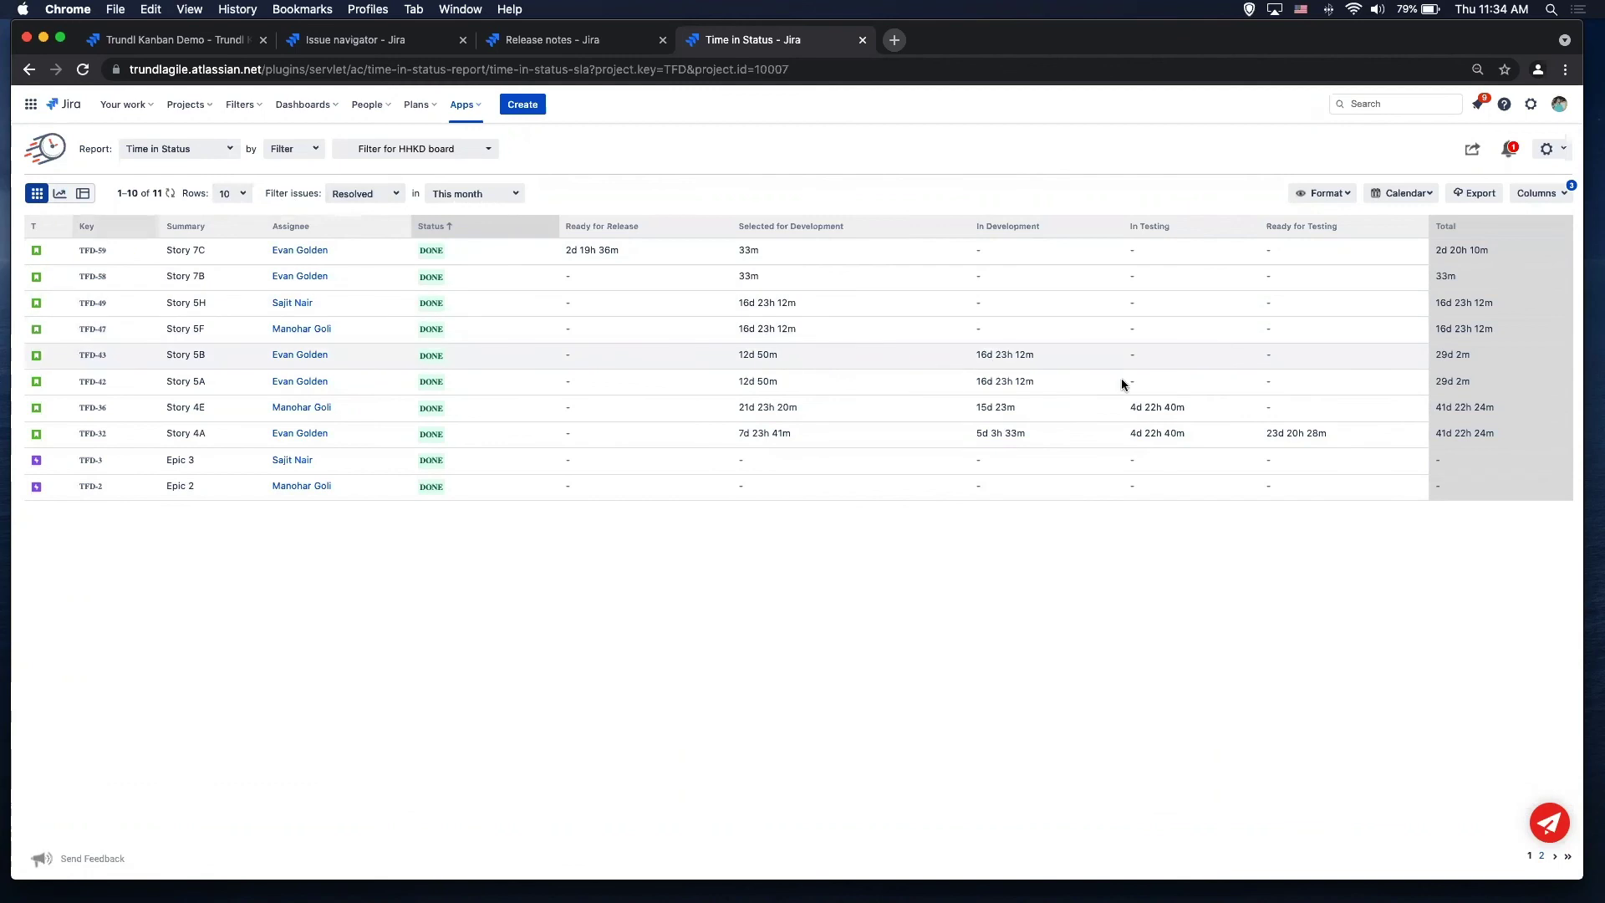
{"action": "left_click", "coordinate": [181, 154]}
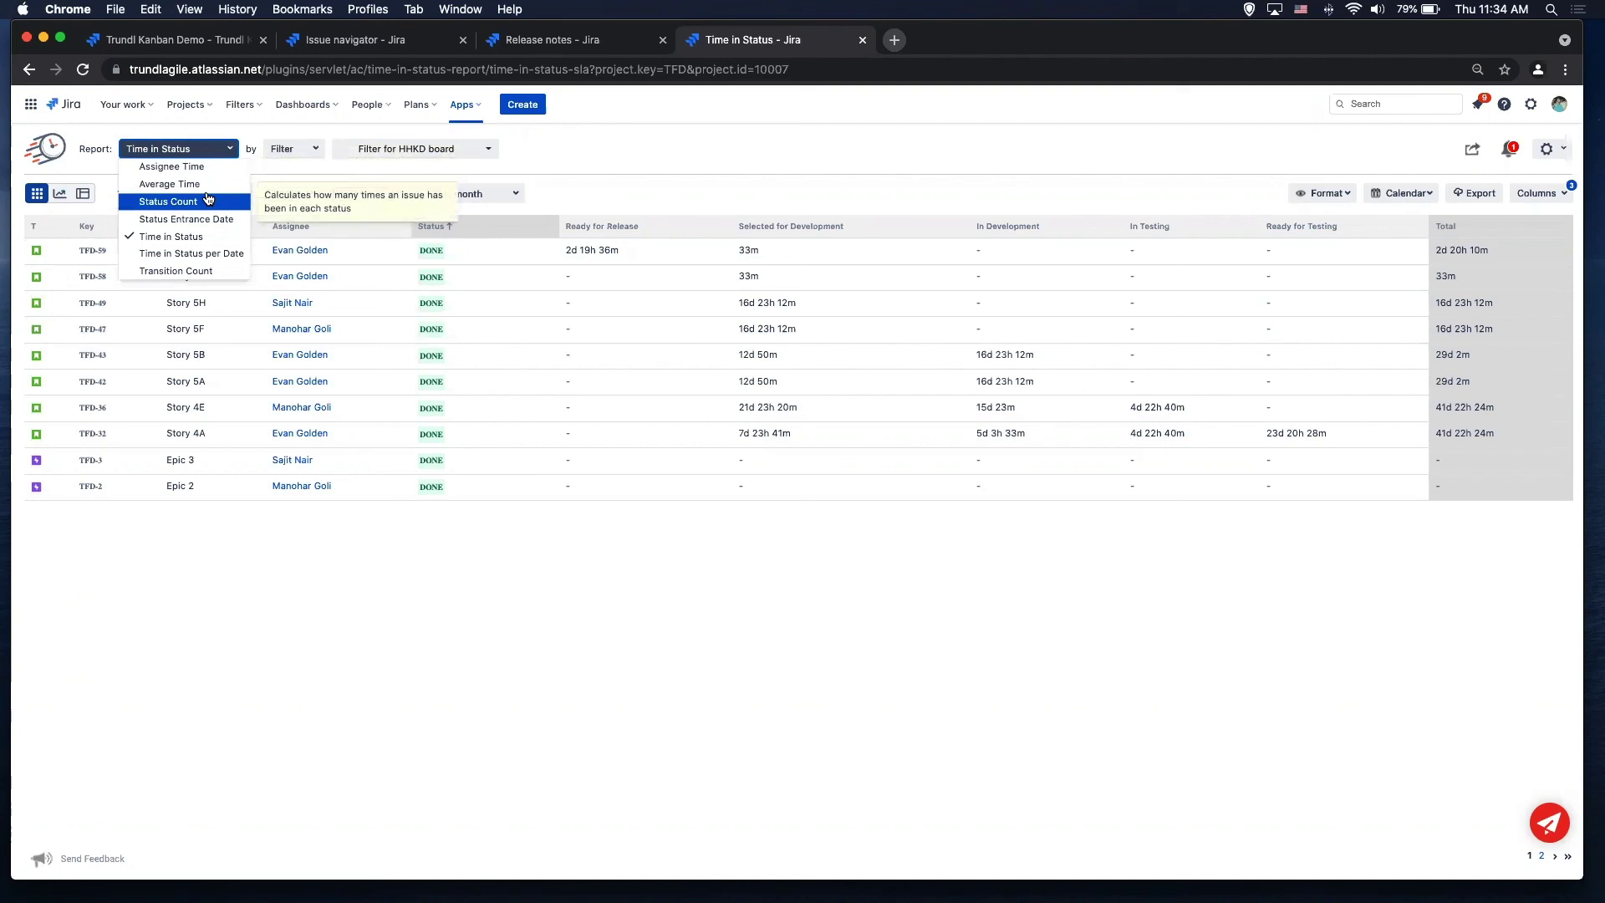
{"action": "left_click", "coordinate": [177, 533]}
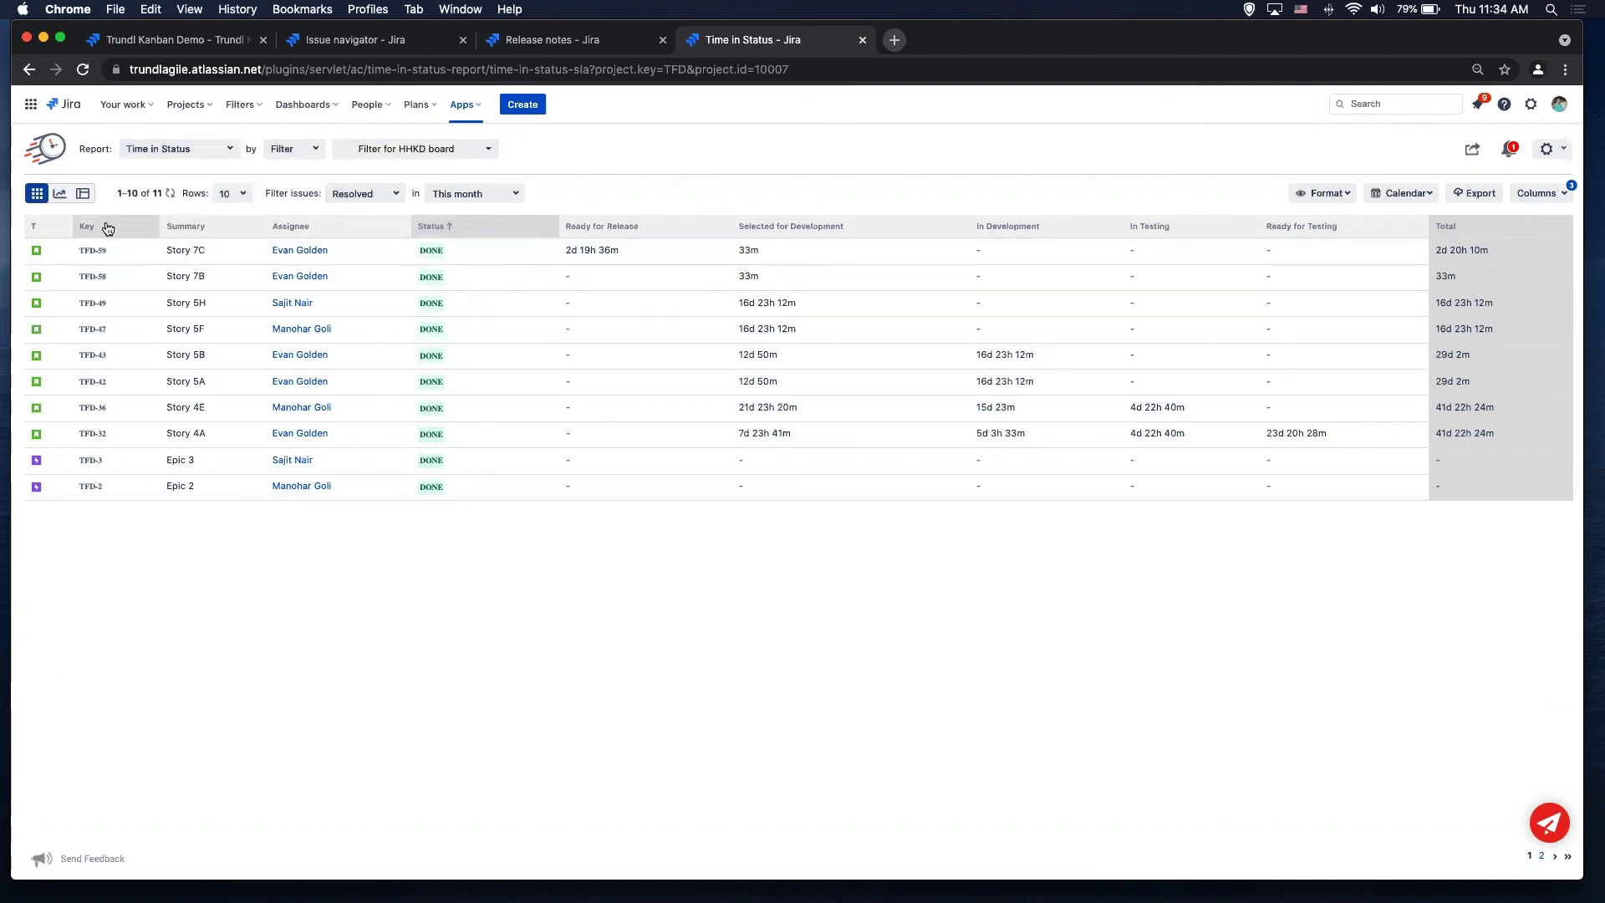
Step: Switch the Time in Status report to a pivot table of hours per status
{"action": "left_click", "coordinate": [82, 194]}
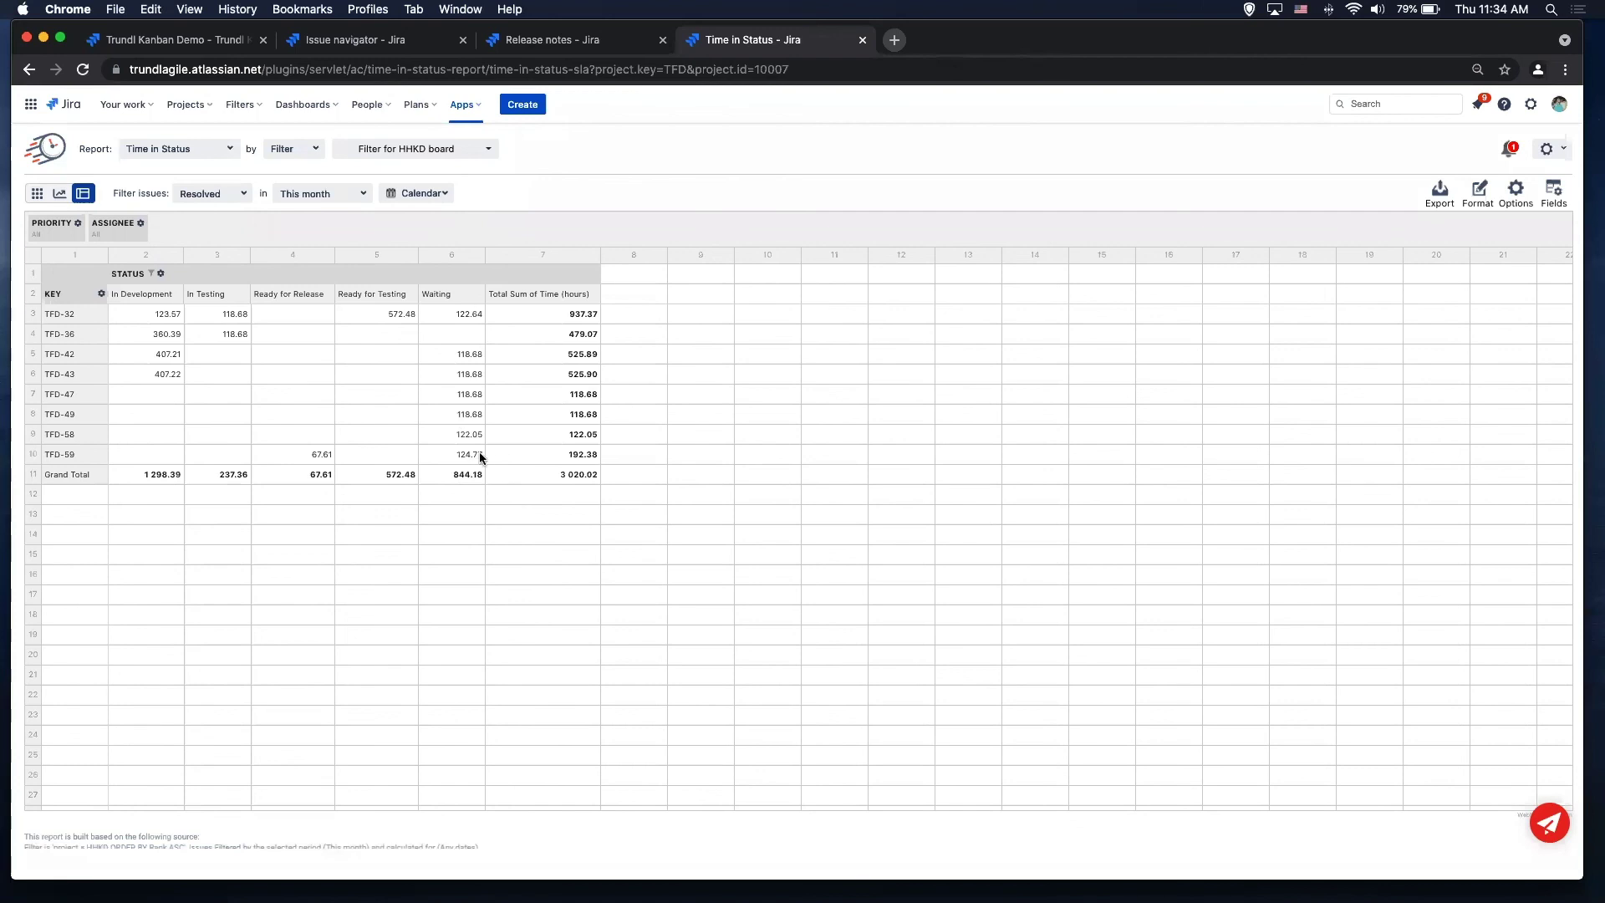
Step: Show the report as a pie chart, checking Metrics time units and Export formats without exporting
{"action": "left_click", "coordinate": [59, 193]}
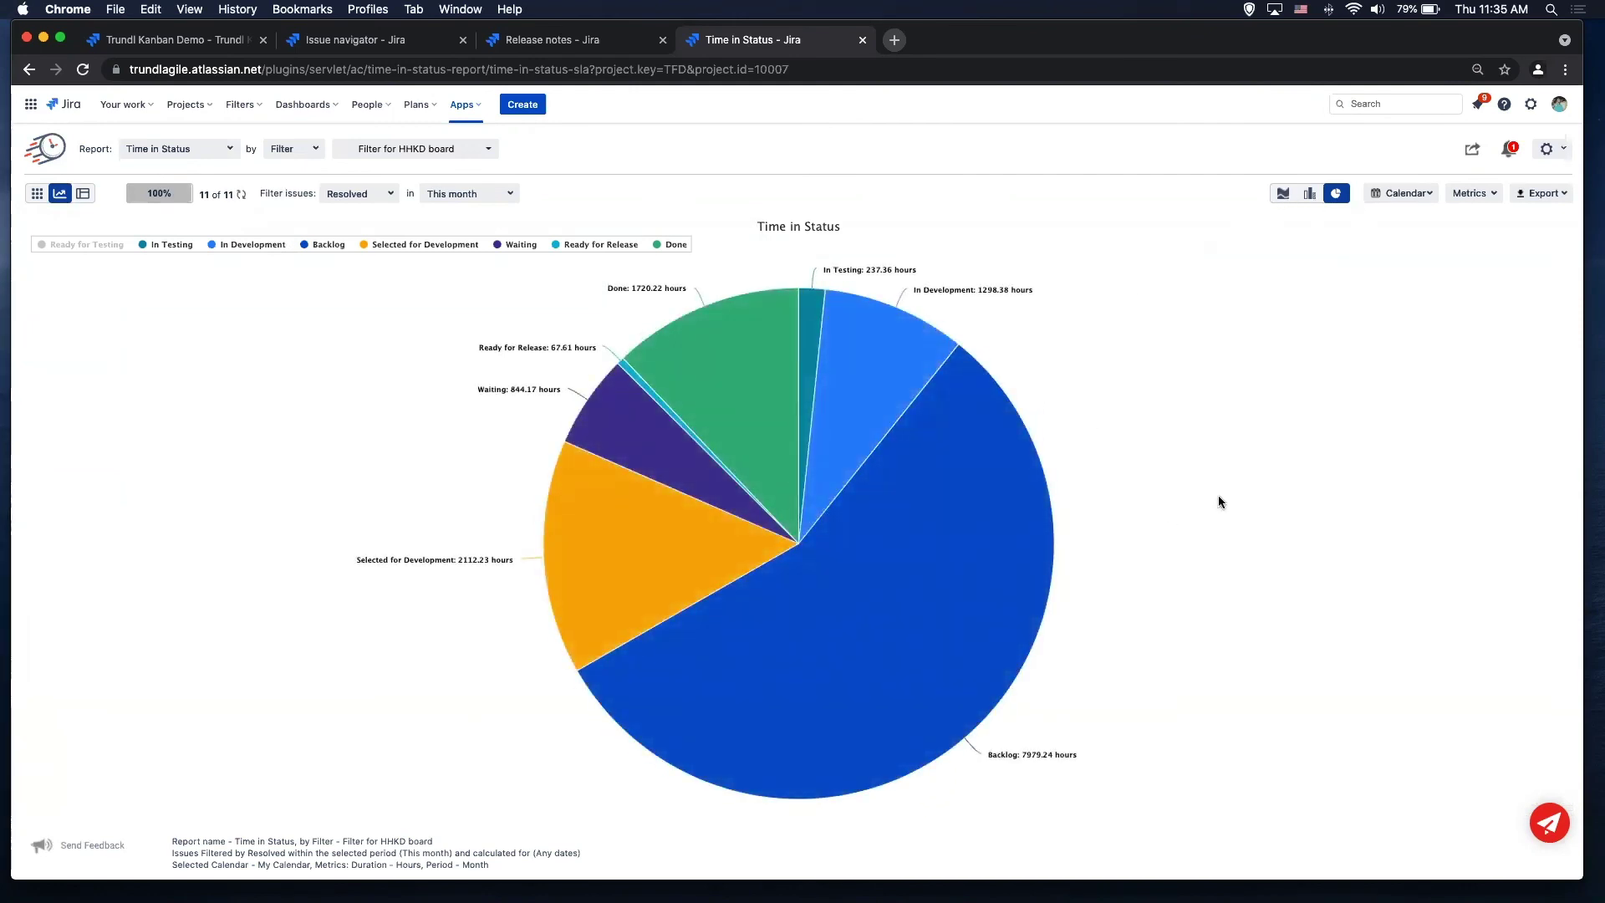
{"action": "left_click", "coordinate": [1472, 193]}
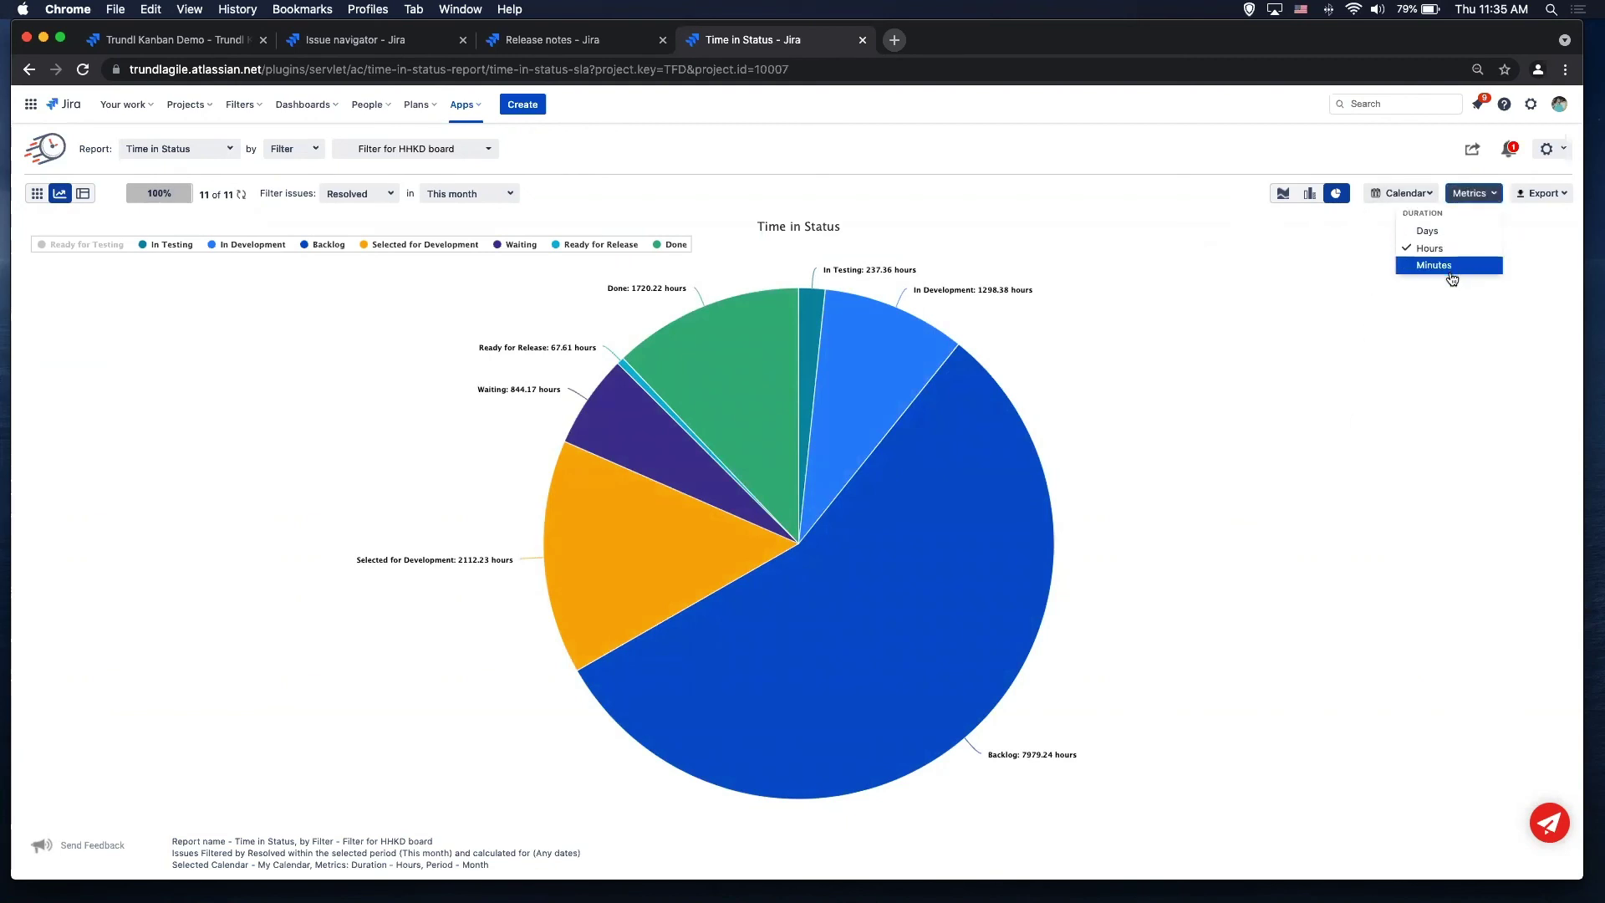
{"action": "left_click", "coordinate": [1542, 193]}
{"action": "left_click", "coordinate": [1526, 264]}
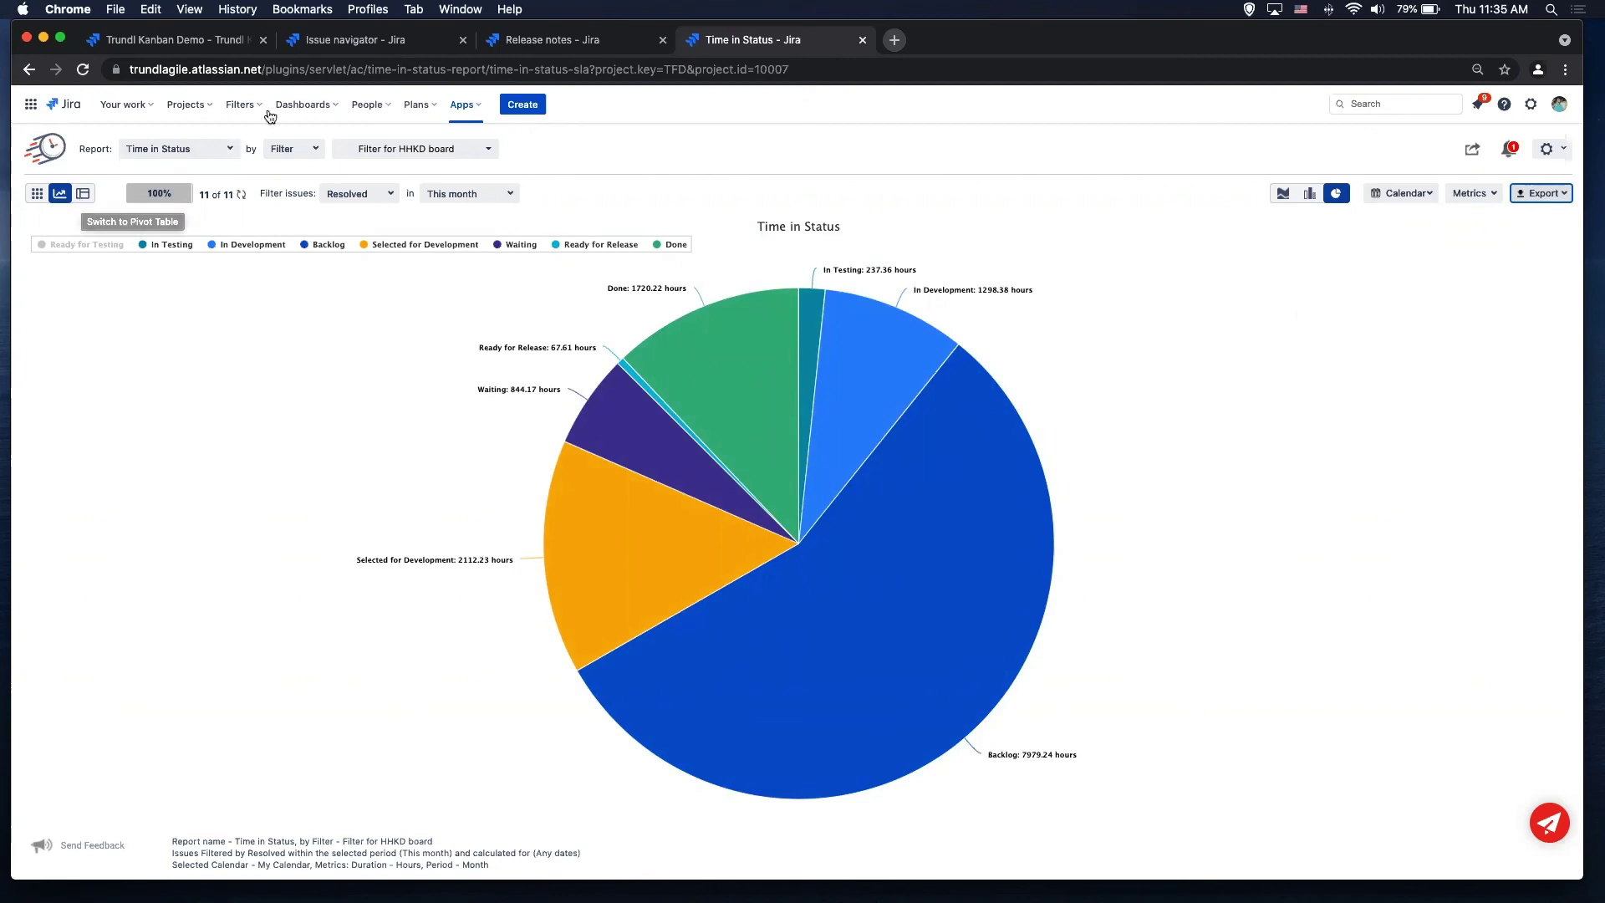
{"action": "mouse_move", "coordinate": [1001, 376]}
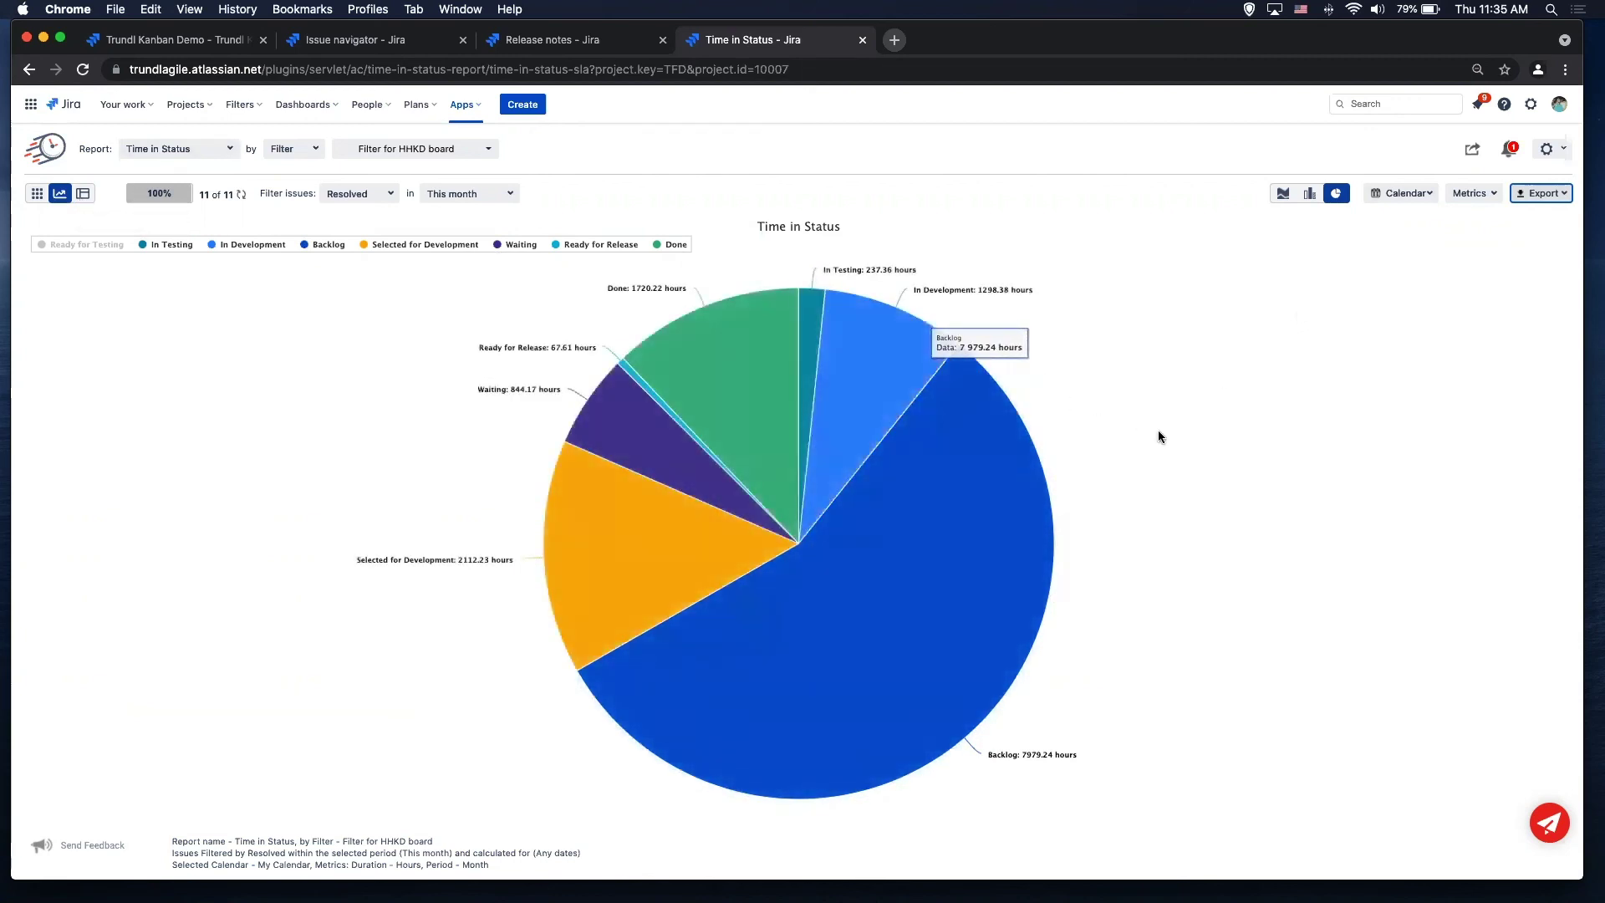